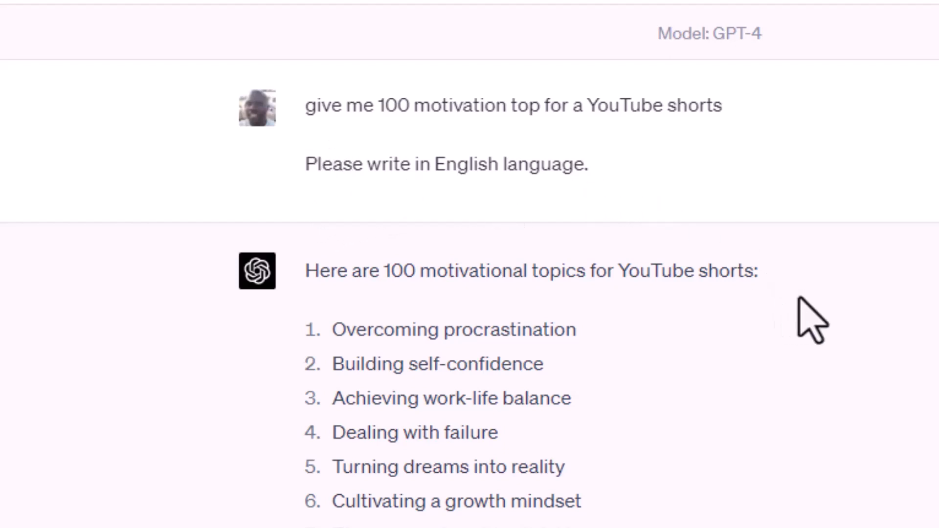
# - Review the generated list of 100 motivational topics for YouTube Shorts through to its final entries
pyautogui.scroll(-3, 812, 320)
pyautogui.scroll(-3, 811, 321)
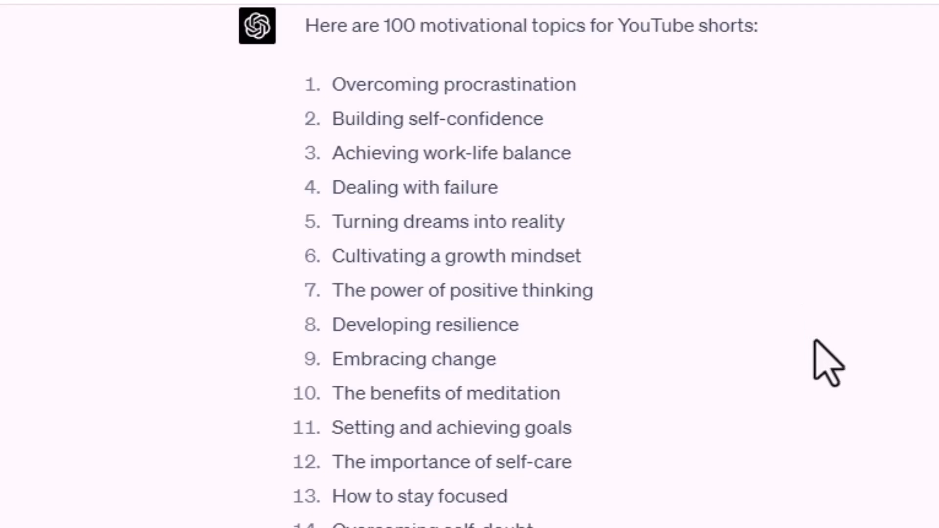
pyautogui.scroll(-8, 828, 365)
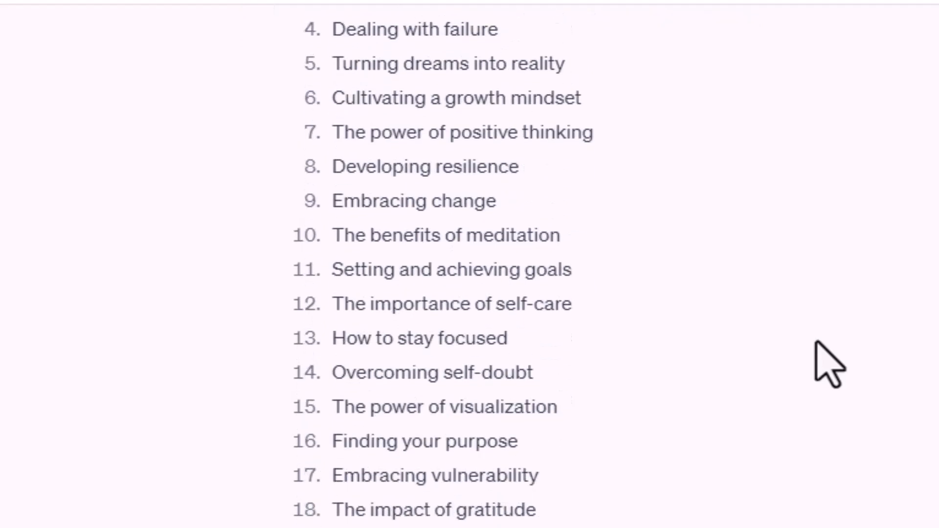
pyautogui.scroll(-20, 828, 365)
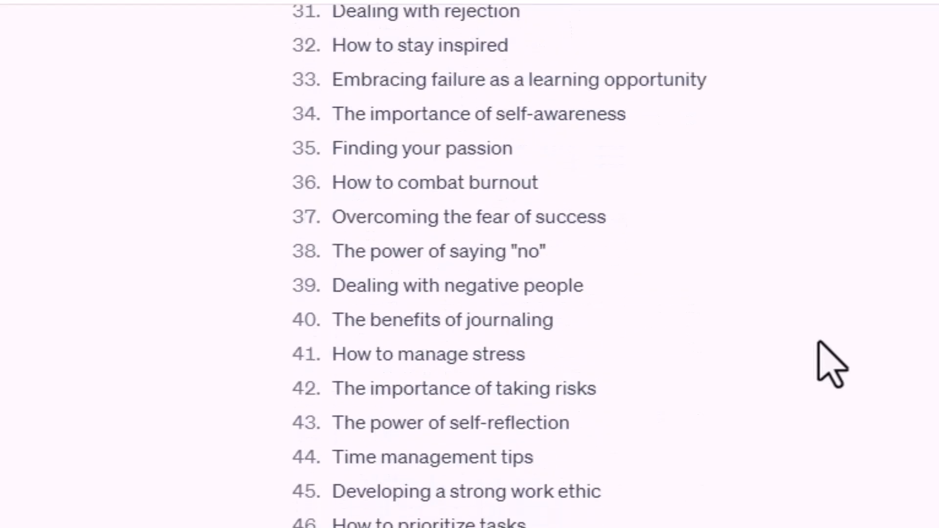
pyautogui.scroll(-2, 823, 349)
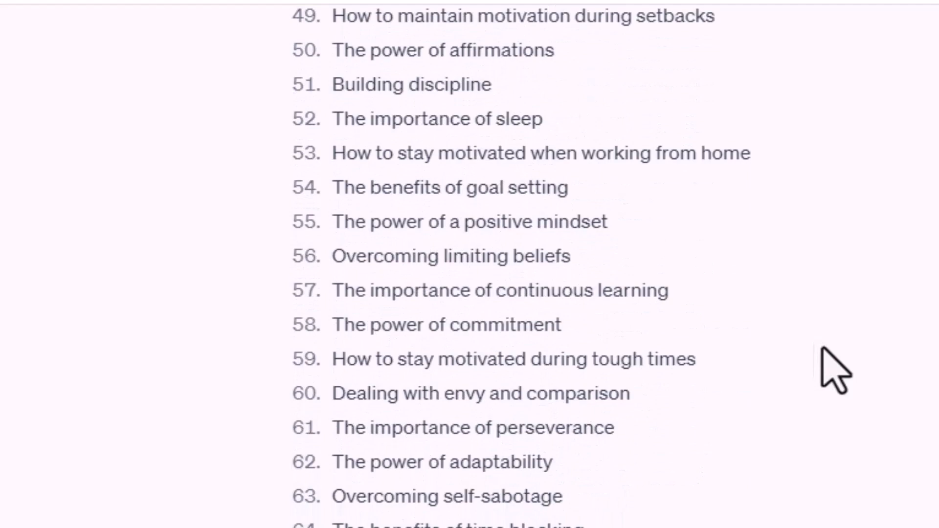
pyautogui.scroll(-13, 823, 349)
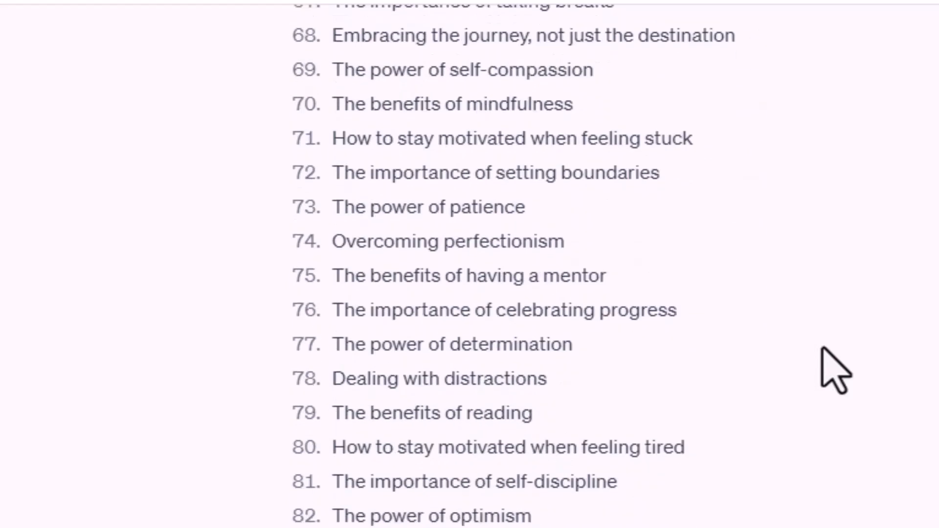
pyautogui.scroll(-7, 823, 349)
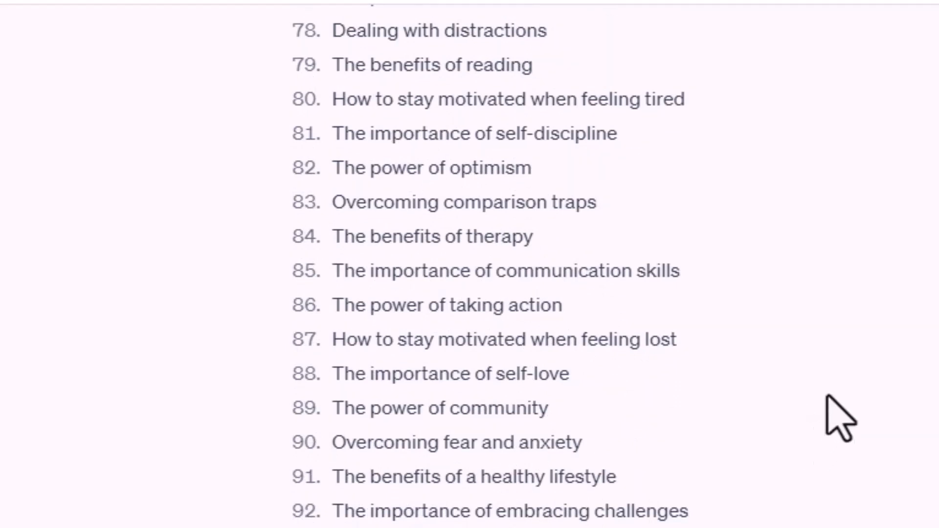
pyautogui.scroll(-12, 827, 397)
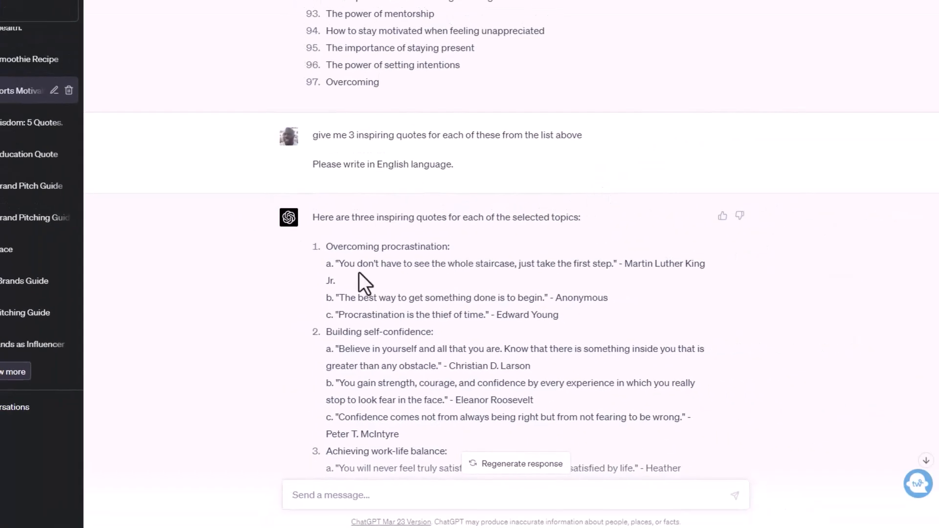
# - Read through the inspiring quotes generated for each topic across the continued replies, returning to the prompt that requested three quotes per topic
pyautogui.scroll(-3, 425, 252)
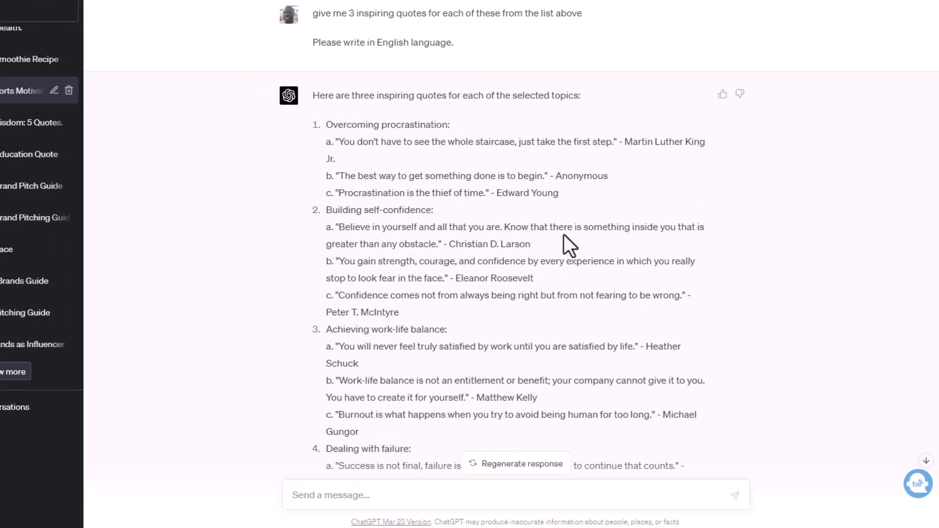
pyautogui.scroll(-5, 564, 234)
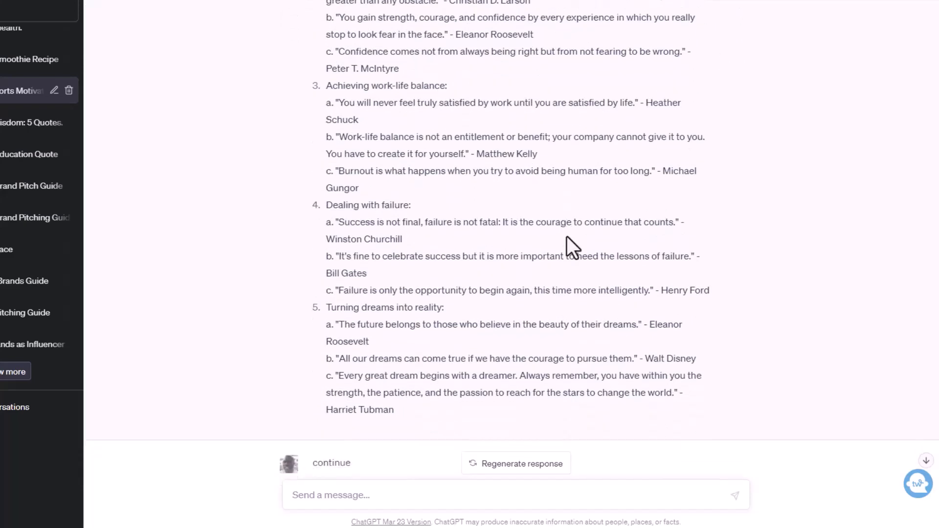
pyautogui.scroll(-4, 568, 236)
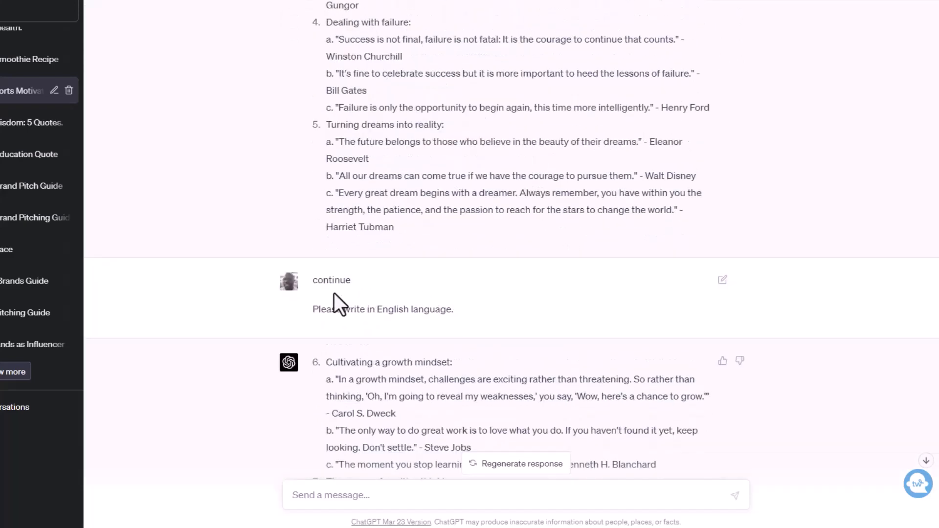
pyautogui.scroll(-5, 572, 279)
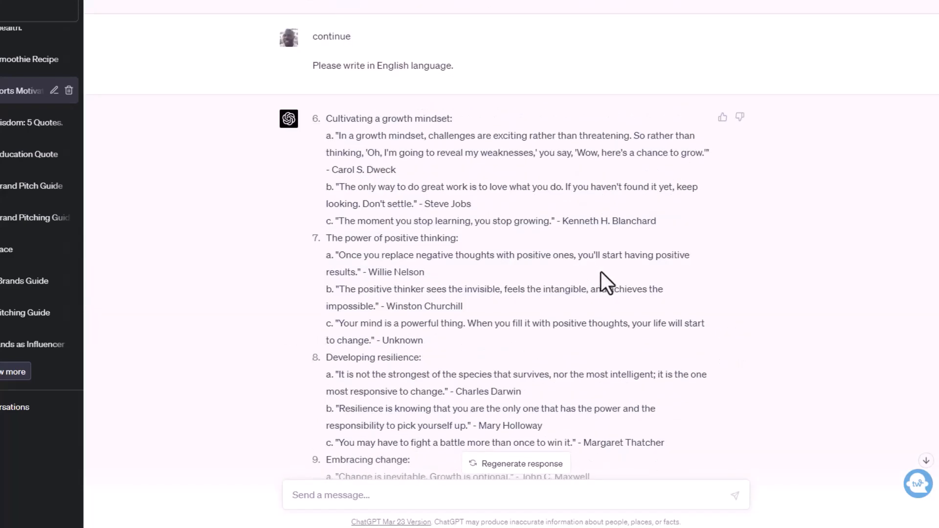
pyautogui.scroll(-5, 600, 272)
pyautogui.scroll(-8, 602, 271)
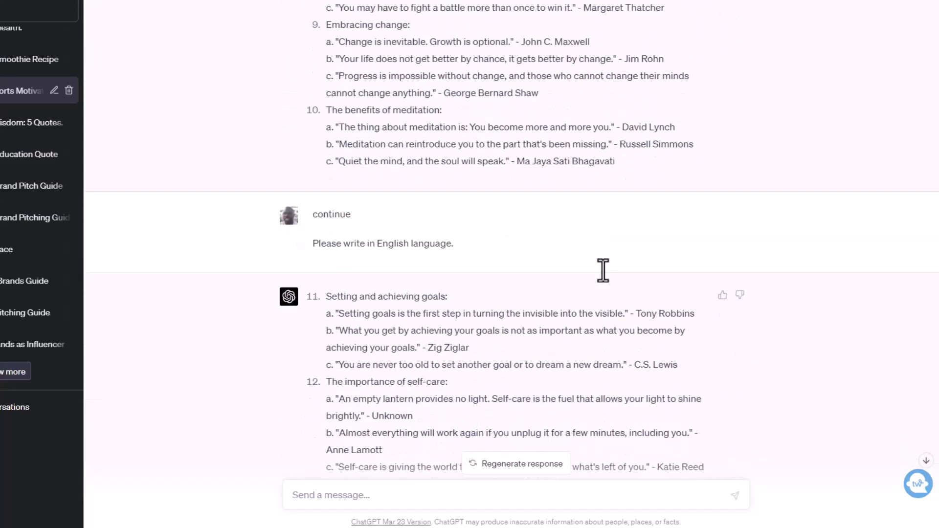
pyautogui.scroll(-3, 605, 270)
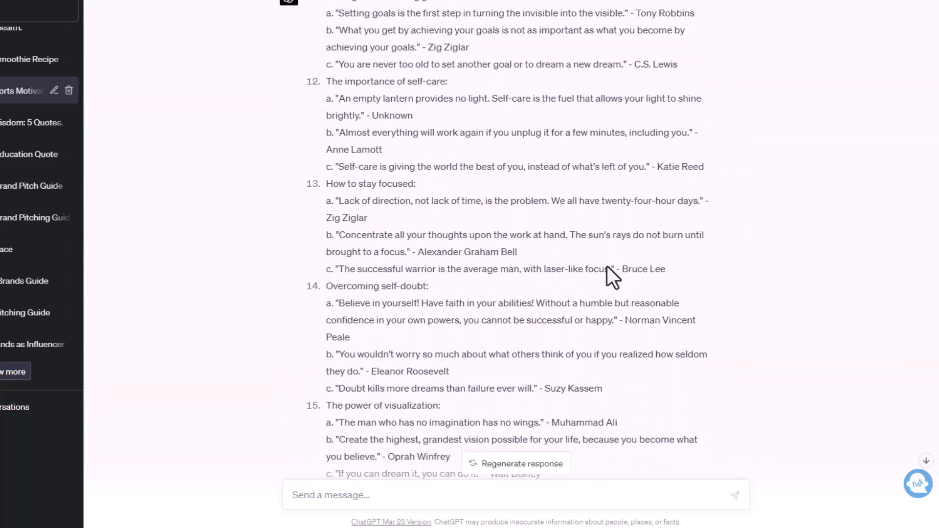
pyautogui.scroll(-9, 607, 266)
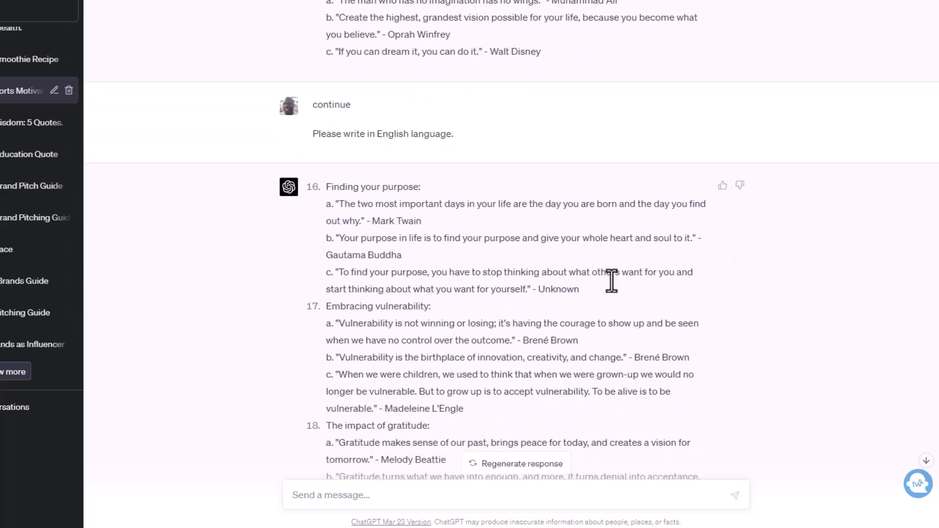
pyautogui.scroll(-1, 612, 268)
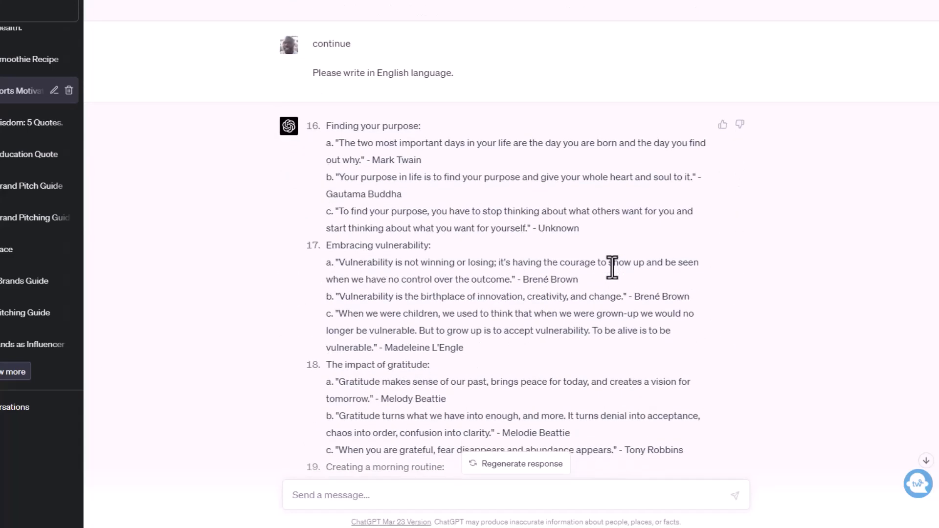
pyautogui.scroll(-20, 612, 269)
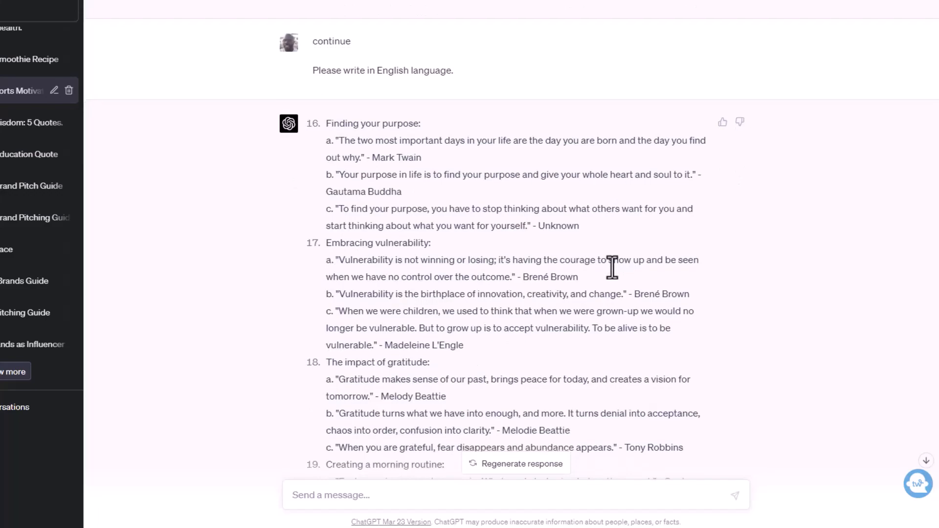
pyautogui.scroll(-15, 625, 257)
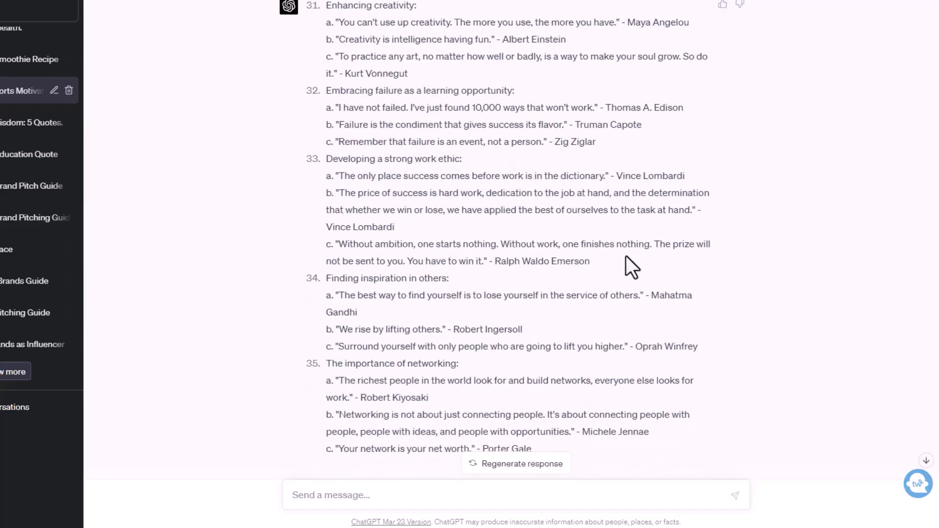
pyautogui.scroll(-15, 626, 257)
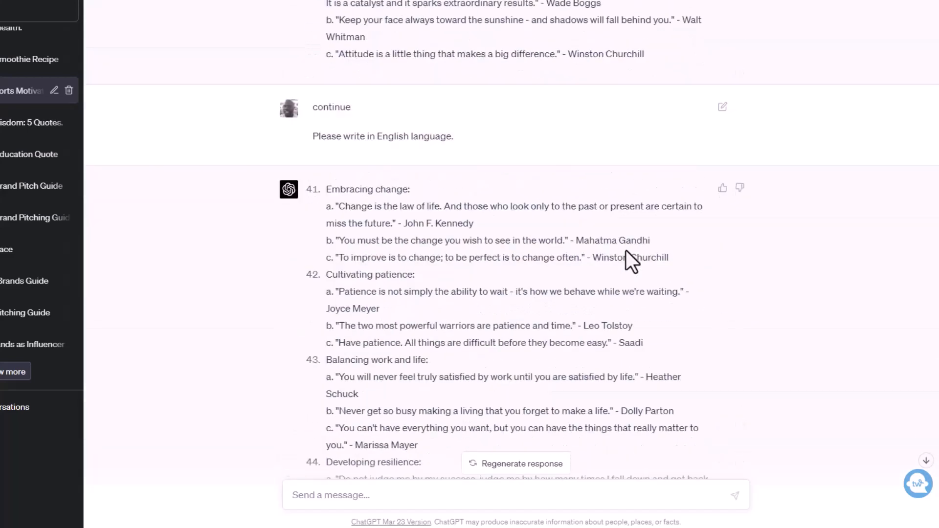
pyautogui.scroll(-8, 626, 251)
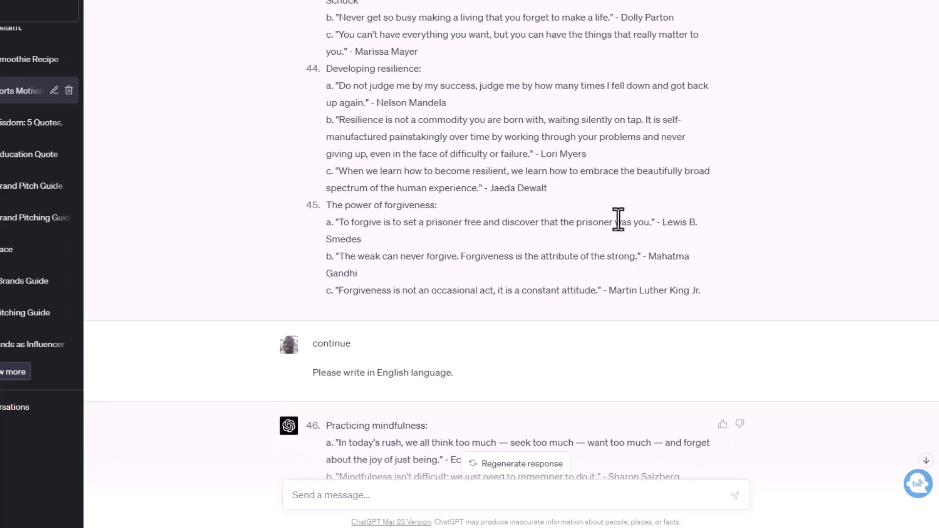
pyautogui.scroll(20, 618, 219)
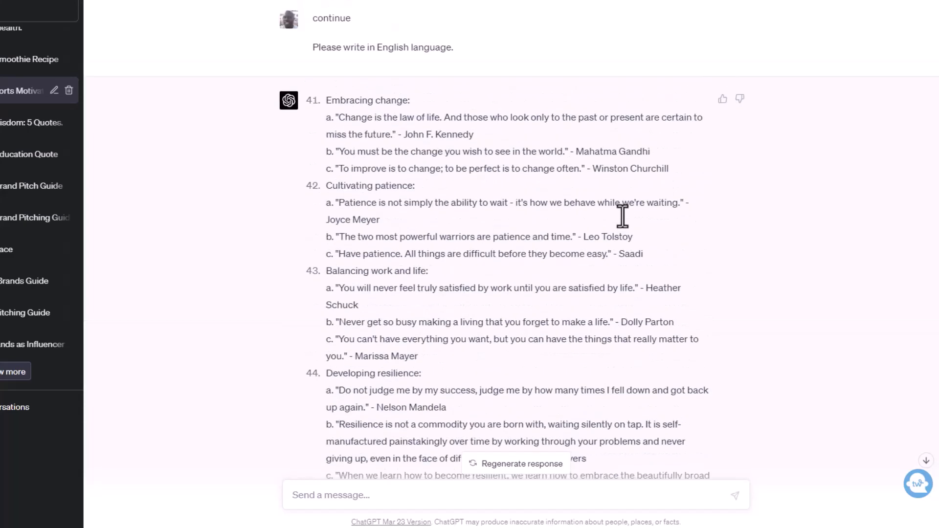
pyautogui.scroll(6, 624, 214)
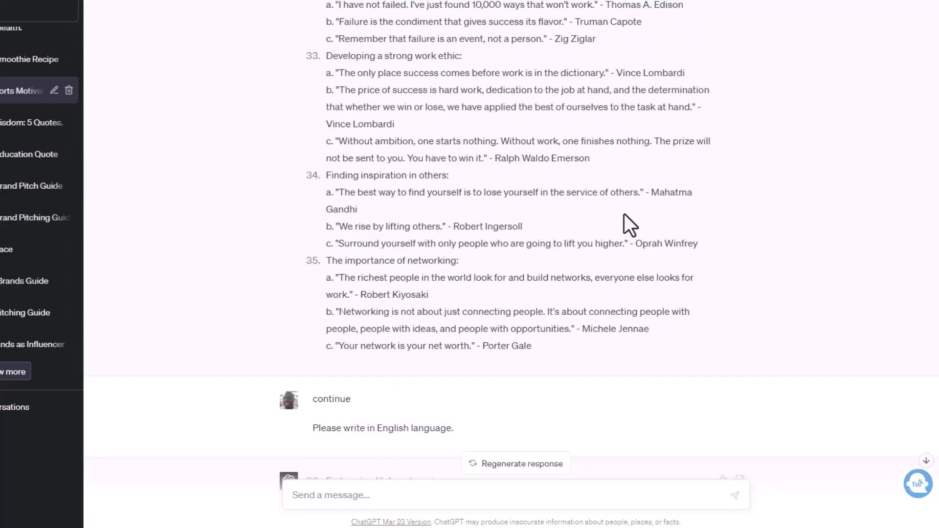
pyautogui.scroll(20, 624, 213)
pyautogui.scroll(20, 631, 223)
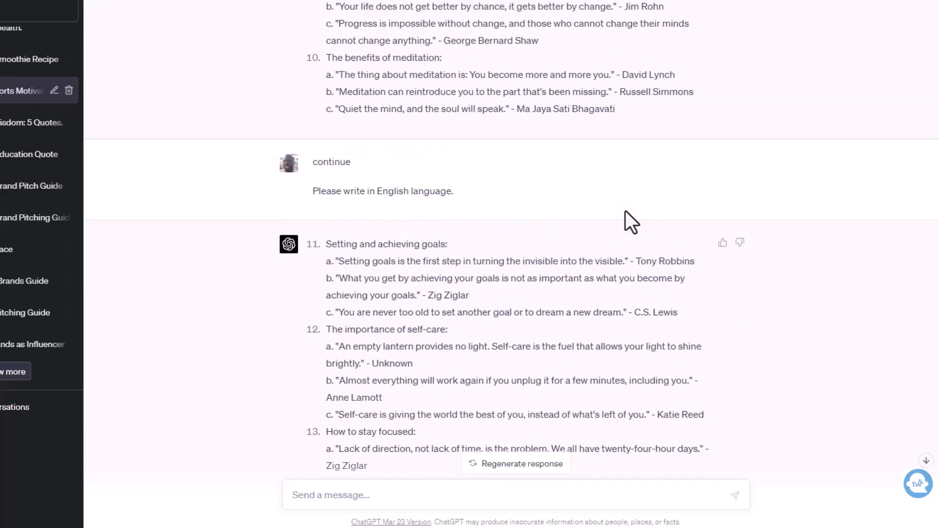
pyautogui.scroll(7, 626, 210)
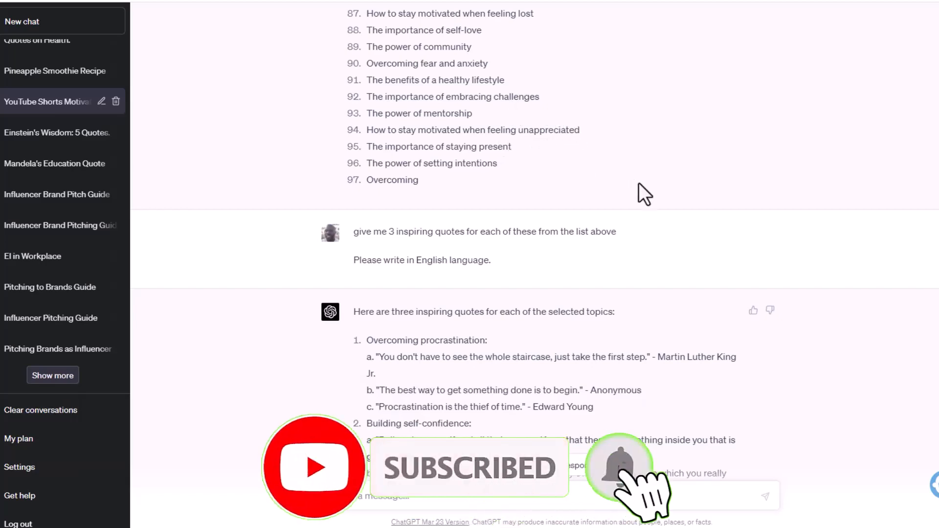
# - Copy the author name Walt Disney from quote b under "Turning dreams into reality"
pyautogui.scroll(-3, 699, 187)
pyautogui.scroll(-1, 710, 194)
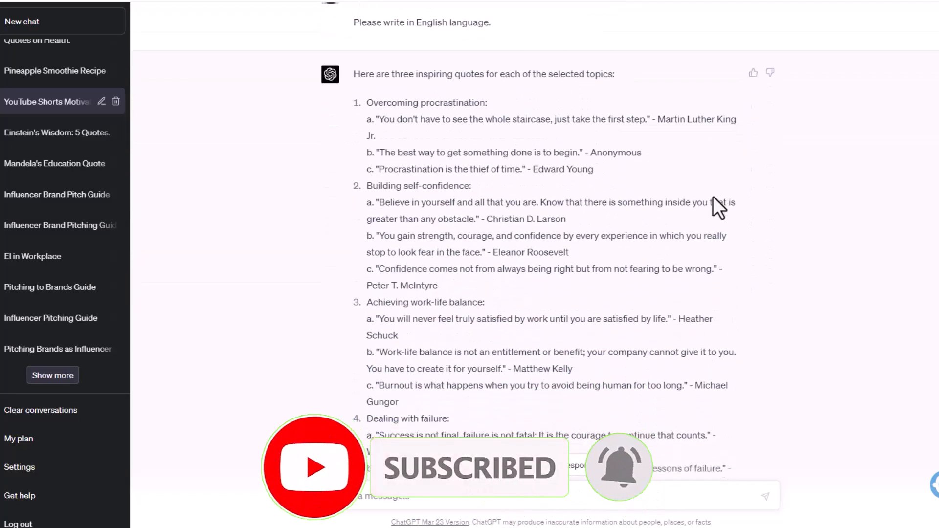
pyautogui.scroll(-2, 713, 198)
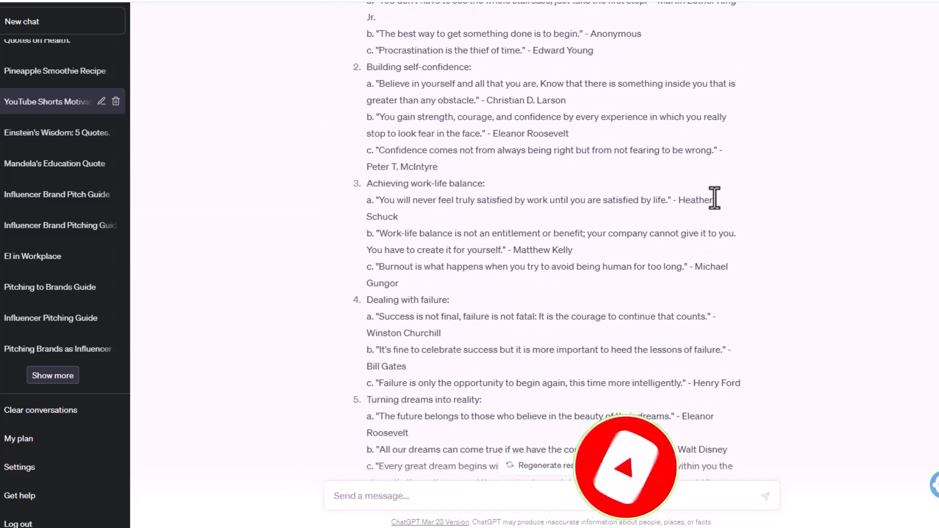
pyautogui.scroll(-2, 714, 198)
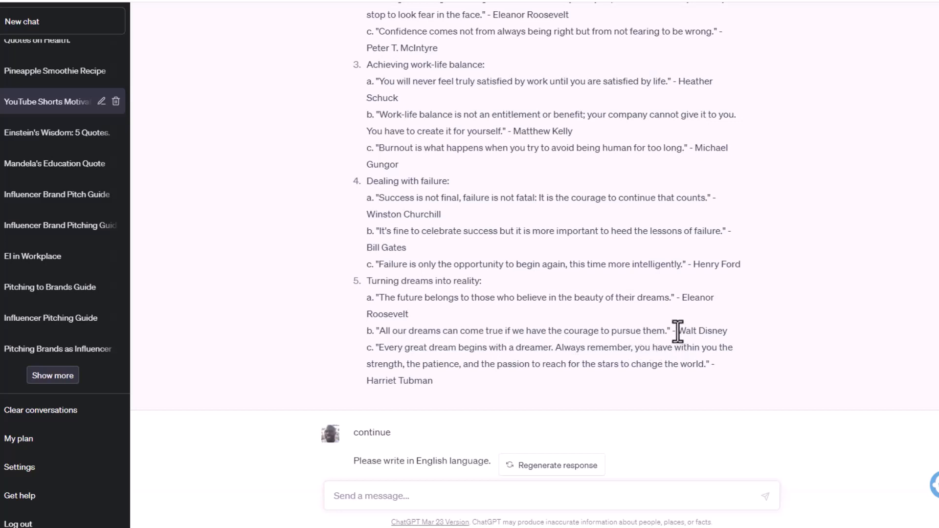
pyautogui.moveTo(678, 331); pyautogui.dragTo(741, 330)
pyautogui.hotkey('ctrl', 'c')
pyautogui.rightClick(696, 332)
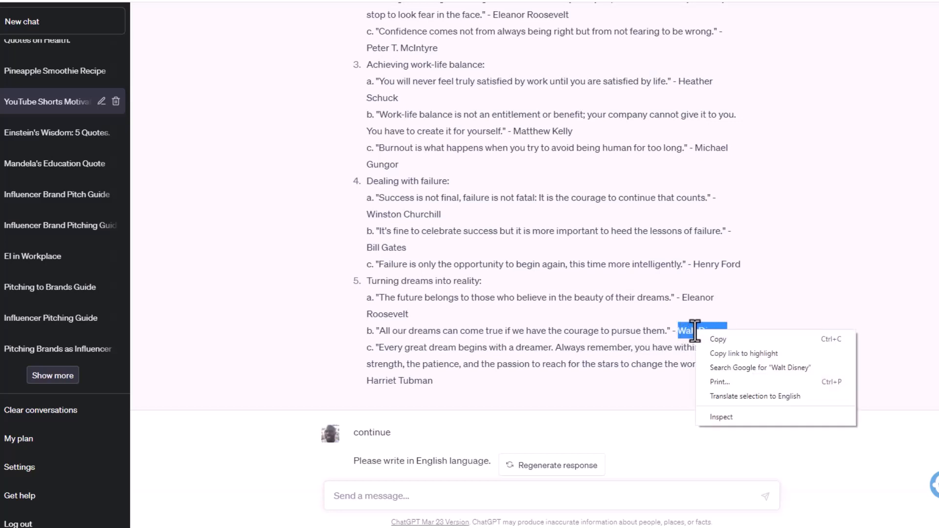
pyautogui.click(705, 339)
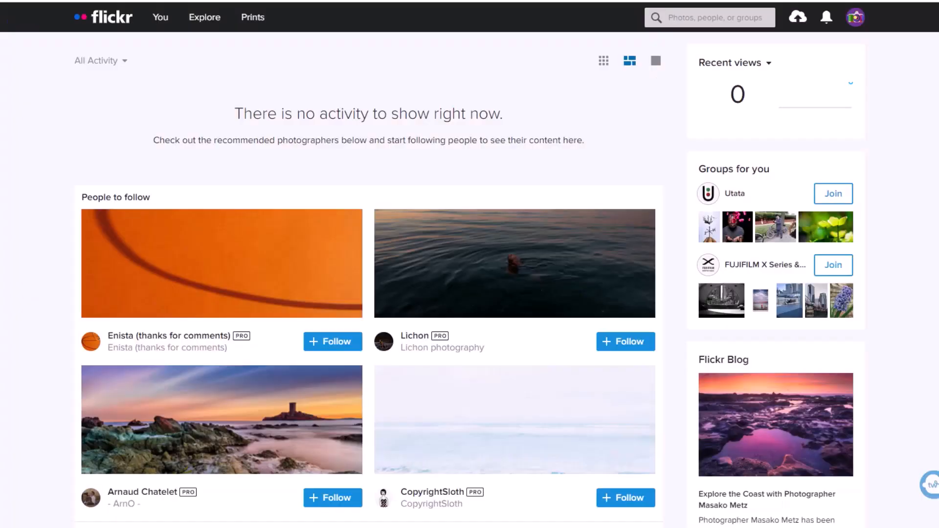
# - Switch to Flickr and search its photos for the copied name, Walt Disney
pyautogui.rightClick(695, 23)
pyautogui.click(728, 115)
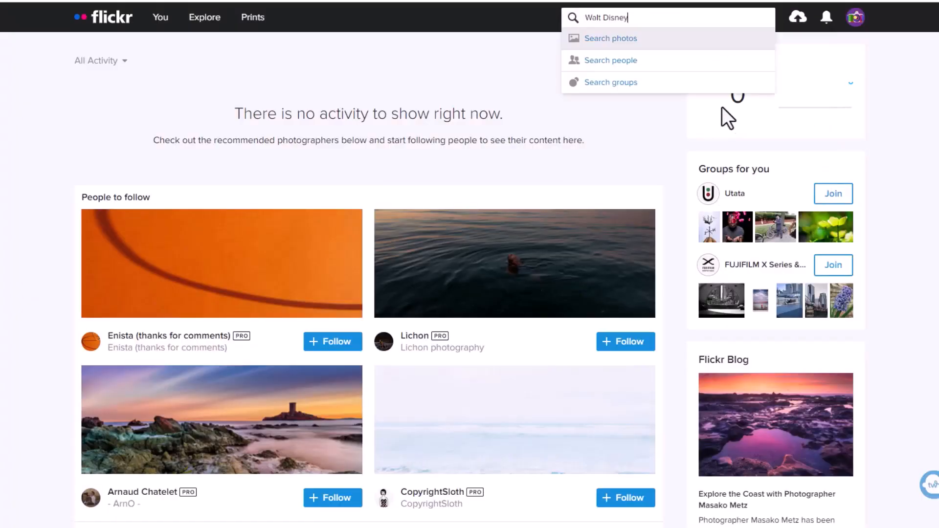
pyautogui.click(759, 59)
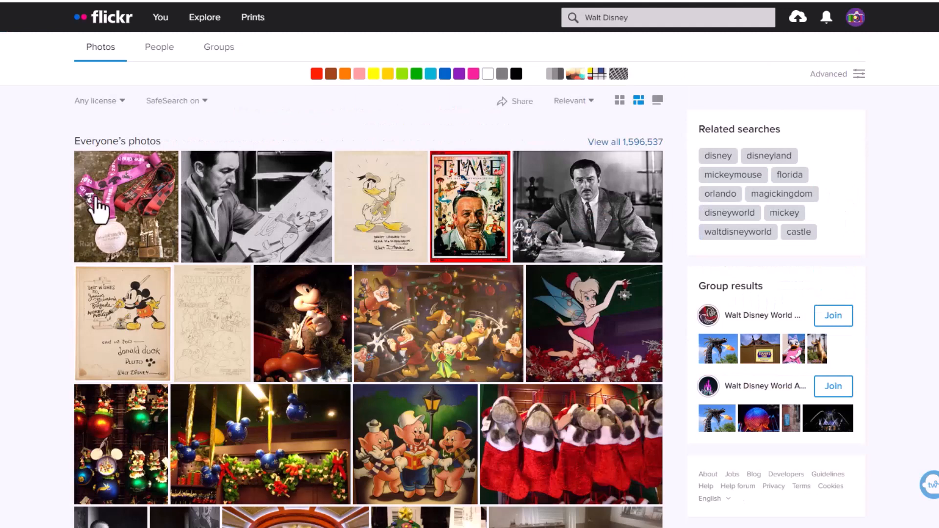
# - Open the black-and-white photo of Walt Disney drawing Mickey Mouse and check its download options
pyautogui.click(264, 212)
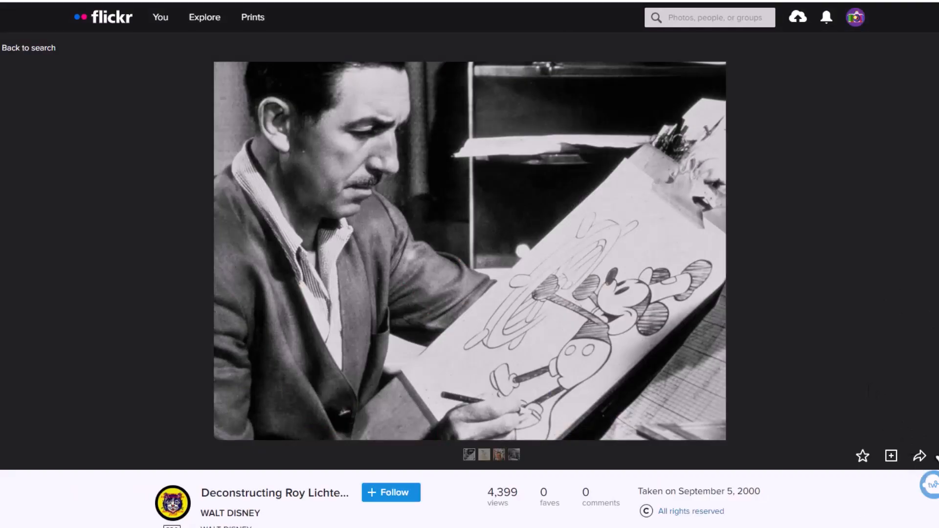
pyautogui.click(938, 471)
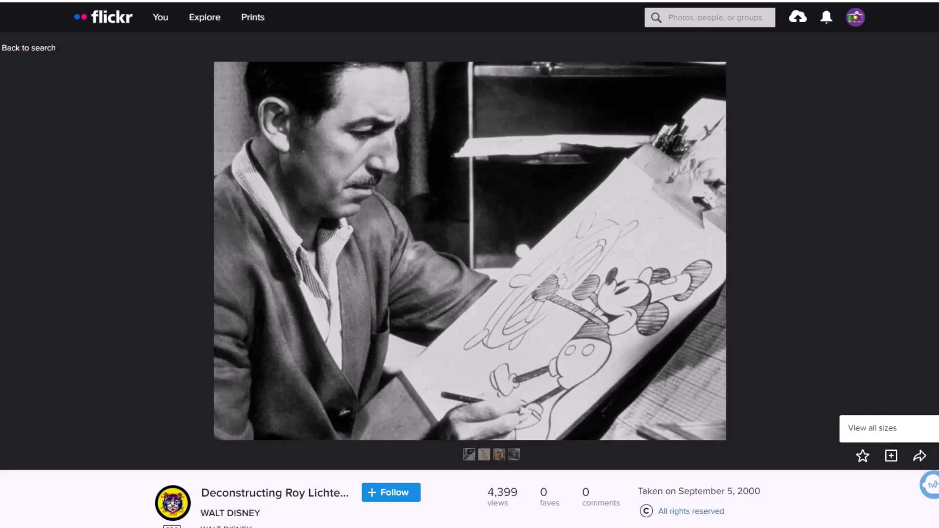
pyautogui.click(938, 259)
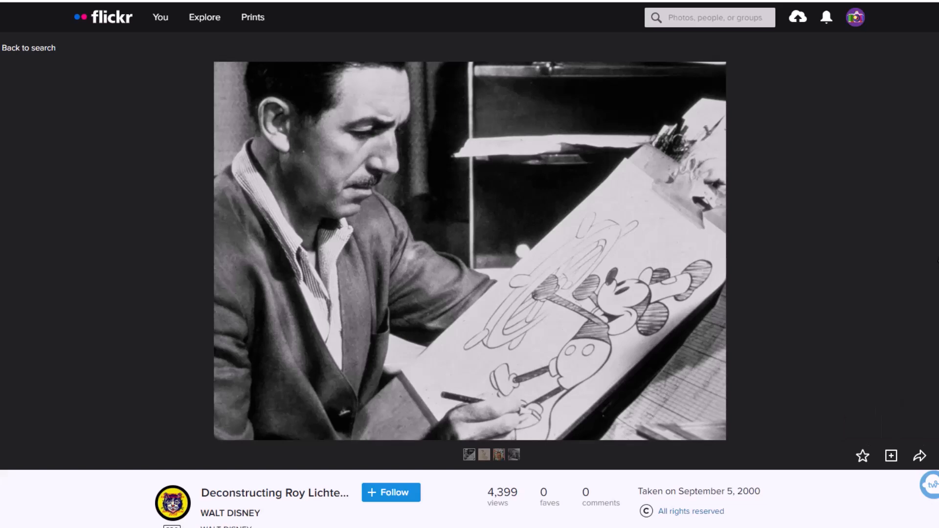
# - Browse onward past the Time magazine cover to the black-and-white portrait of Walt Disney seated at his desk
pyautogui.click(937, 261)
pyautogui.click(937, 261)
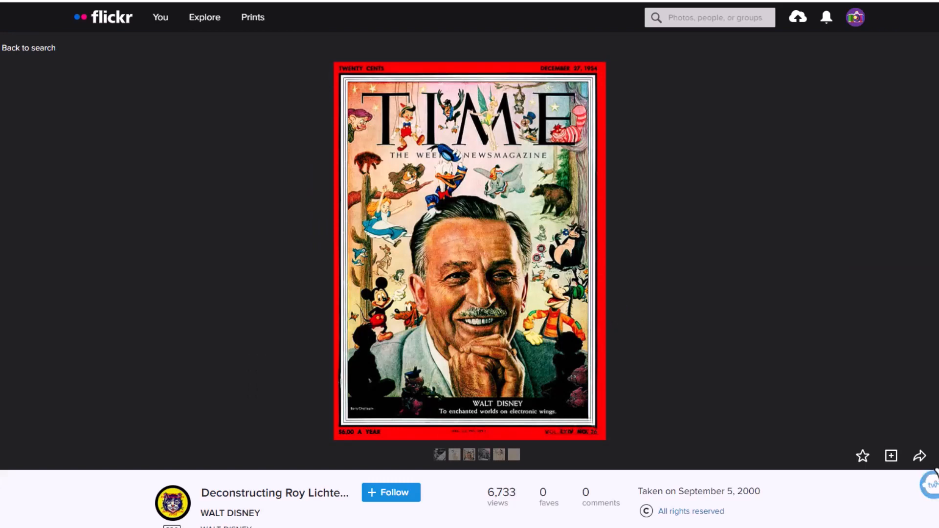
pyautogui.moveTo(936, 471)
pyautogui.press('Right')
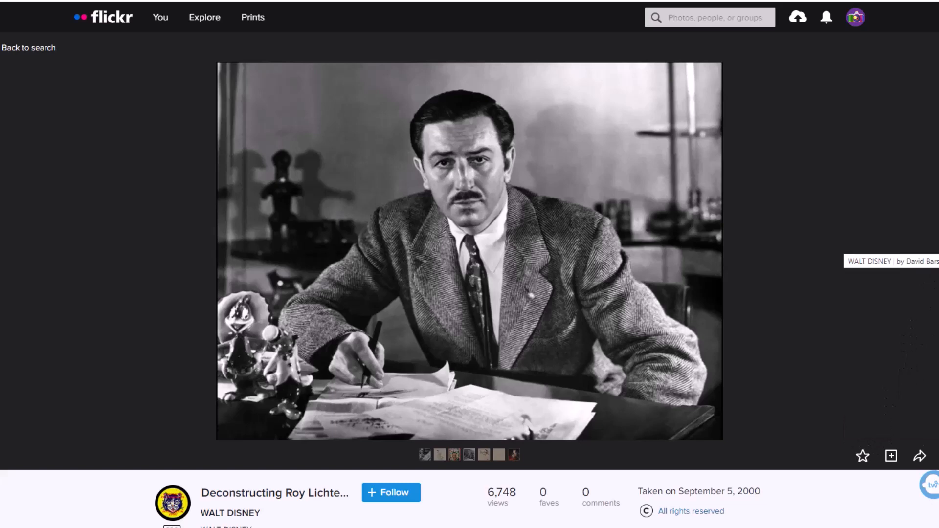
# - Browse onward past the Mickey Mouse artwork and Downtown Disney Christmas shots to the black-and-white photo of Walt Disney with a film reel
pyautogui.click(935, 262)
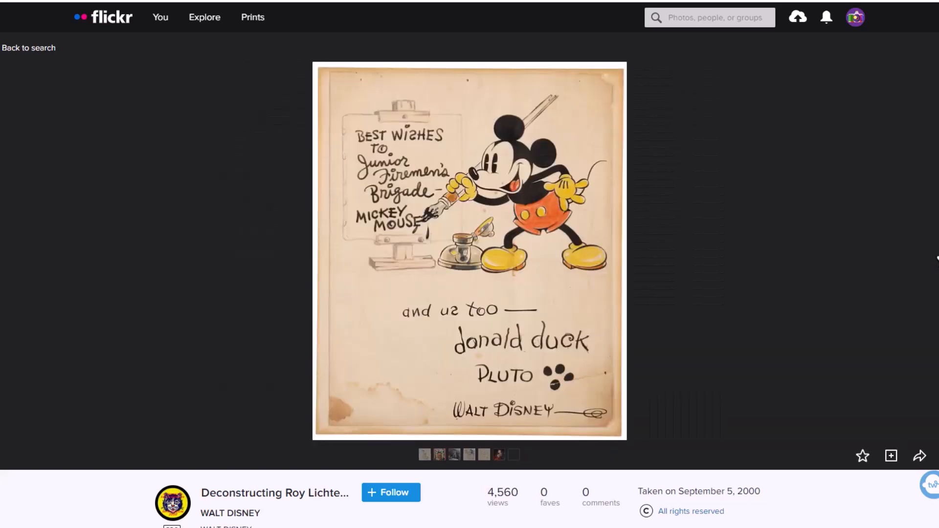
pyautogui.click(936, 259)
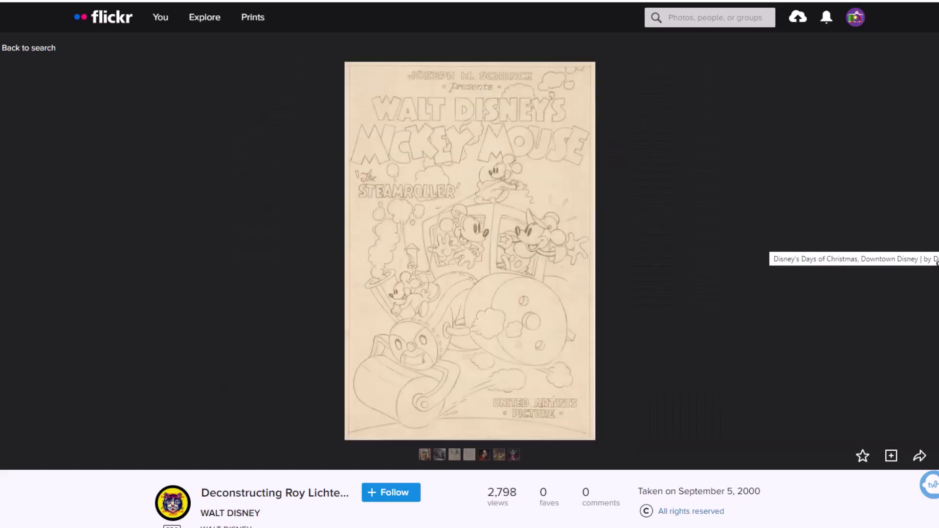
pyautogui.click(936, 262)
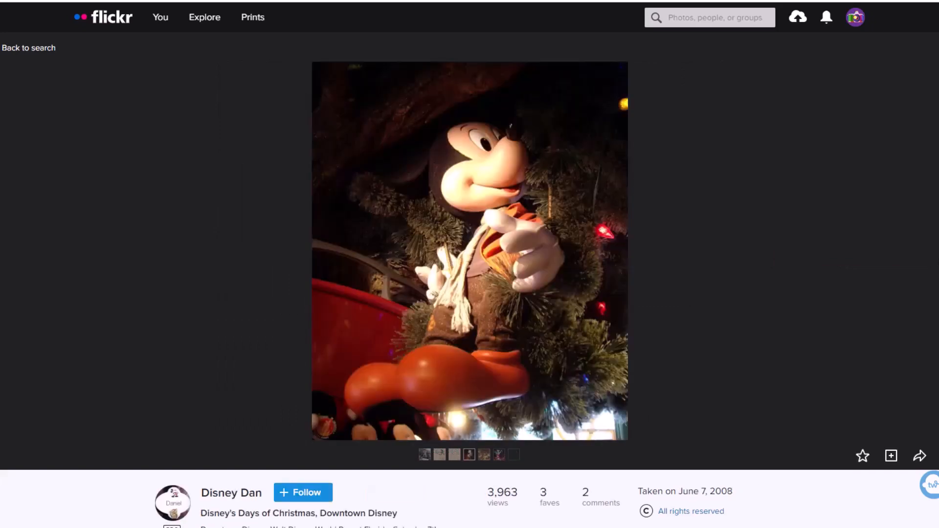
pyautogui.click(935, 261)
pyautogui.press('Right')
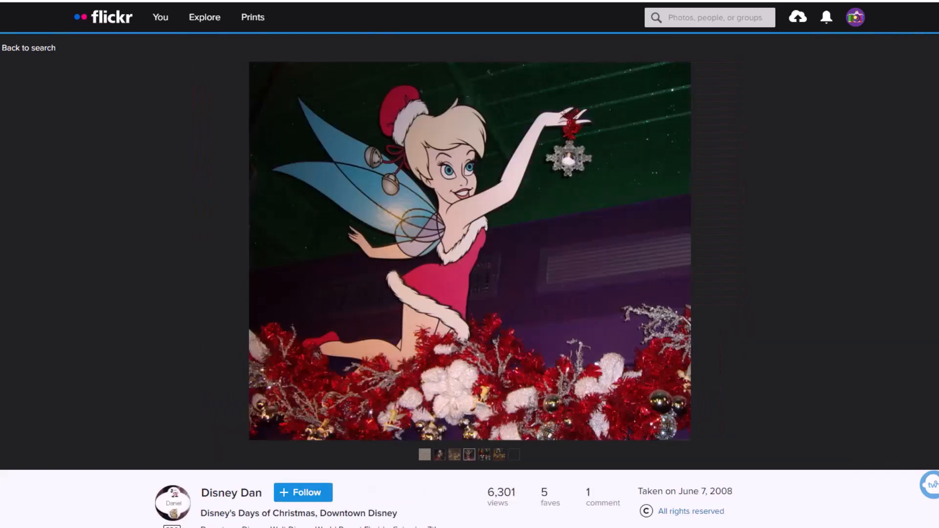
pyautogui.press('Right')
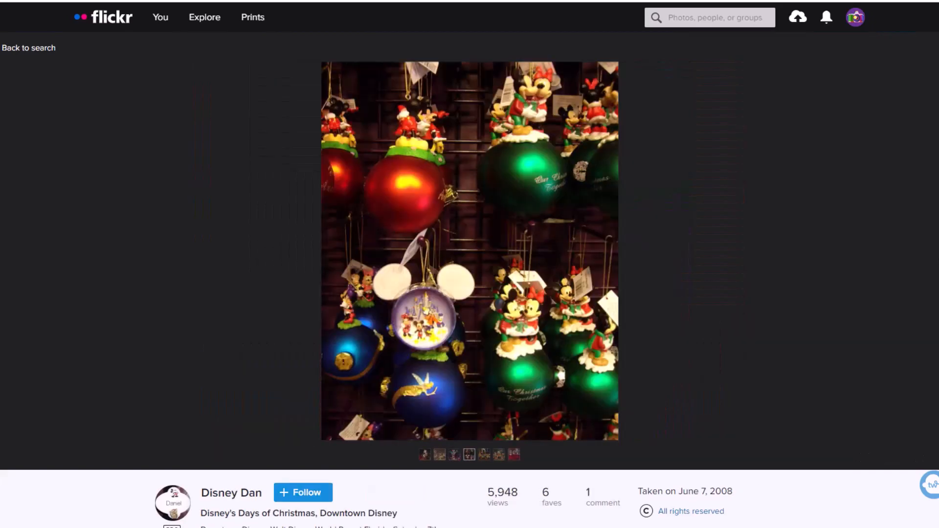
pyautogui.press('Right')
pyautogui.press('Right')
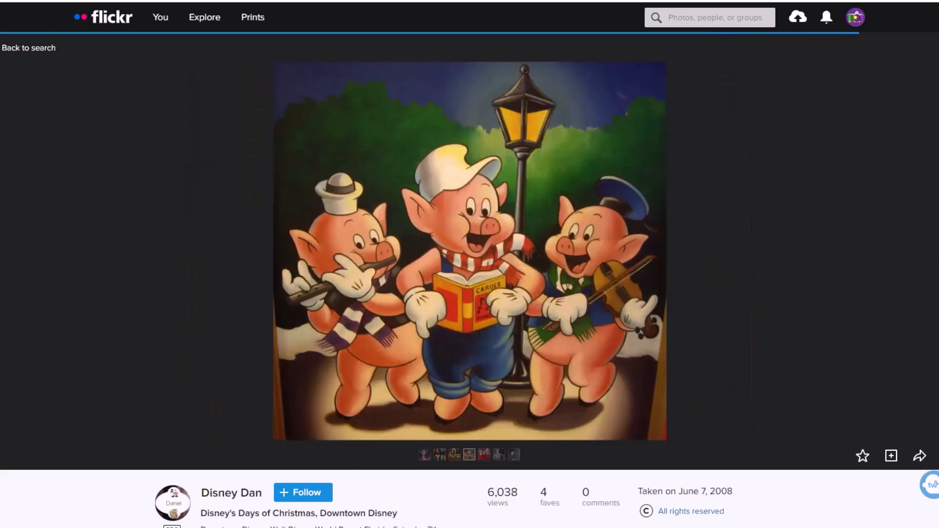
pyautogui.press('Right')
pyautogui.press('Right')
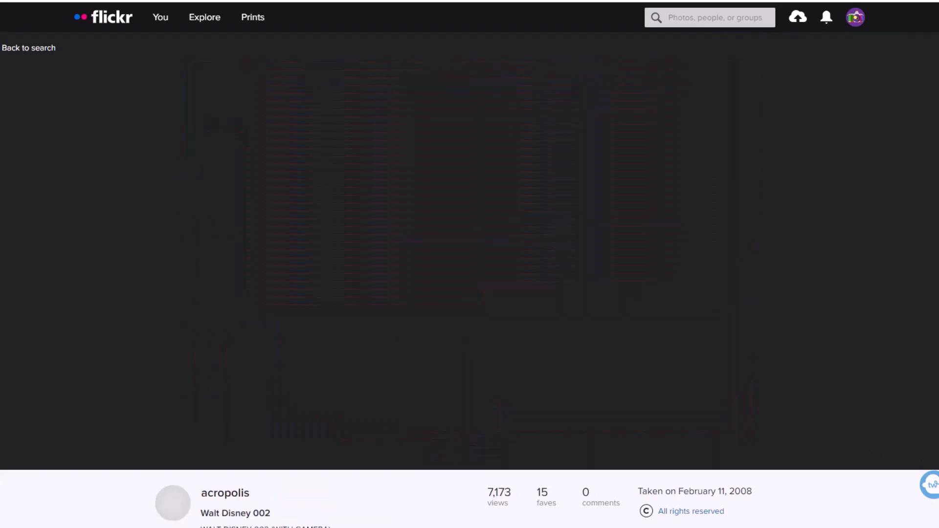
# - Download the photo of Walt Disney with the film reel in the Medium (600 × 800) size
pyautogui.scroll(-3, 932, 440)
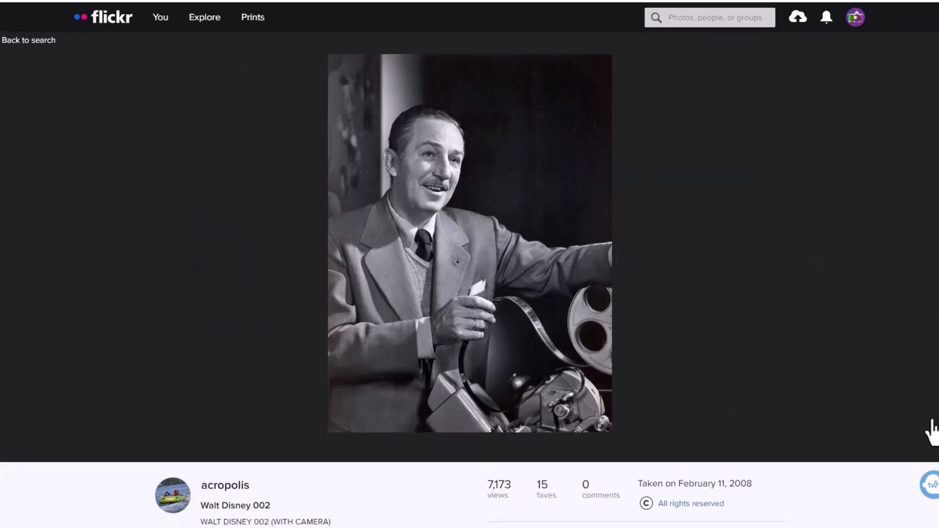
pyautogui.scroll(2, 933, 392)
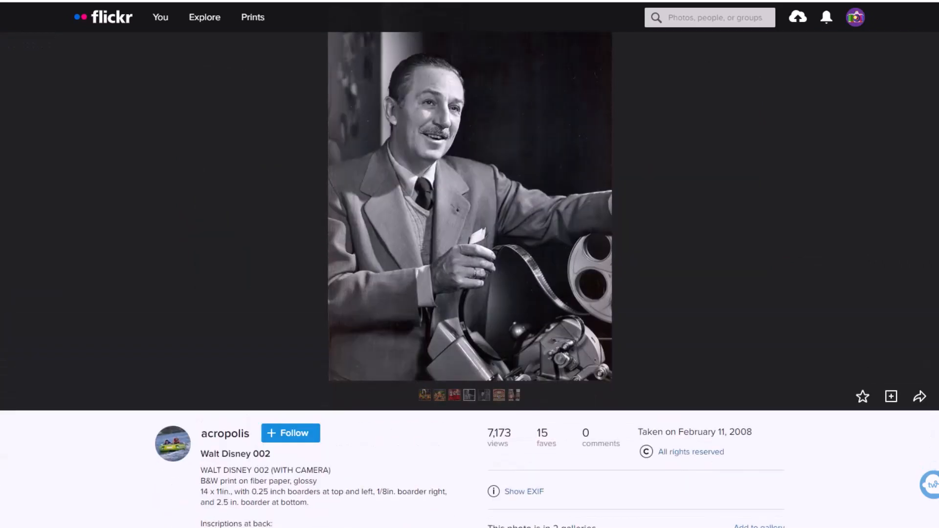
pyautogui.click(938, 396)
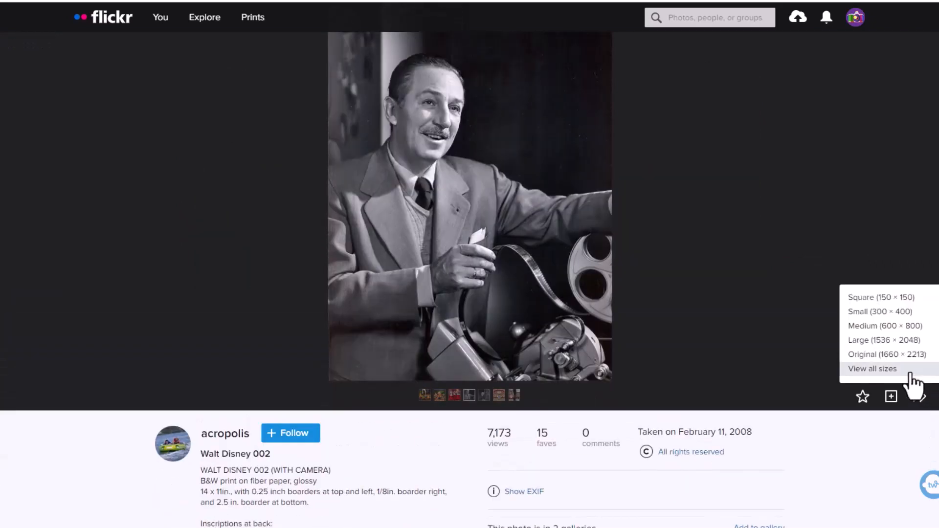
pyautogui.click(891, 327)
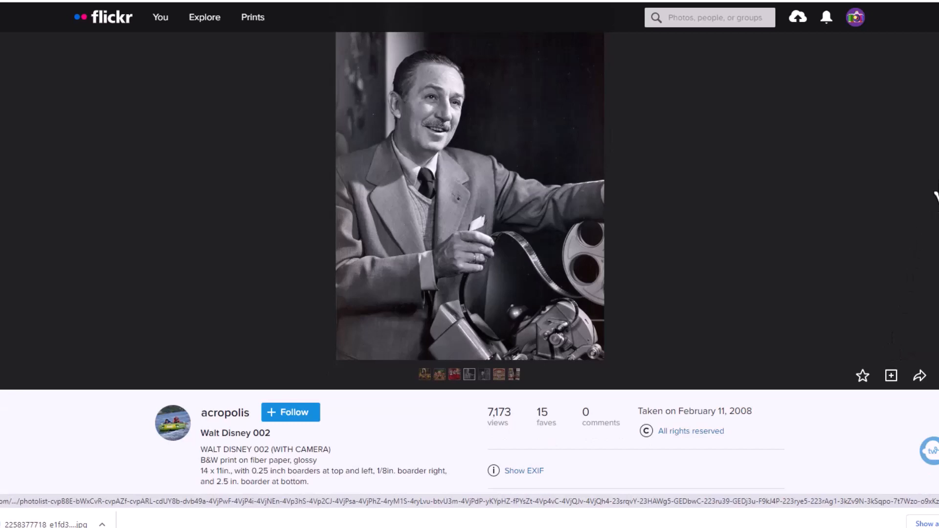
# - Advance to the photo of Walt Disney sitting beside the cartoon character mural and download it in Medium (572 × 800) size
pyautogui.click(935, 197)
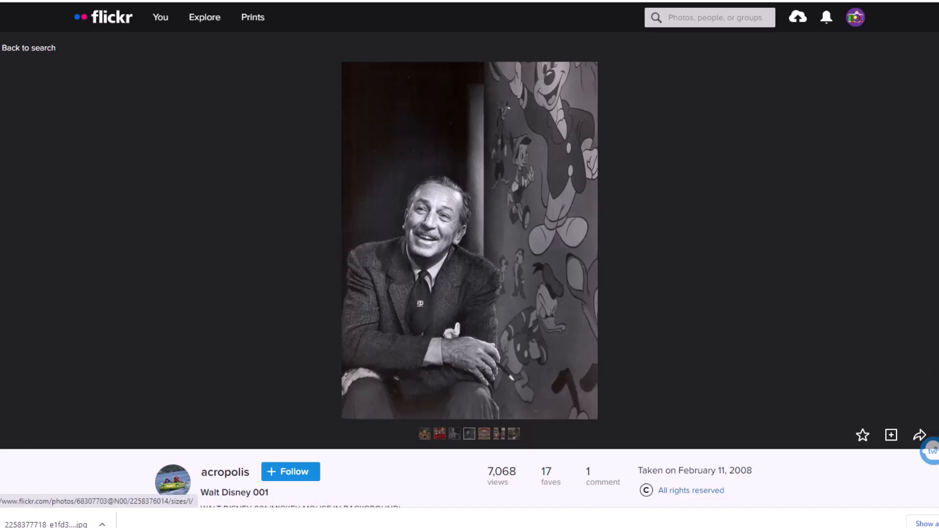
pyautogui.click(937, 435)
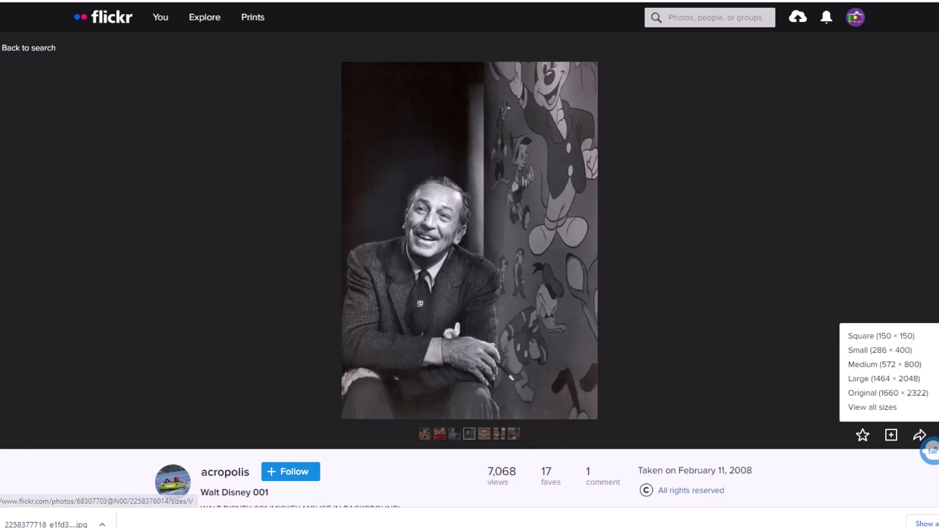
pyautogui.click(899, 366)
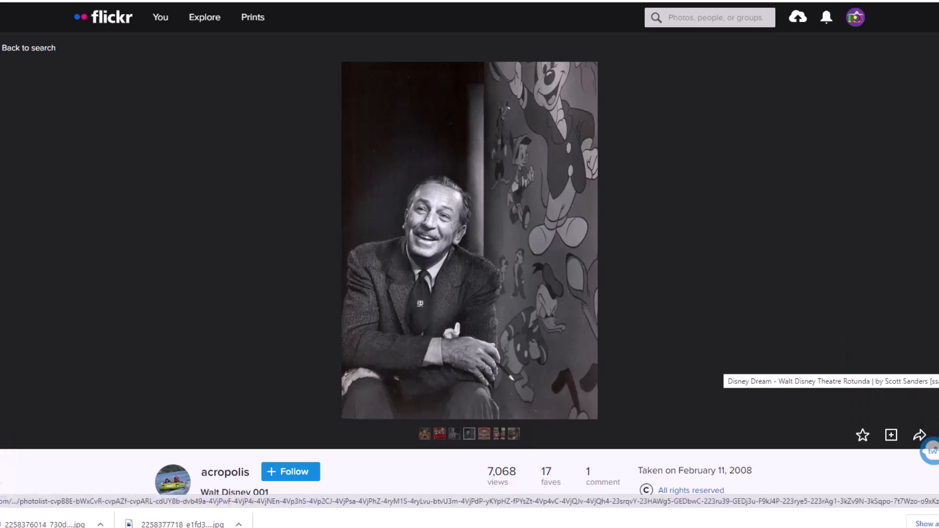
# - Browse onward past the theatre rotunda, studio office and castle photos to the vintage postcard of Walt Disney with his Oscar and Mickey Mouse
pyautogui.press('Right')
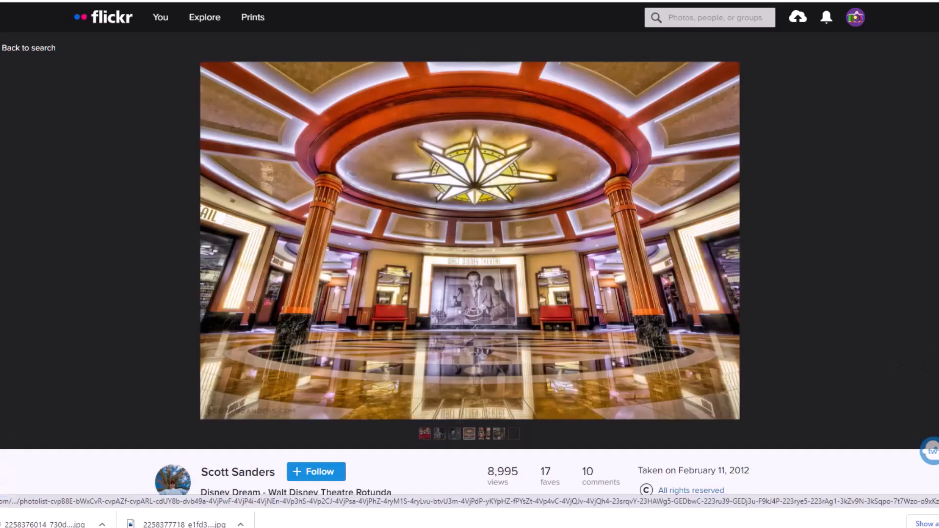
pyautogui.click(935, 239)
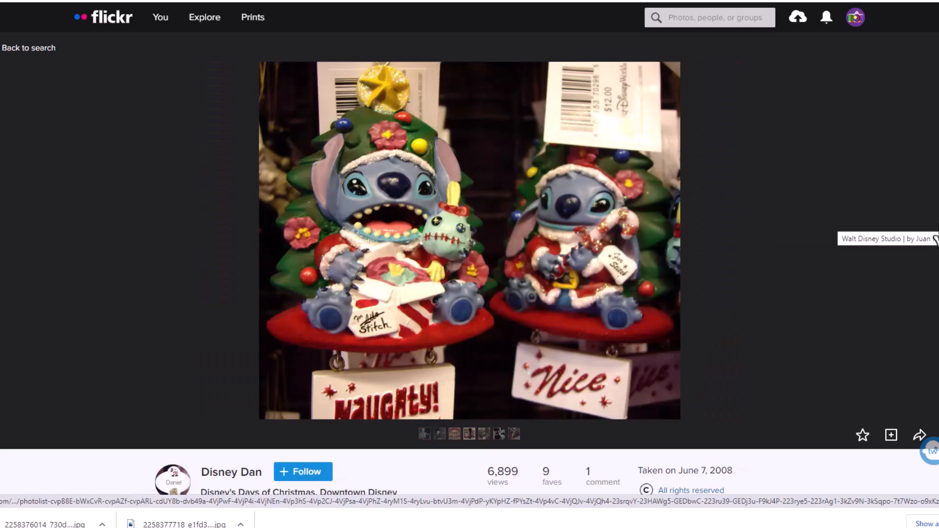
pyautogui.click(936, 240)
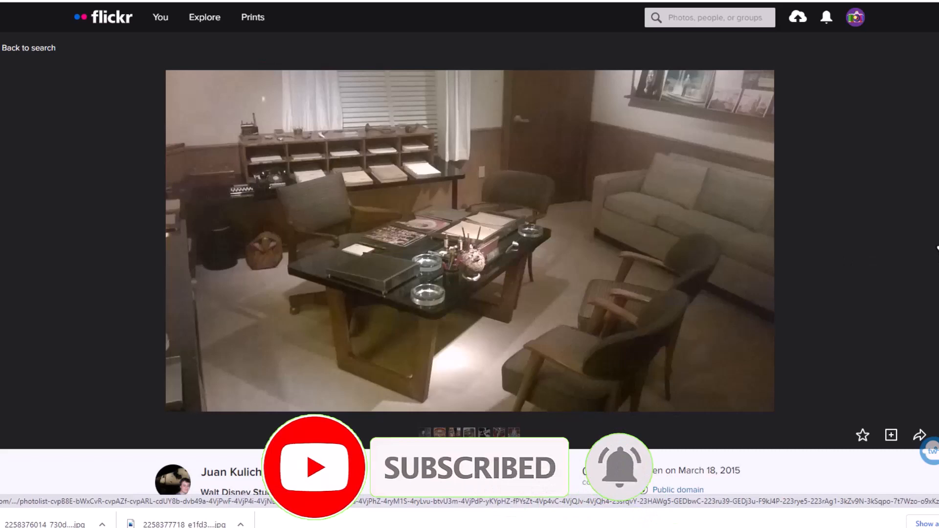
pyautogui.click(936, 248)
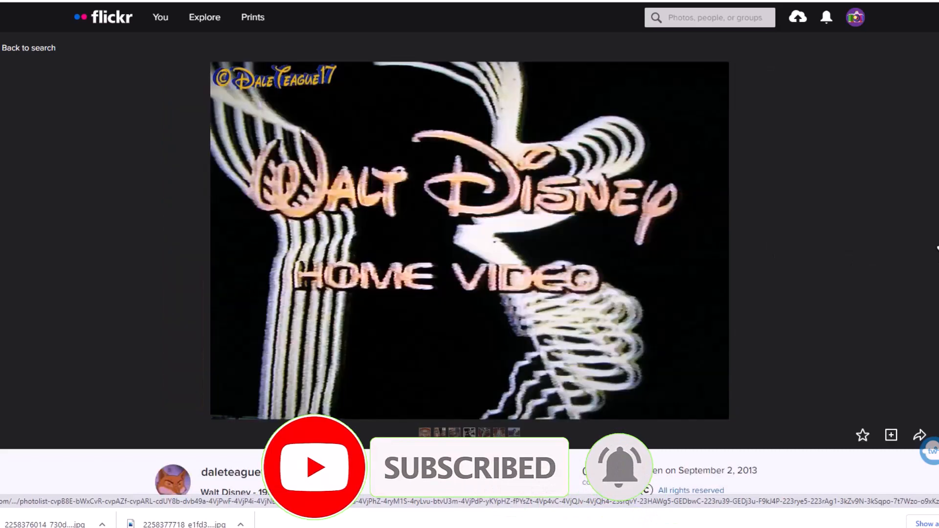
pyautogui.click(937, 248)
pyautogui.click(936, 248)
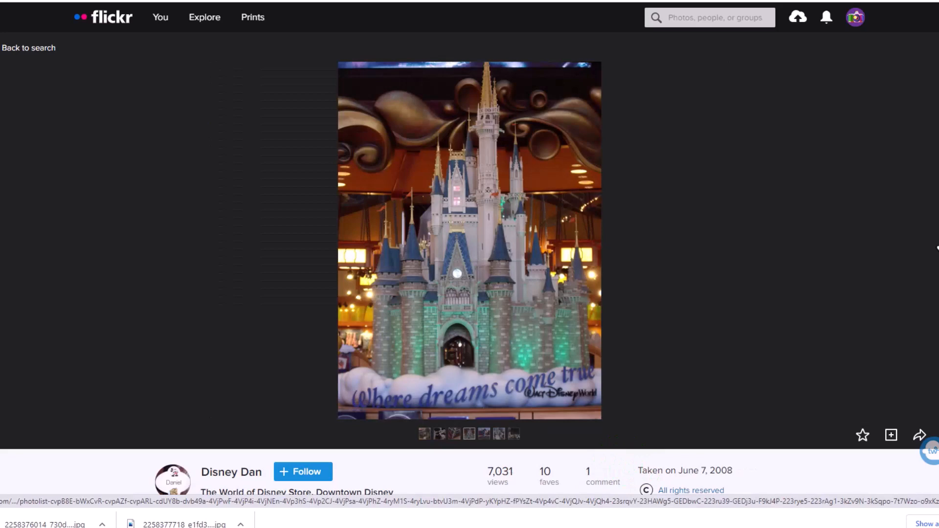
pyautogui.click(936, 248)
pyautogui.click(937, 248)
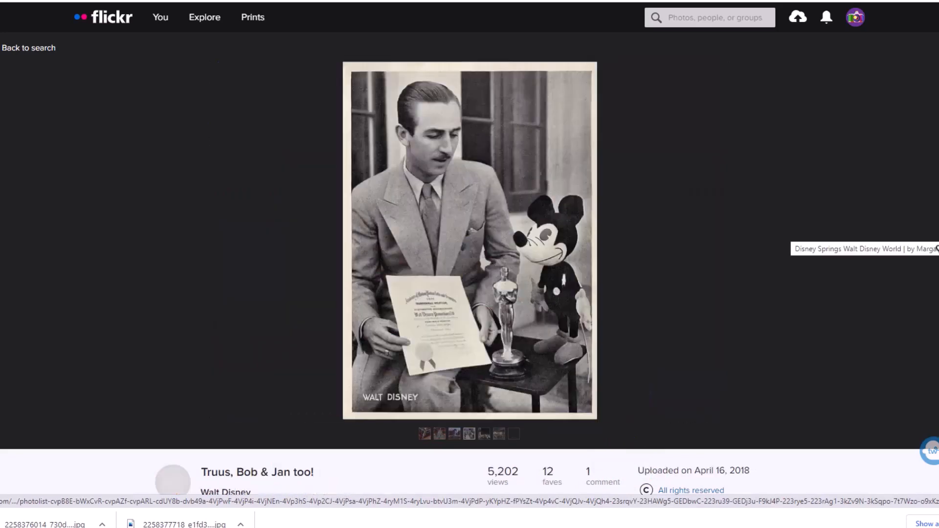
# - Download the vintage Walt Disney Academy Award postcard in the Medium (568 × 800) size
pyautogui.scroll(-4, 470, 264)
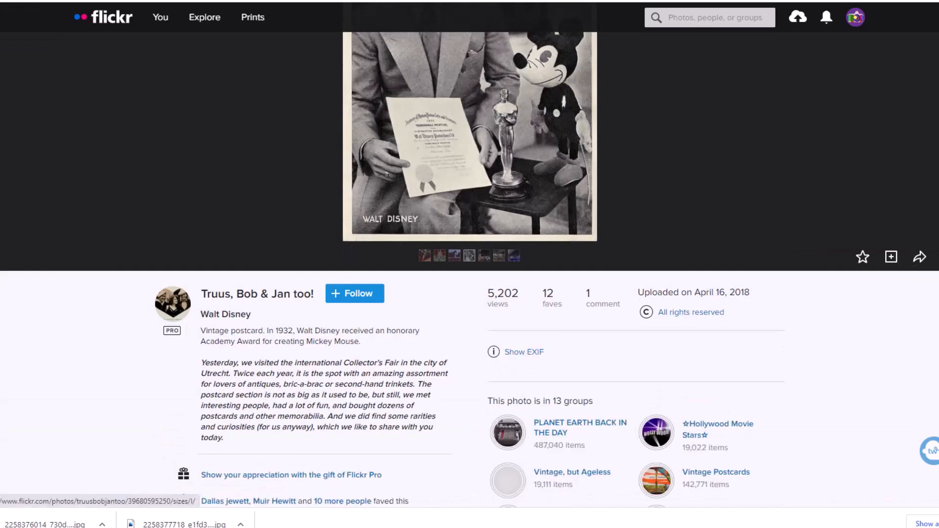
pyautogui.click(937, 257)
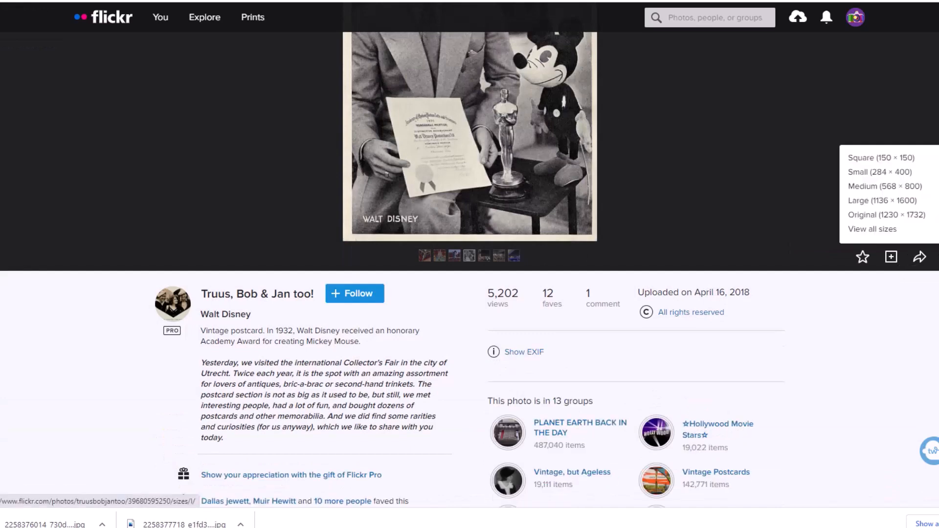
pyautogui.click(901, 191)
pyautogui.scroll(4, 903, 206)
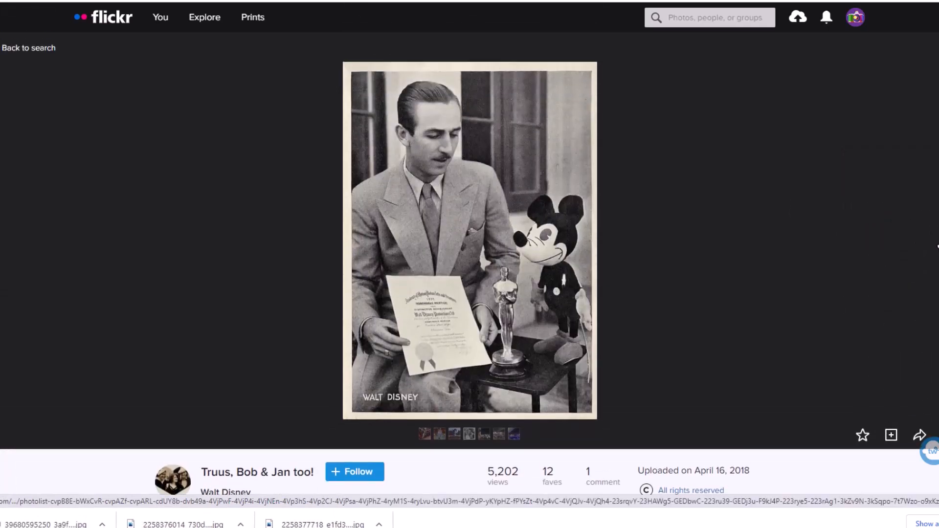
# - Browse onward through the Disney Springs and Walt Disney World photos to look for more portraits of Walt Disney
pyautogui.click(937, 262)
pyautogui.click(938, 249)
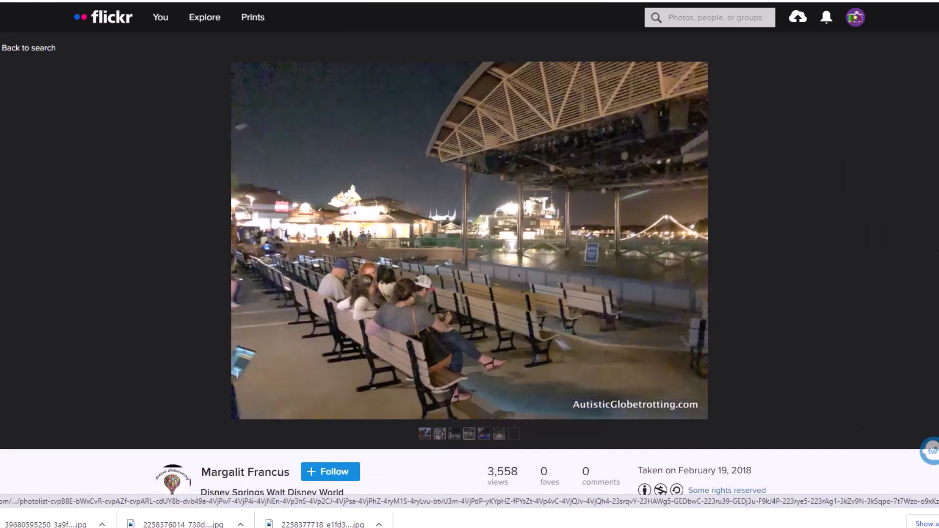
pyautogui.click(937, 249)
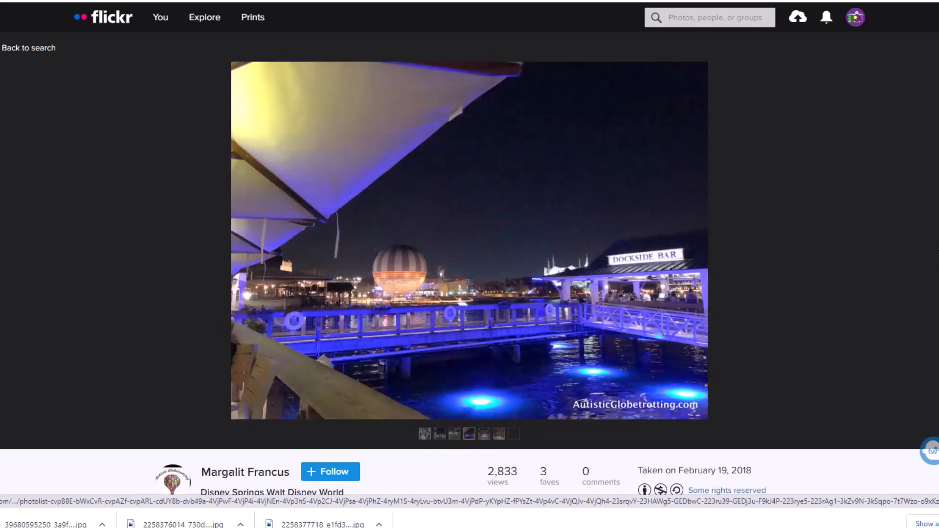
pyautogui.click(937, 249)
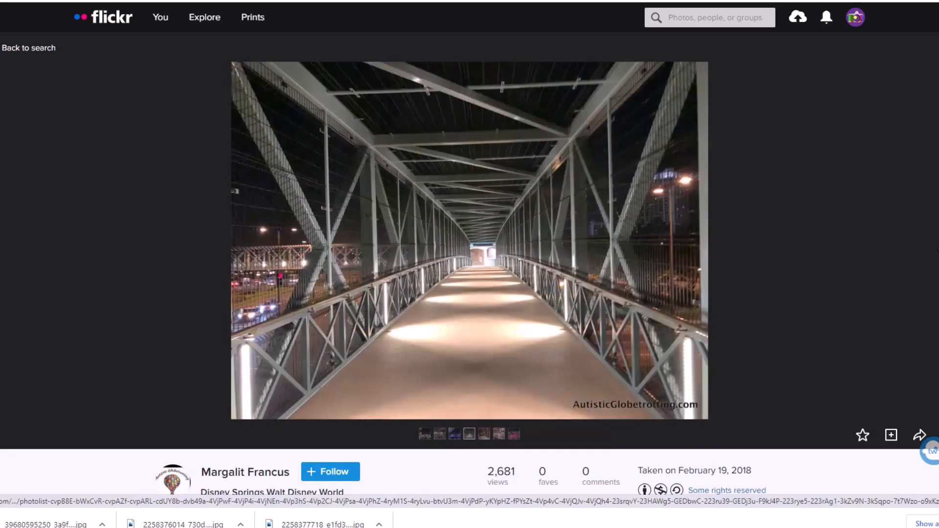
pyautogui.click(937, 249)
pyautogui.click(937, 249)
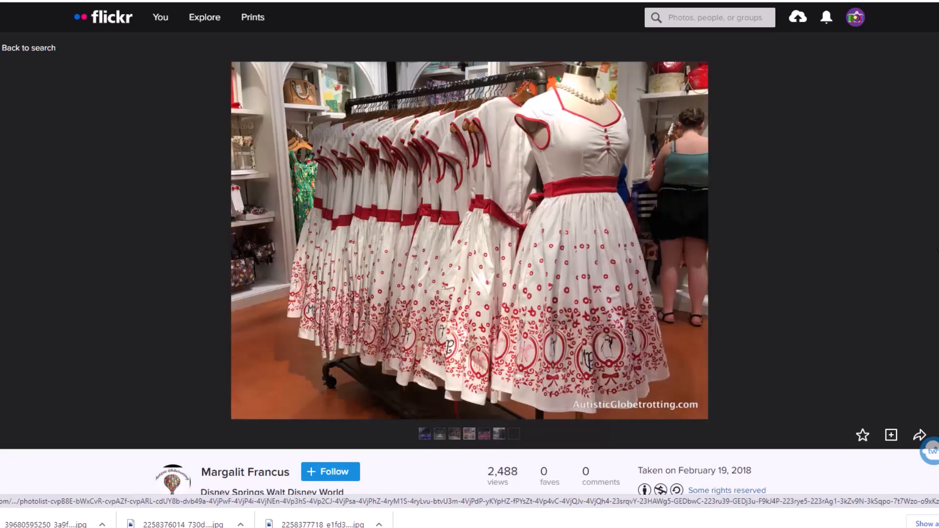
pyautogui.click(937, 250)
pyautogui.click(937, 250)
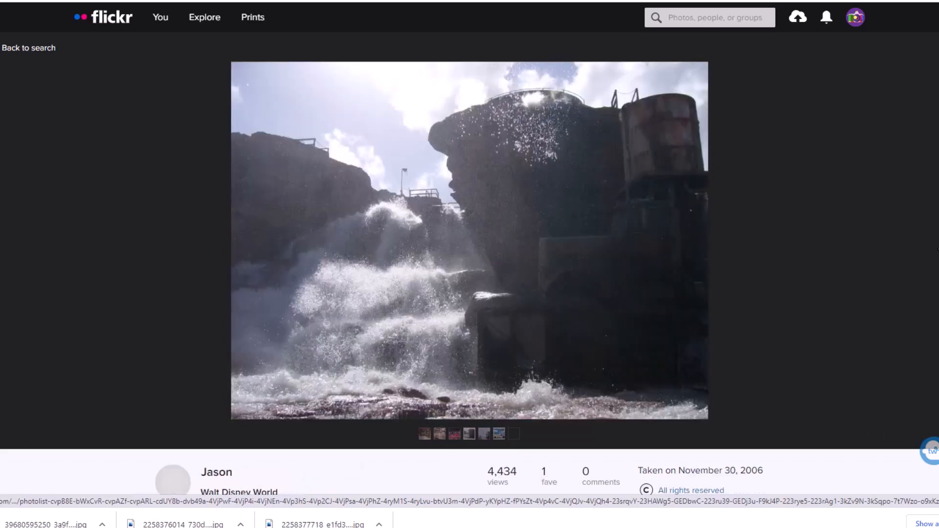
pyautogui.click(937, 250)
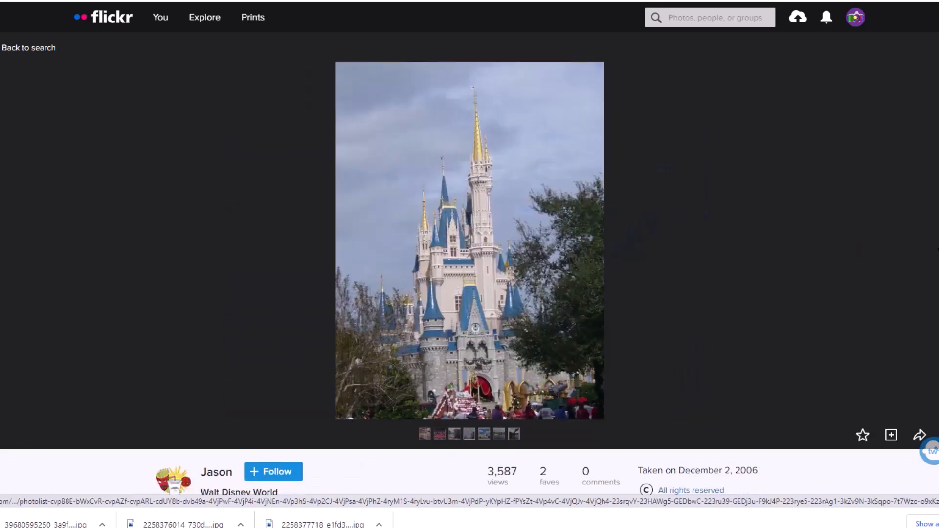
pyautogui.click(937, 249)
pyautogui.click(937, 250)
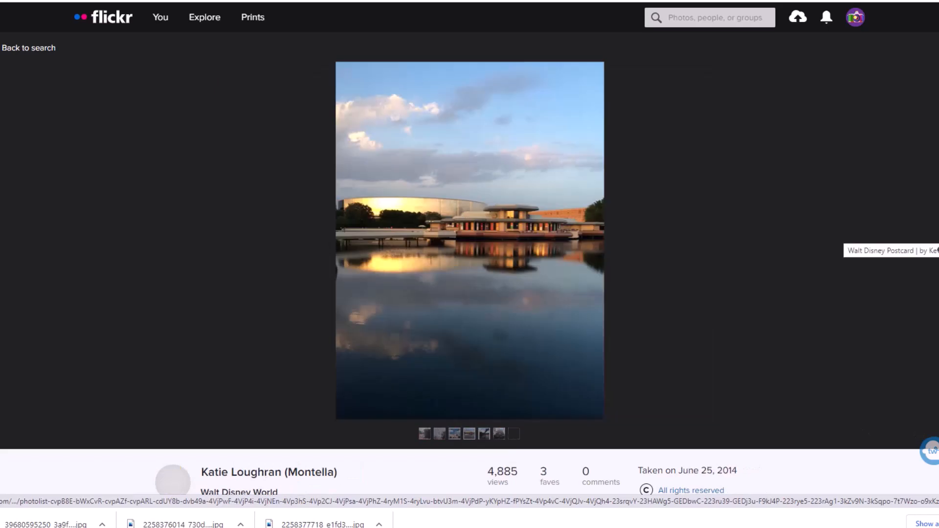
pyautogui.click(937, 250)
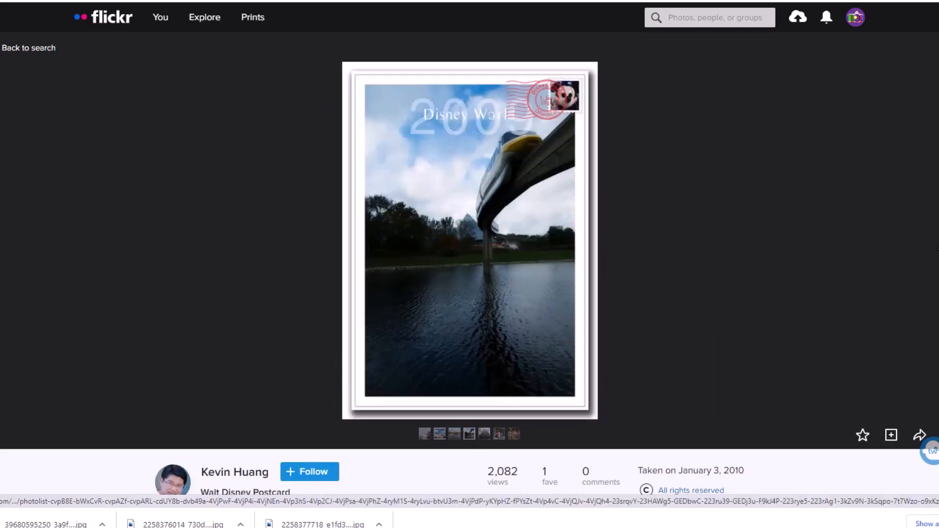
pyautogui.click(937, 249)
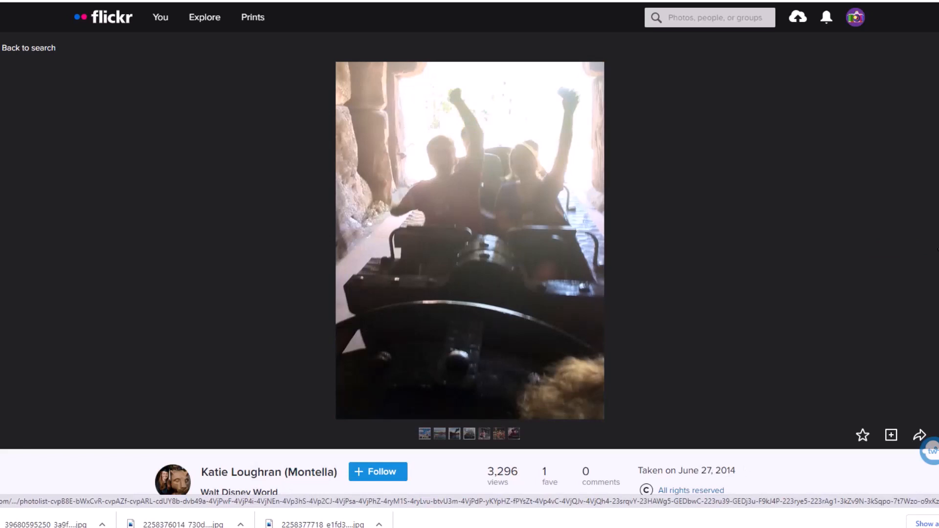
pyautogui.click(937, 250)
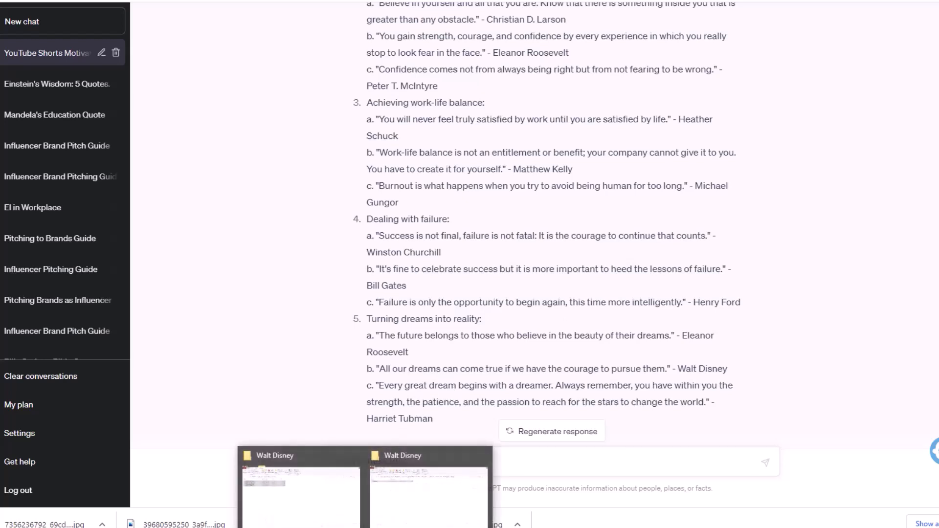
# - View the Walt Disney folder under YouTube Shorts in File Explorer, and return to the ChatGPT quote list
pyautogui.click(429, 501)
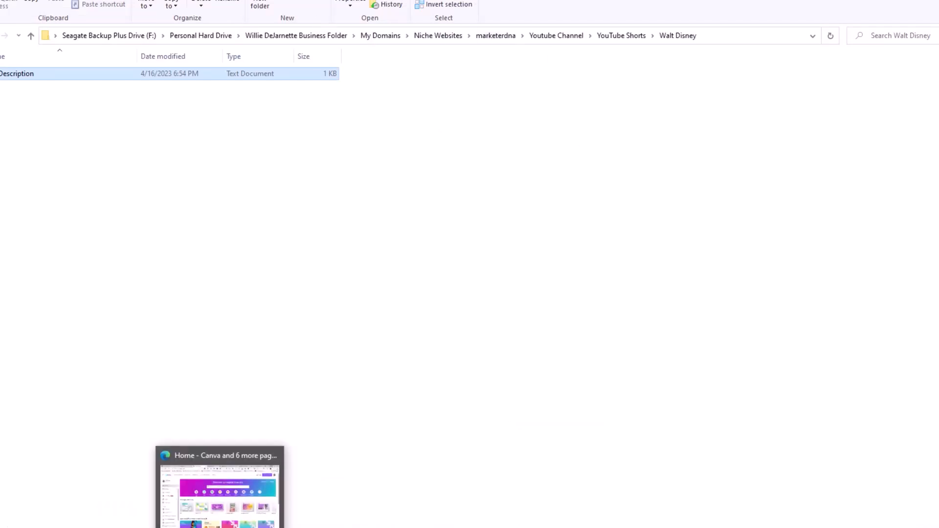
pyautogui.click(510, 527)
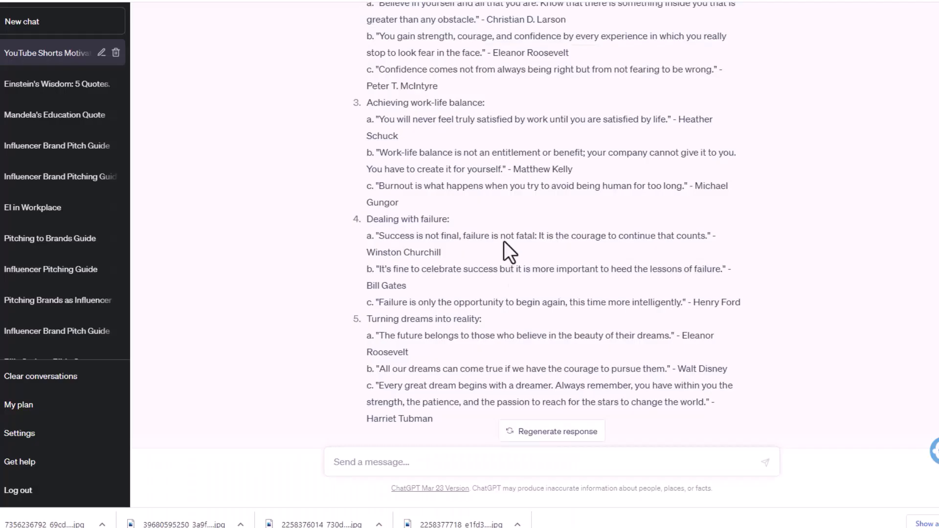
# - Open the Obama on Perseverance conversation from the chat history
pyautogui.scroll(7, 504, 242)
pyautogui.scroll(5, 69, 90)
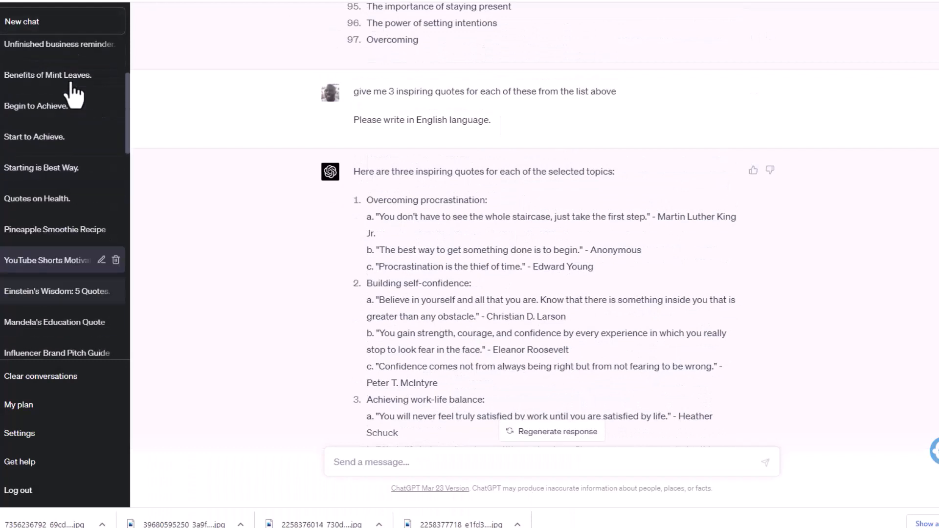
pyautogui.scroll(2, 81, 92)
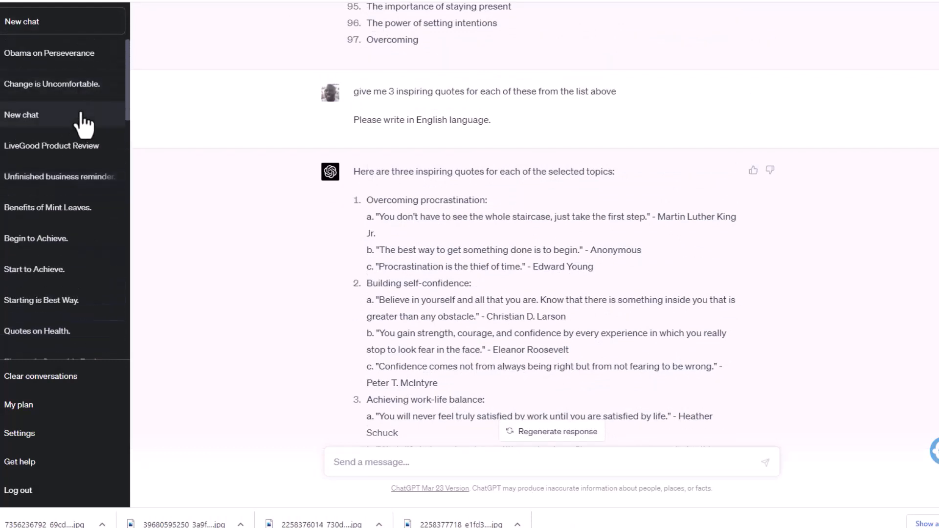
pyautogui.click(62, 54)
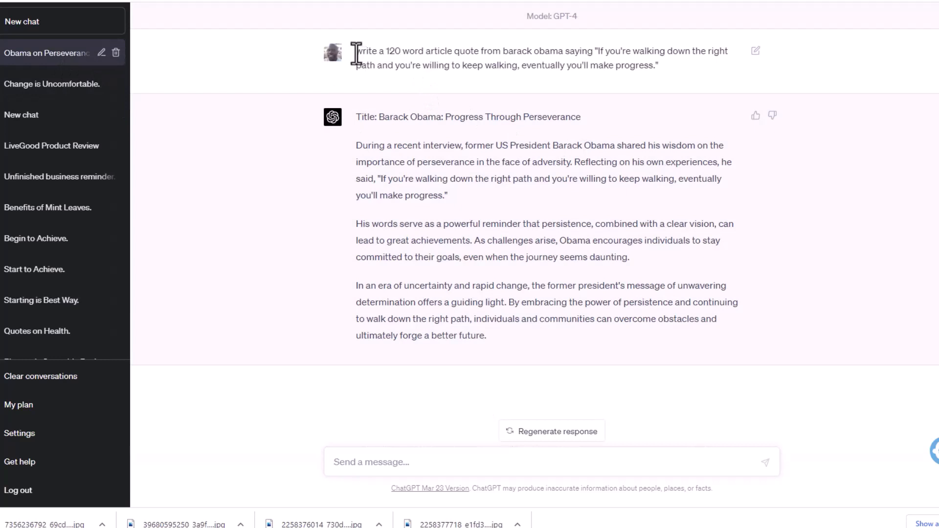
# - Copy the 120 word article prompt quoting Barack Obama and paste it into the message box of a new chat
pyautogui.moveTo(357, 54); pyautogui.dragTo(687, 66)
pyautogui.hotkey('ctrl', 'c')
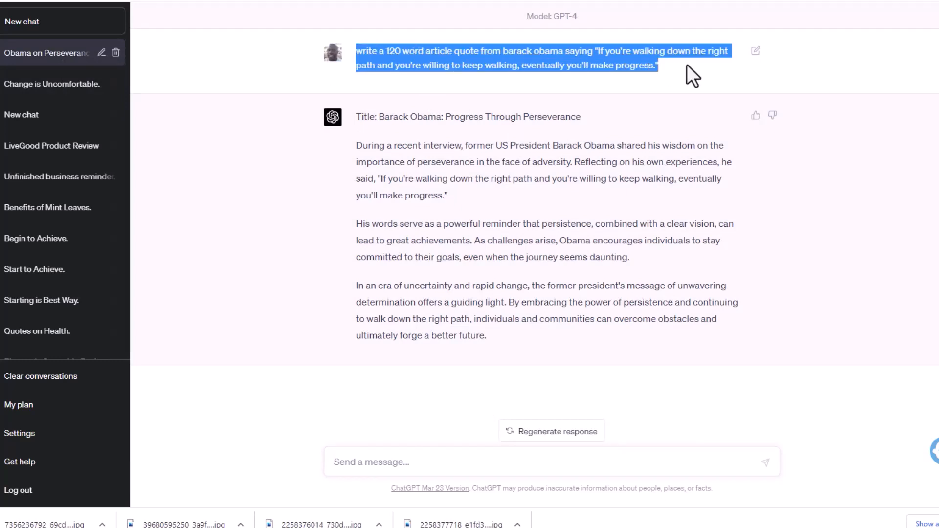
pyautogui.rightClick(529, 67)
pyautogui.click(533, 70)
pyautogui.click(35, 26)
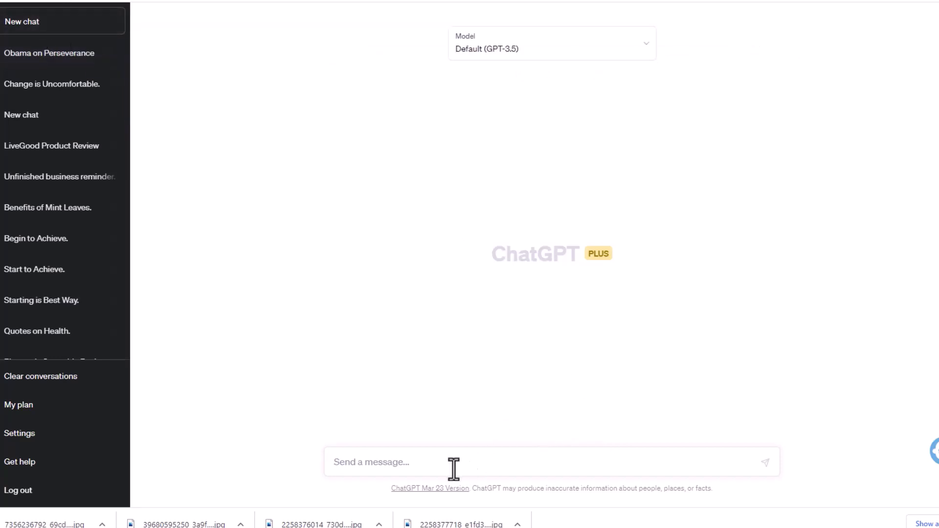
pyautogui.hotkey('ctrl', 'v')
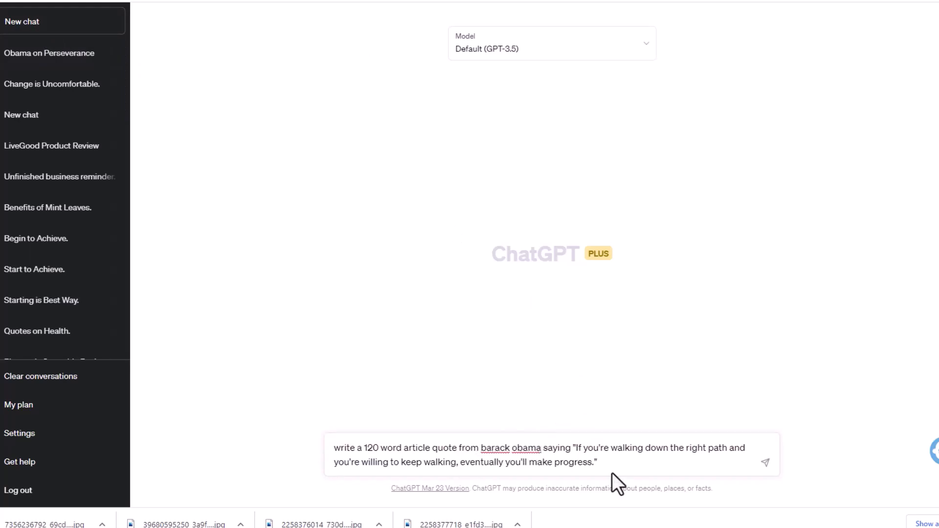
# - Replace the name barack obama in the prompt with Walt Disney
pyautogui.press('BackSpace')
pyautogui.press('BackSpace')
pyautogui.press('BackSpace')
pyautogui.press('BackSpace')
pyautogui.press('BackSpace')
pyautogui.press('BackSpace')
pyautogui.press('BackSpace')
pyautogui.press('BackSpace')
pyautogui.press('BackSpace')
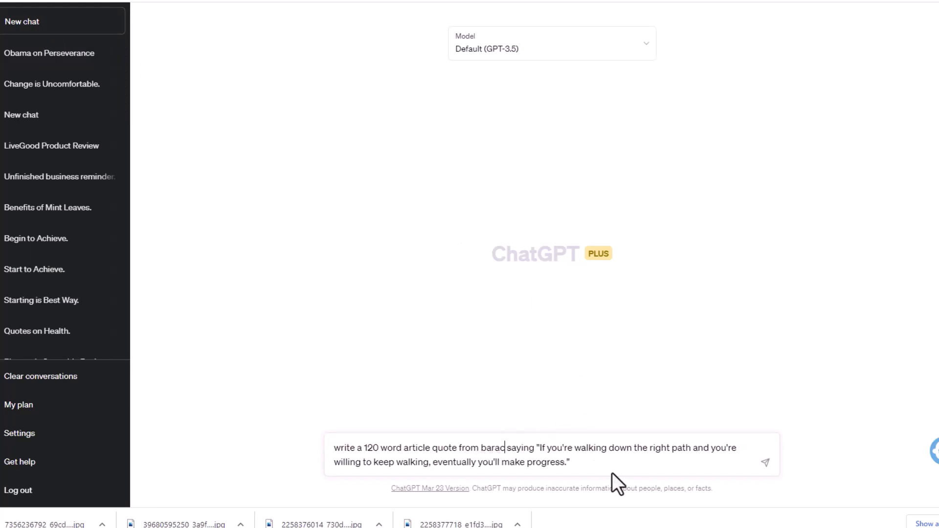
pyautogui.press('BackSpace')
pyautogui.press('BackSpace')
pyautogui.press('BackSpace')
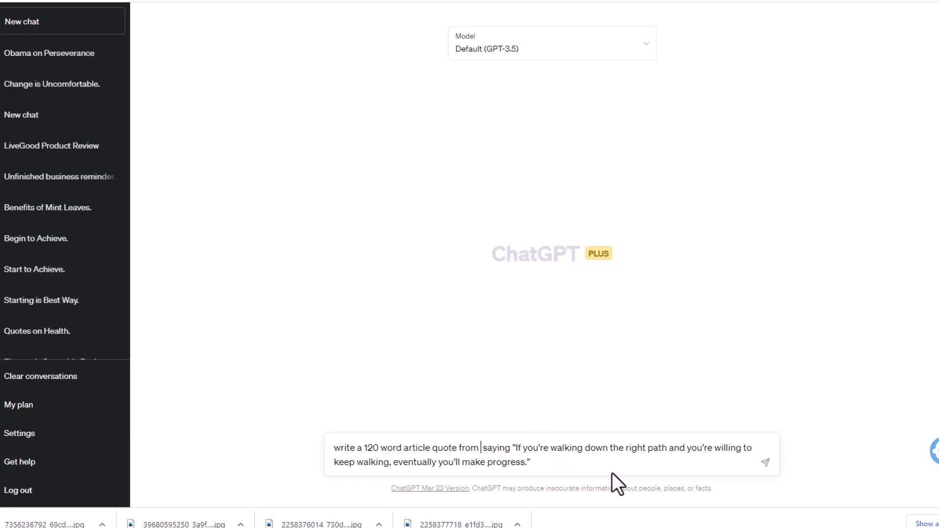
pyautogui.write('Wal')
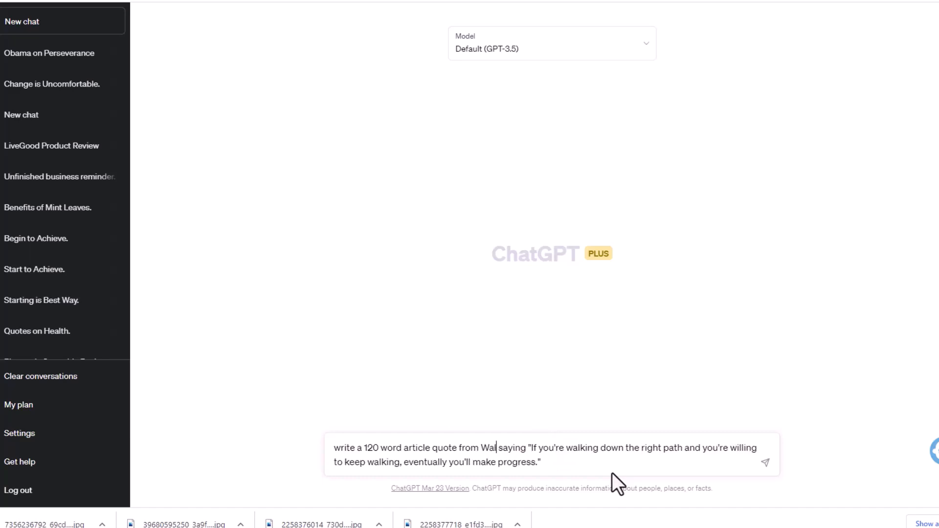
pyautogui.write('t Disne')
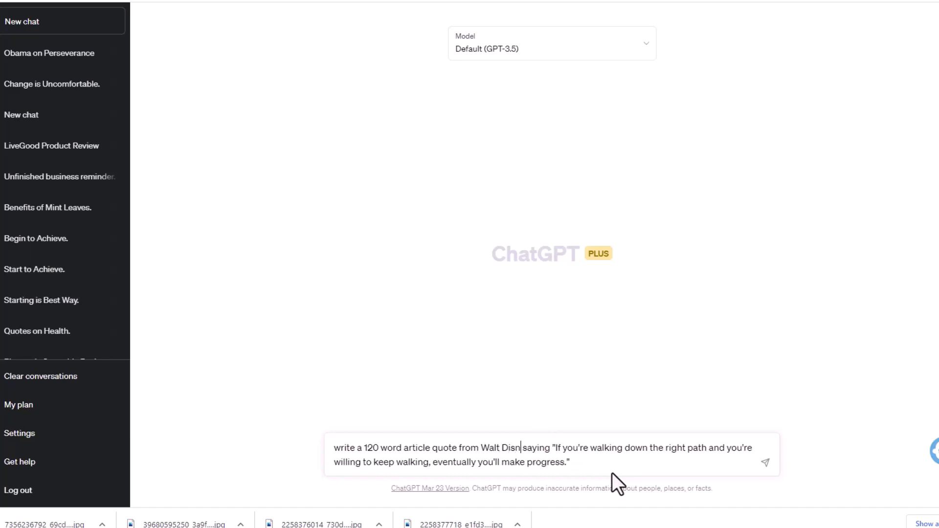
pyautogui.write('y')
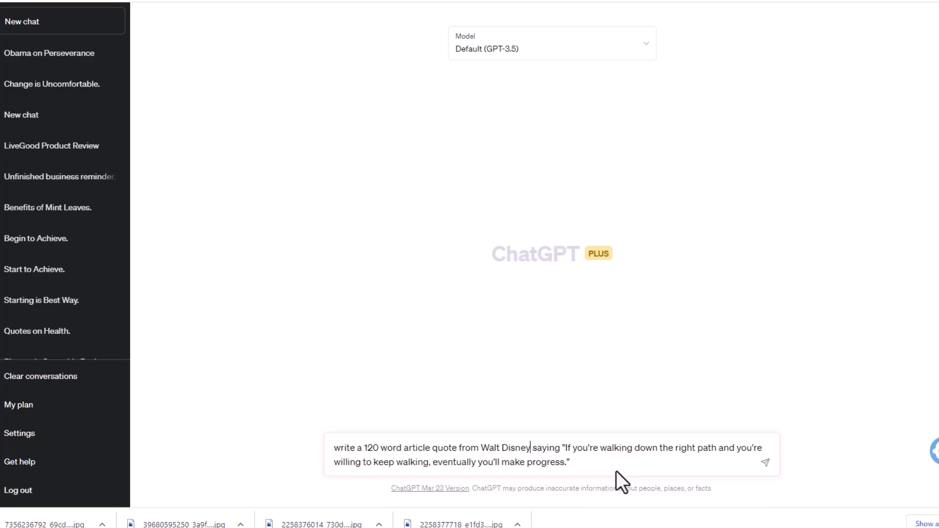
# - Copy the quote "All our dreams can come true if we have the courage to pursue them" from the Walt Disney folder's Description text file
pyautogui.moveTo(455, 523)
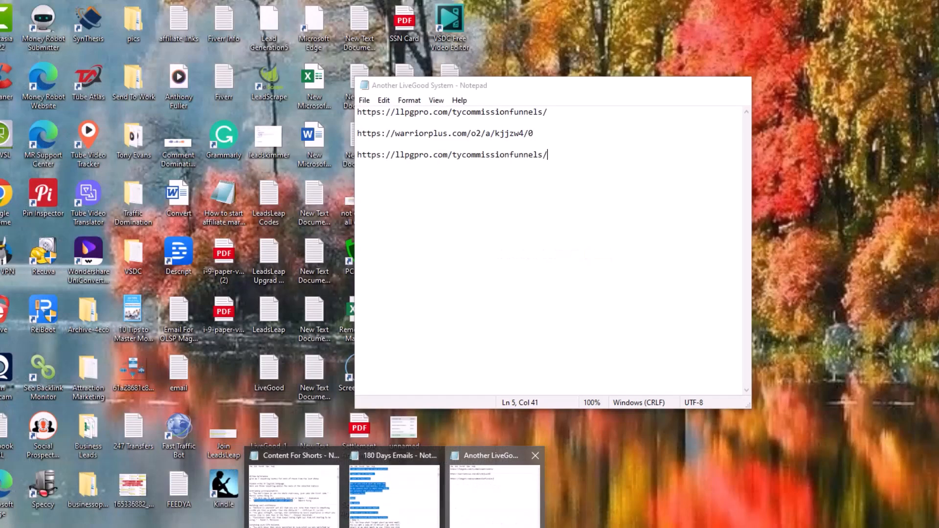
pyautogui.click(394, 494)
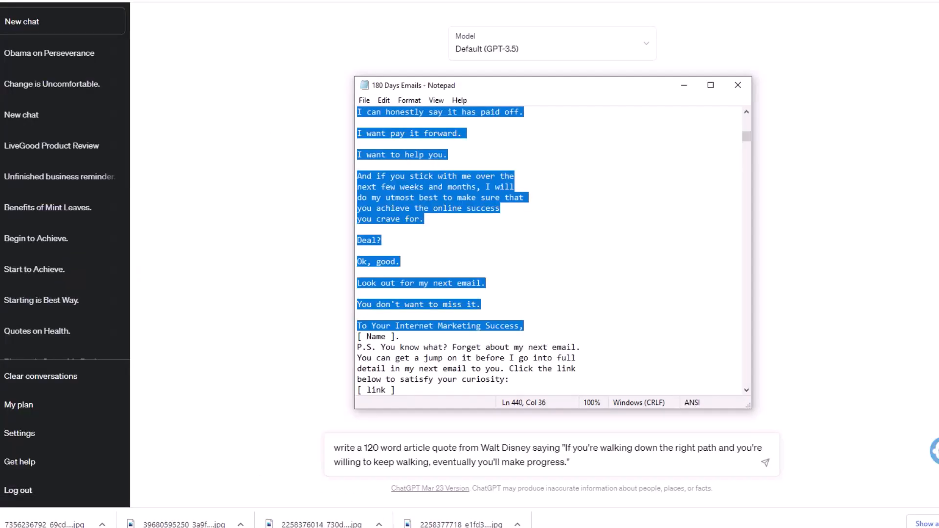
pyautogui.moveTo(362, 526)
pyautogui.click(412, 511)
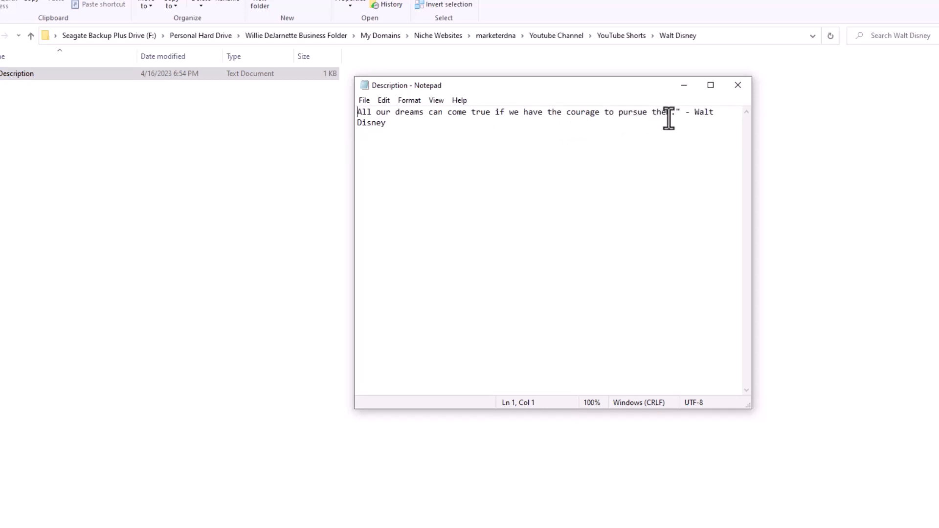
pyautogui.moveTo(671, 113); pyautogui.dragTo(342, 105)
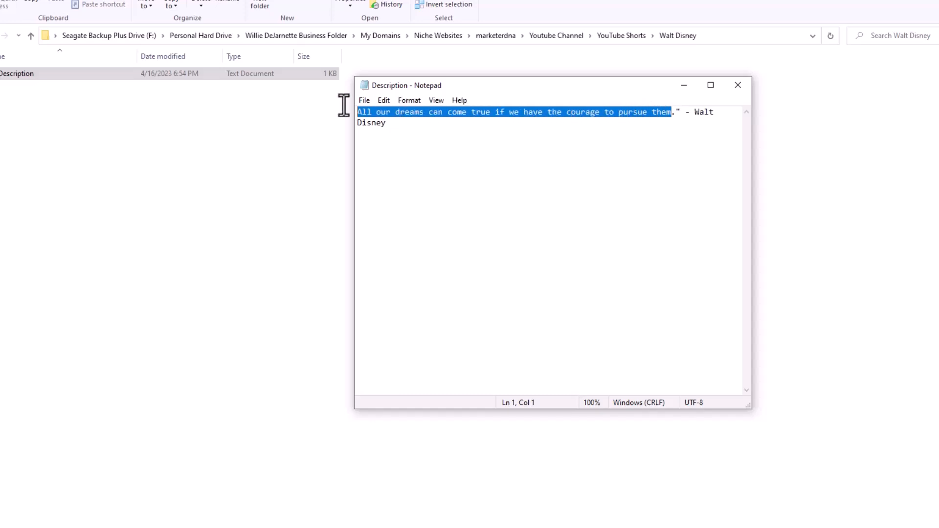
pyautogui.rightClick(428, 117)
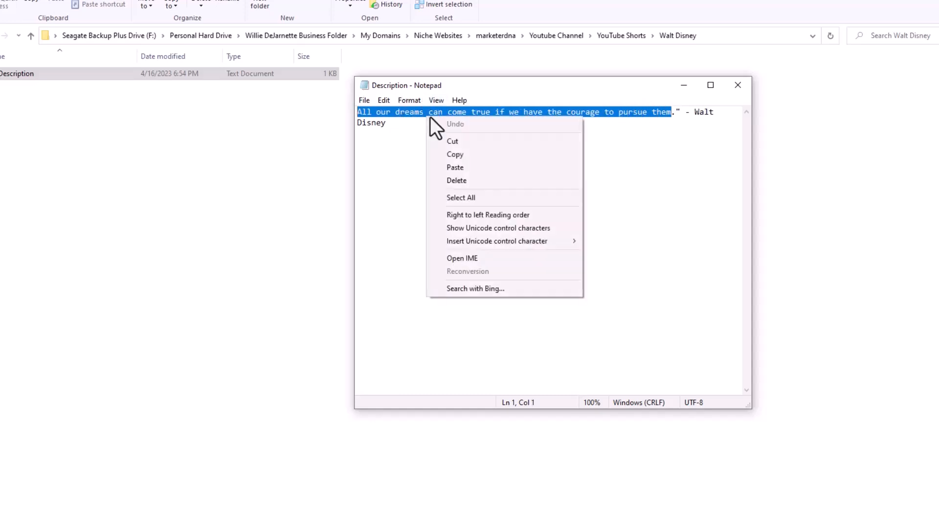
pyautogui.click(444, 155)
# - Return to ChatGPT and replace the walking-path quote in the prompt with the copied quote about dreams and courage
pyautogui.hotkey('alt', 'Tab')
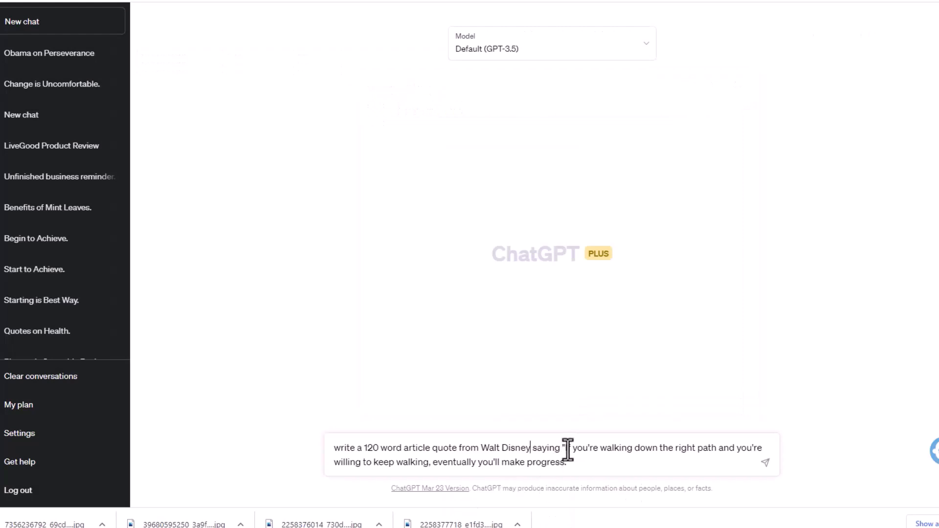
pyautogui.moveTo(566, 448); pyautogui.dragTo(567, 463)
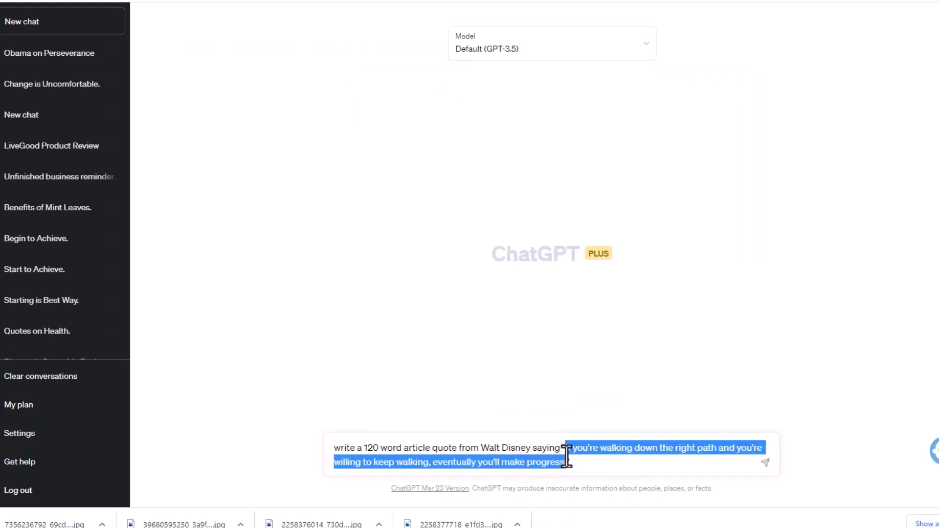
pyautogui.hotkey('ctrl', 'v')
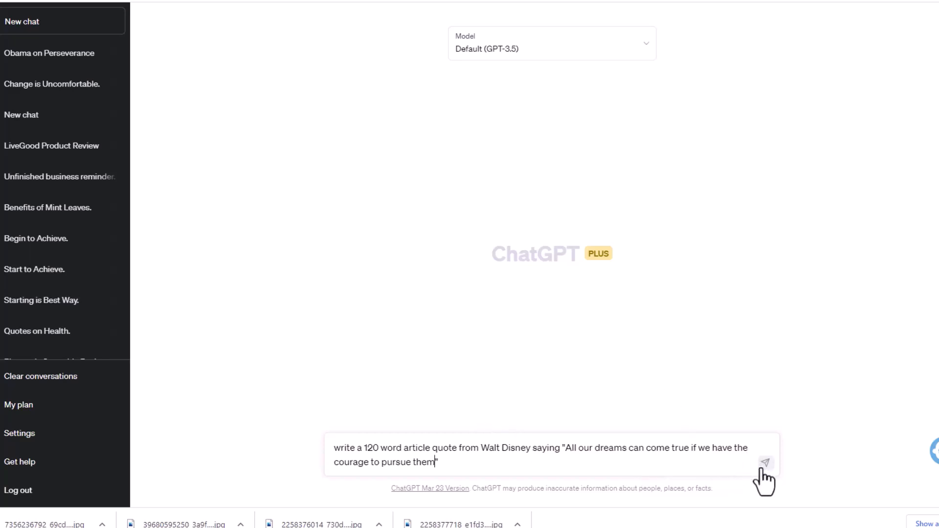
# - Choose the GPT-4 model for the chat and submit the Walt Disney article prompt
pyautogui.click(648, 43)
pyautogui.click(465, 129)
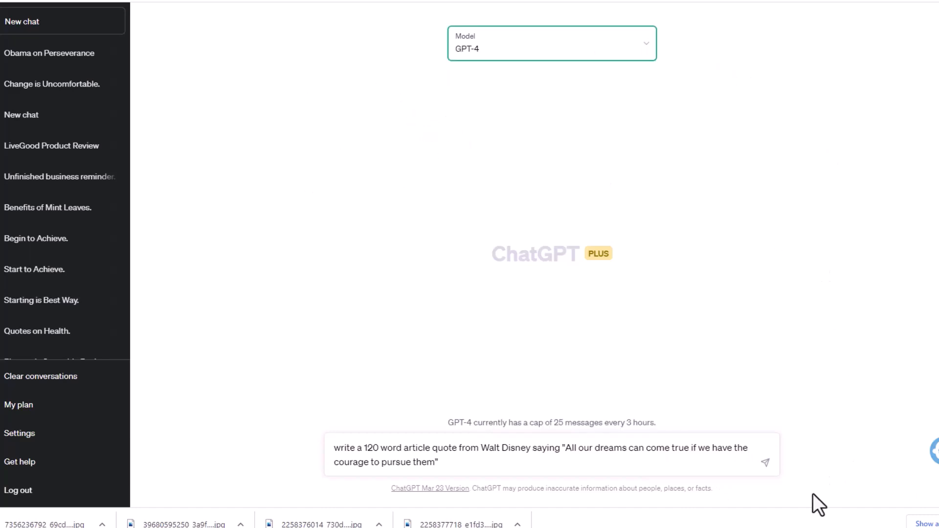
pyautogui.click(766, 462)
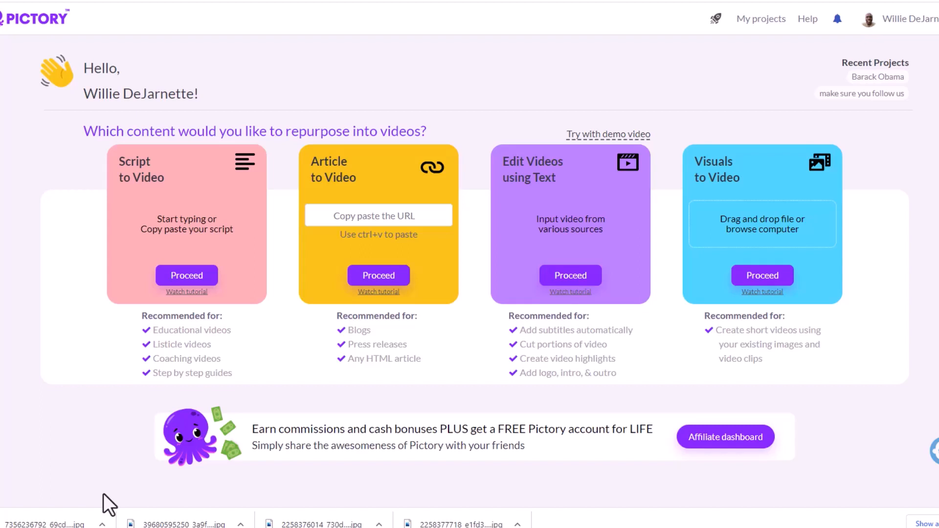
# - Start a Script to Video project in Pictory, and return to the generated Walt Disney article in ChatGPT
pyautogui.click(186, 275)
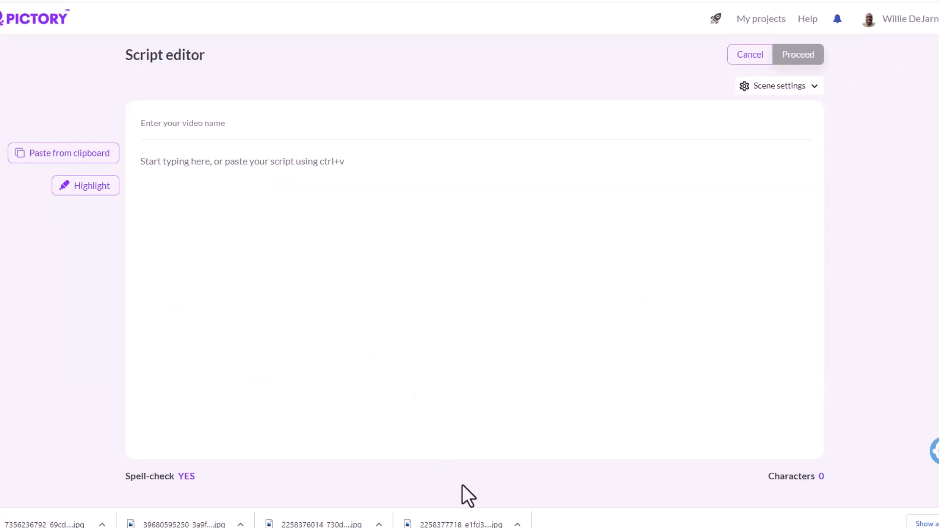
pyautogui.moveTo(511, 527)
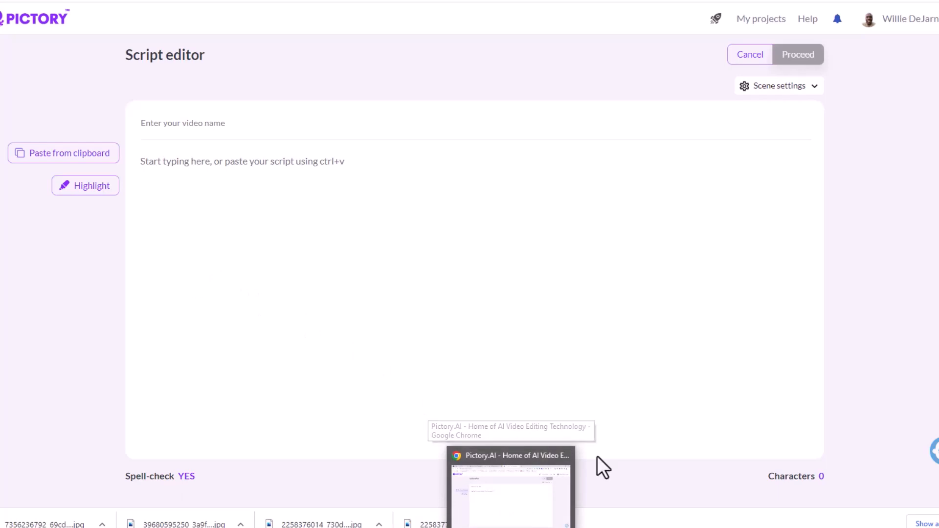
pyautogui.hotkey('ctrl', 'Tab')
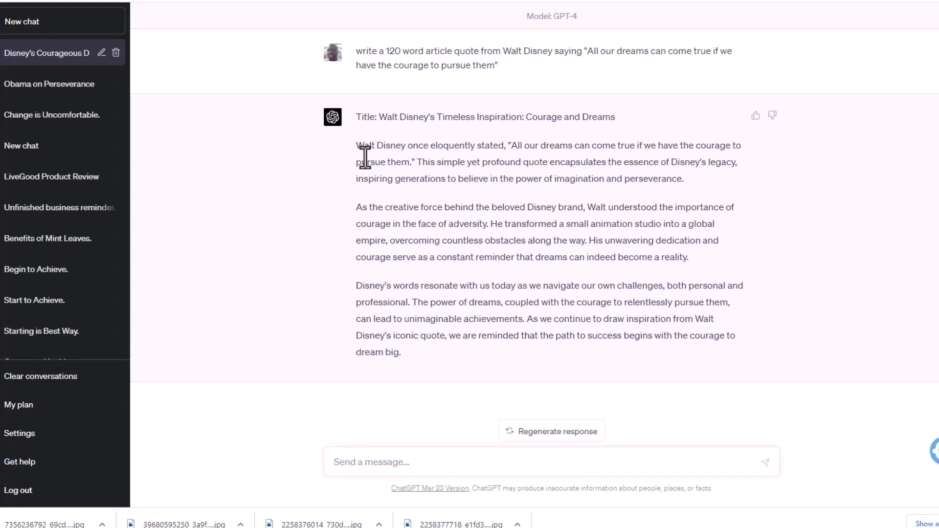
# - Copy the three article paragraphs without the title and paste them into the script area of Pictory's script editor
pyautogui.moveTo(357, 146); pyautogui.dragTo(465, 368)
pyautogui.rightClick(461, 205)
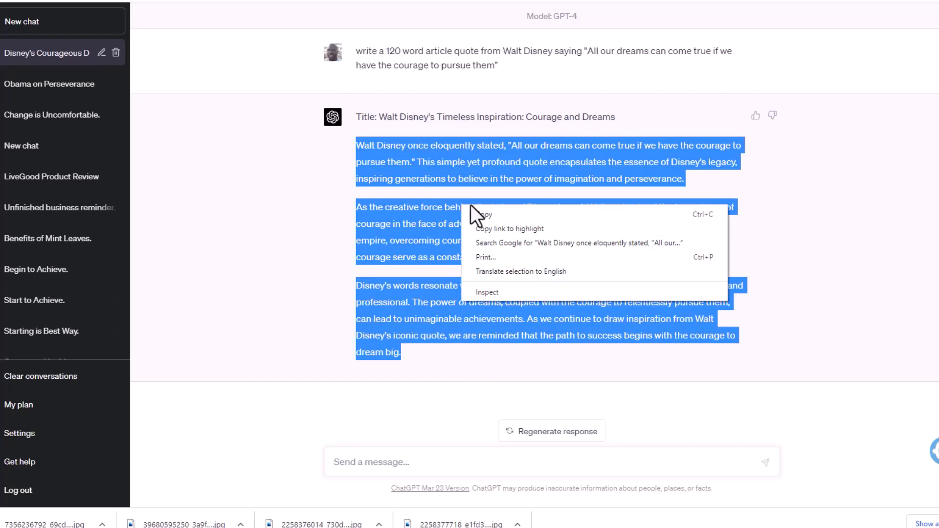
pyautogui.click(480, 214)
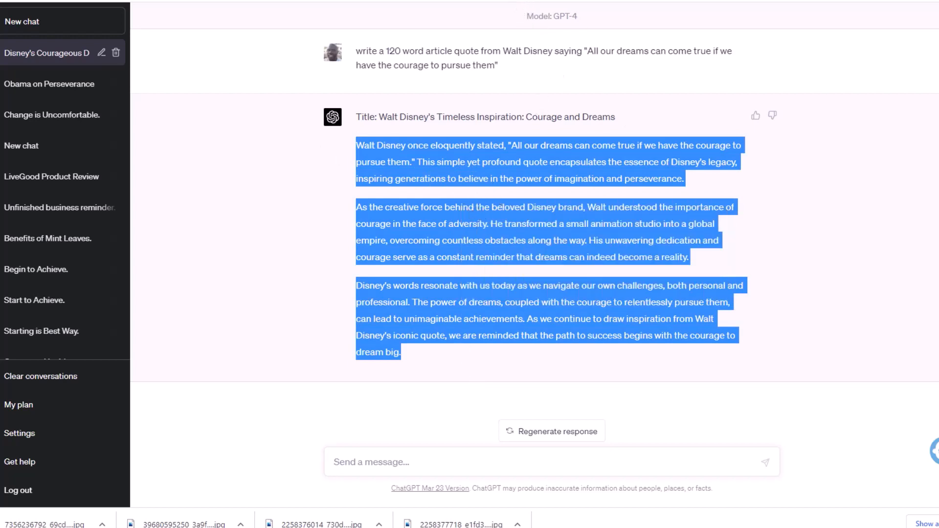
pyautogui.hotkey('ctrl', 'Tab')
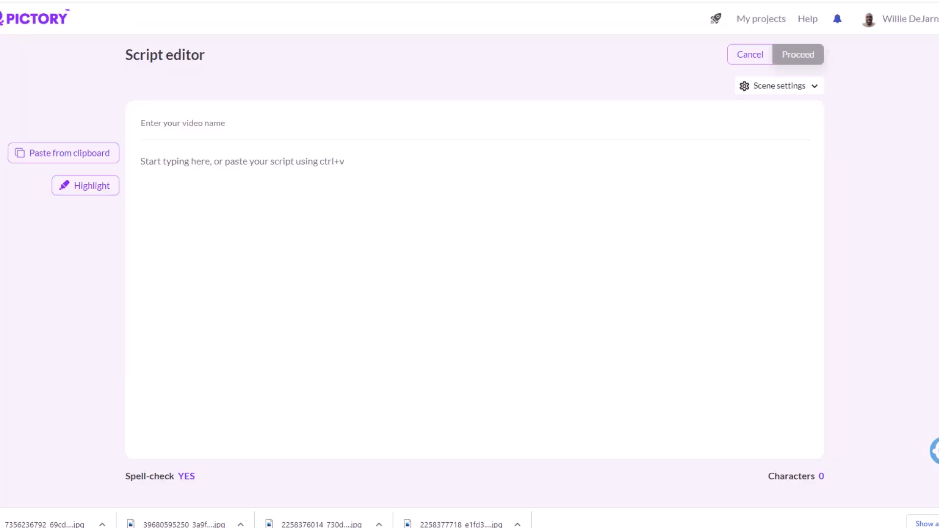
pyautogui.click(332, 160)
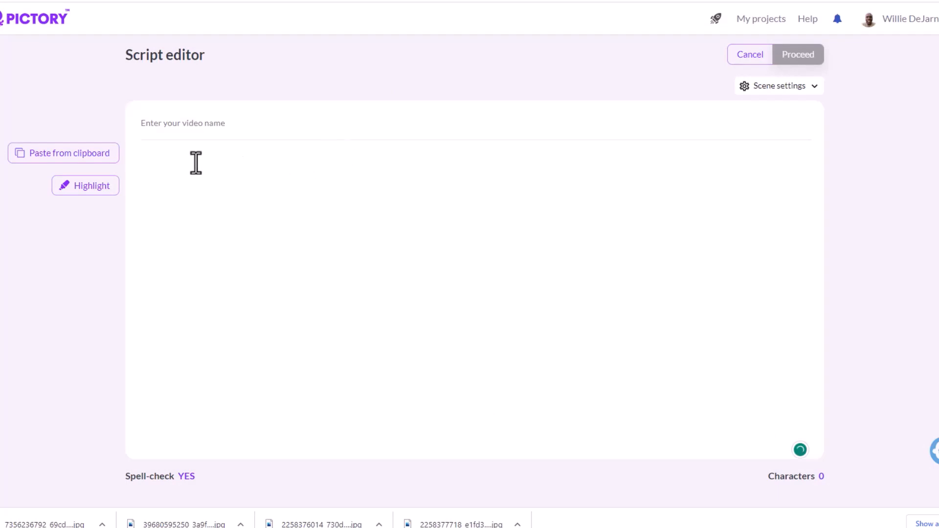
pyautogui.hotkey('ctrl', 'v')
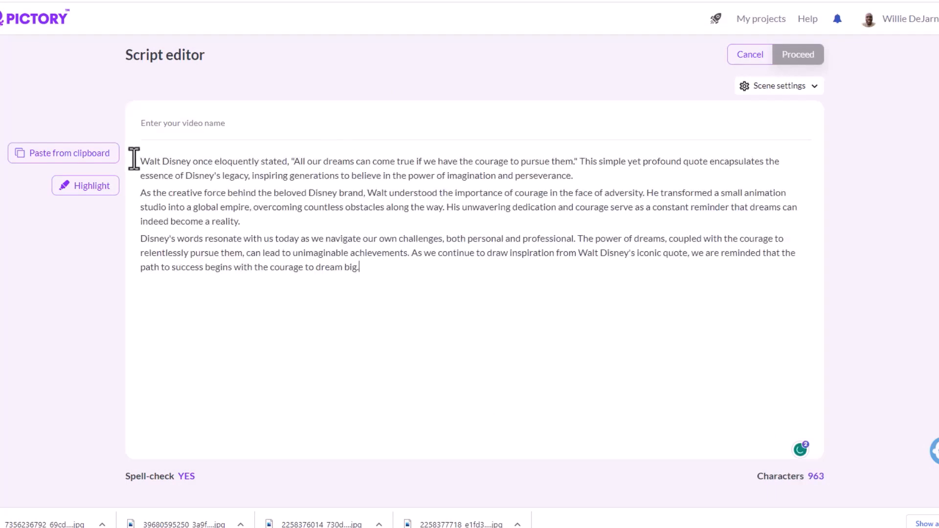
# - Name the video Walt Disney, using the name copied from the start of the script
pyautogui.moveTo(190, 161)
pyautogui.mouseDown()
pyautogui.moveTo(142, 161)
pyautogui.moveTo(191, 161)
pyautogui.mouseUp()
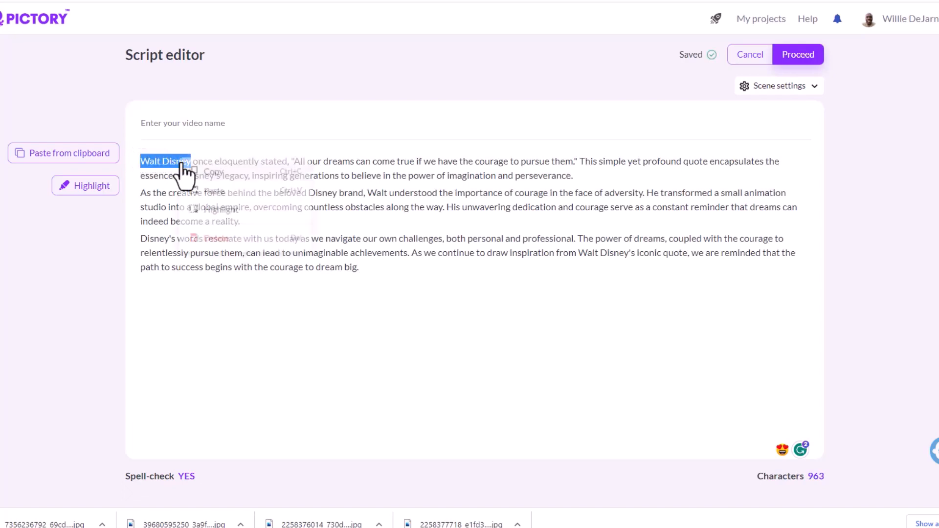
pyautogui.rightClick(181, 162)
pyautogui.click(217, 123)
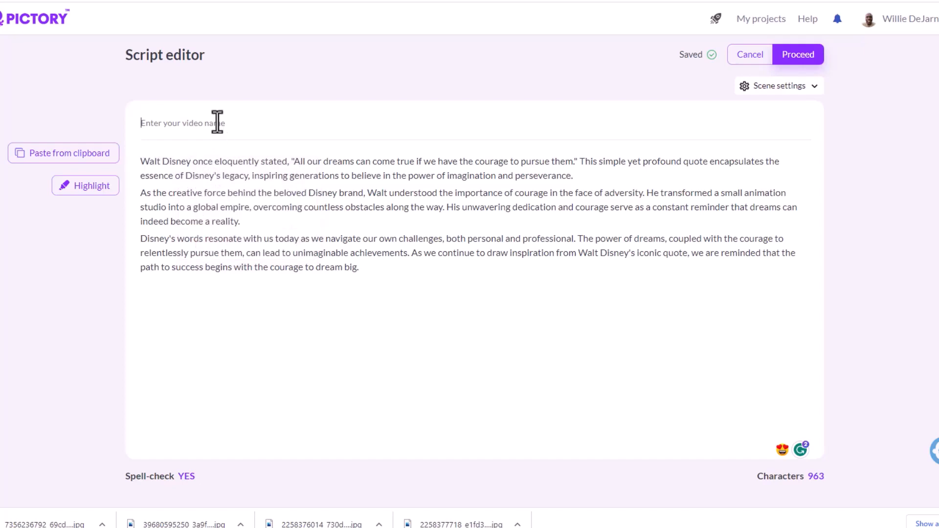
pyautogui.hotkey('ctrl', 'v')
# - Split the script's first two paragraphs into one line per sentence, with an extra line break after "Disney's legacy,"
pyautogui.click(580, 161)
pyautogui.press('Return')
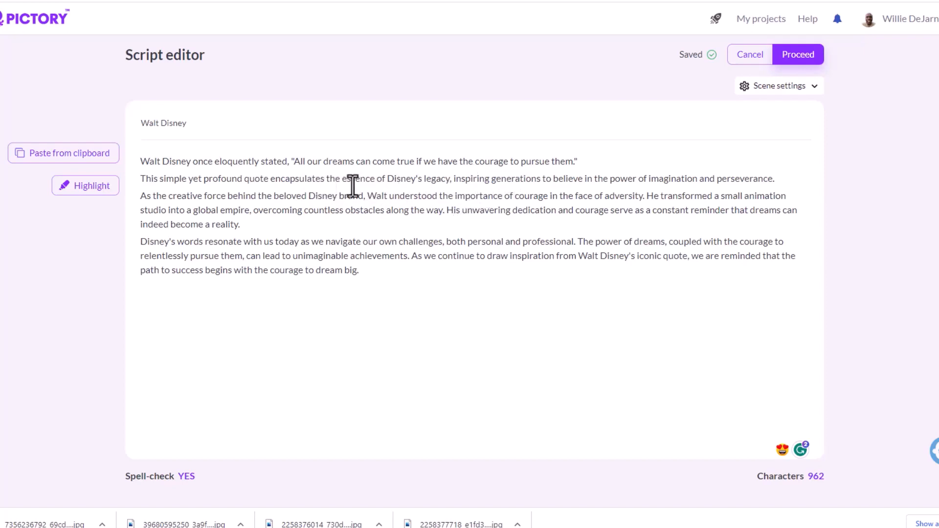
pyautogui.click(453, 179)
pyautogui.press('Return')
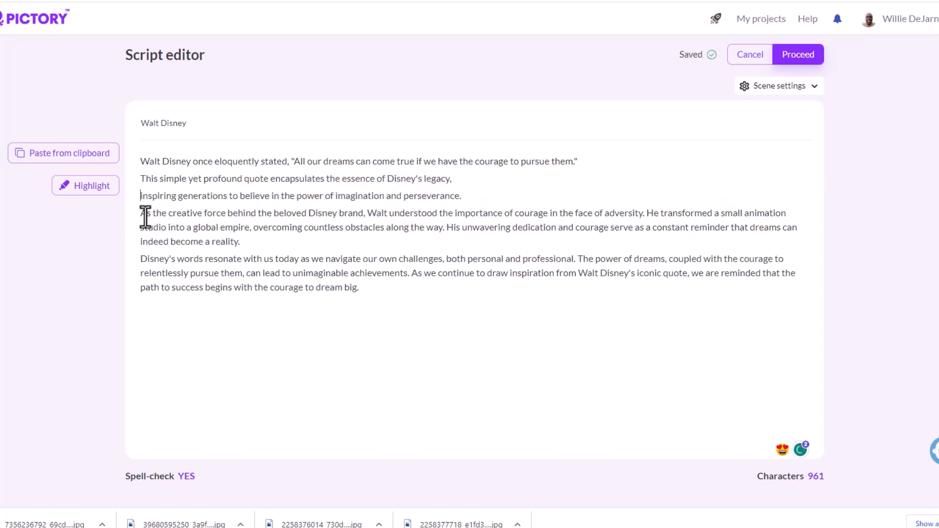
pyautogui.click(647, 213)
pyautogui.press('Return')
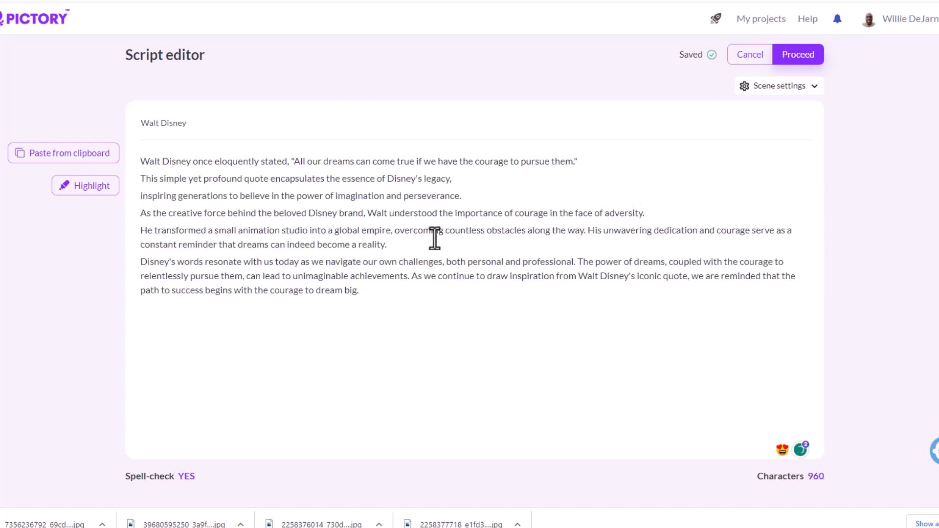
pyautogui.click(586, 229)
pyautogui.press('Return')
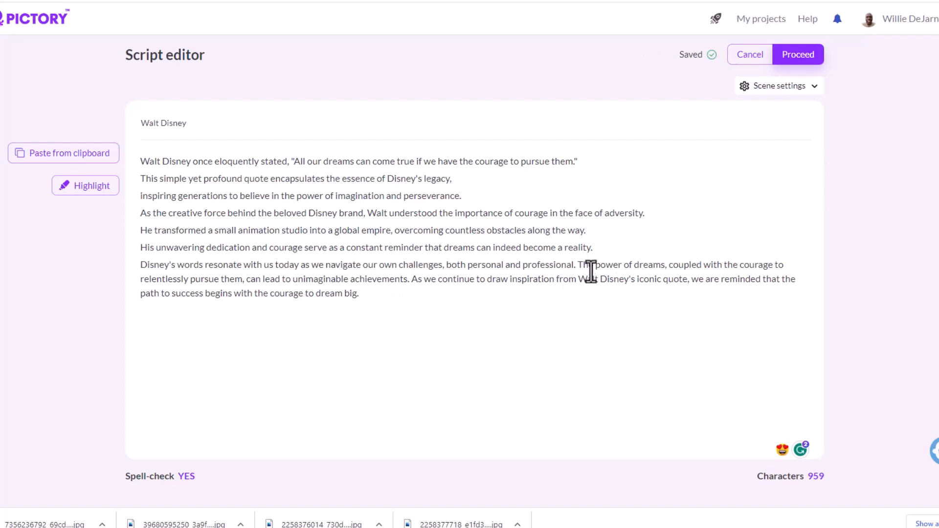
# - Split the script's third paragraph into one line per sentence, with an extra line break after "Walt Disney's iconic quote,"
pyautogui.press('Return')
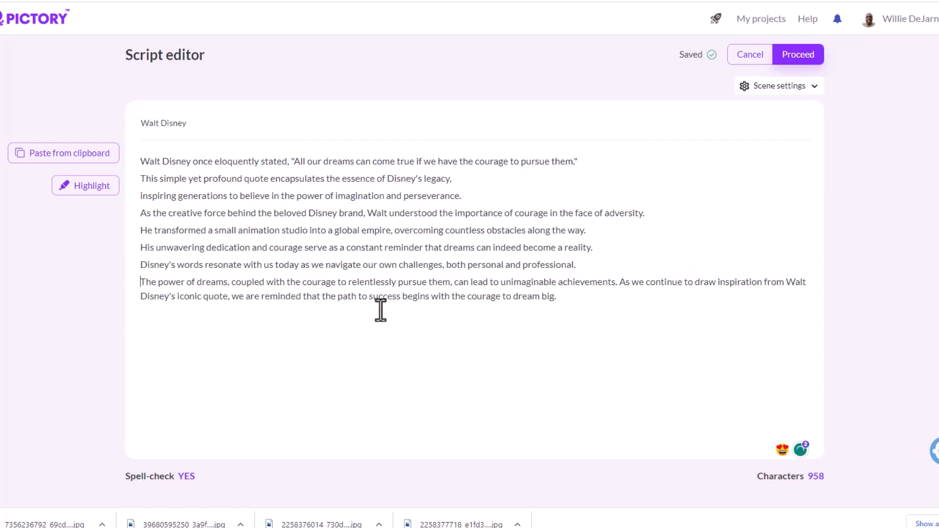
pyautogui.click(620, 286)
pyautogui.press('Return')
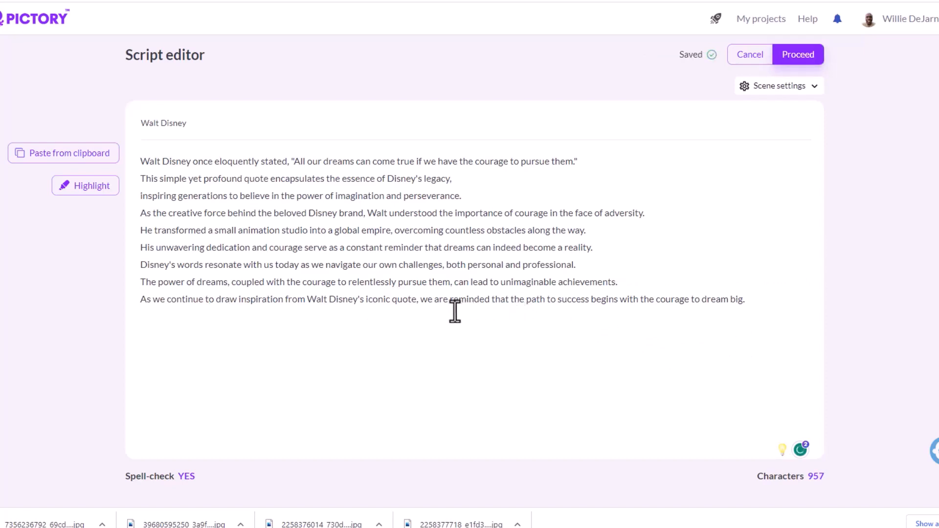
pyautogui.click(421, 300)
pyautogui.press('Return')
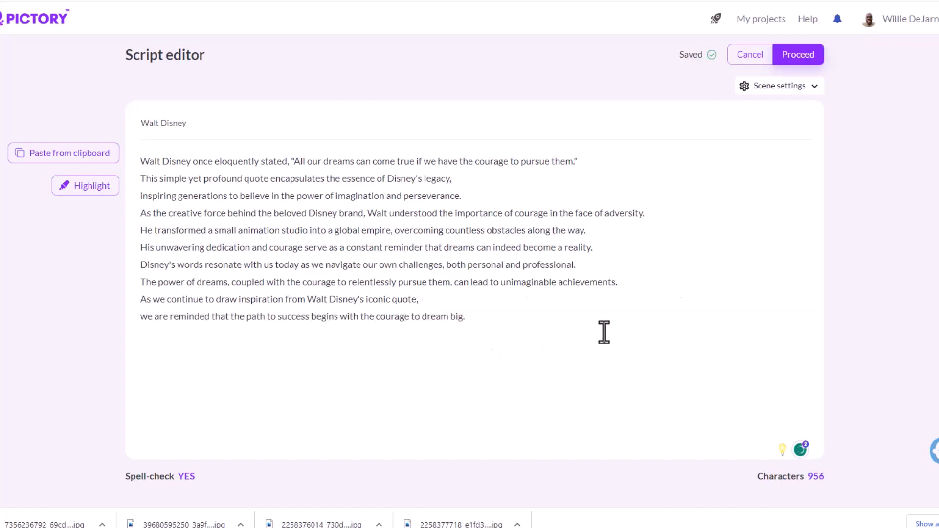
# - Proceed with the script, choose the Subtitle Yellow template in 9:16 aspect ratio, and dismiss the watermark notice in the storyboard
pyautogui.click(798, 55)
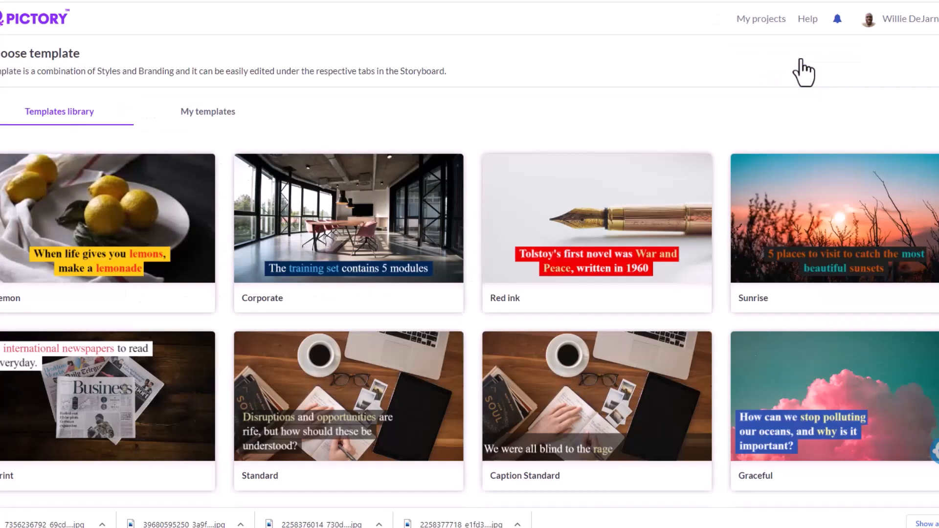
pyautogui.scroll(-4, 614, 198)
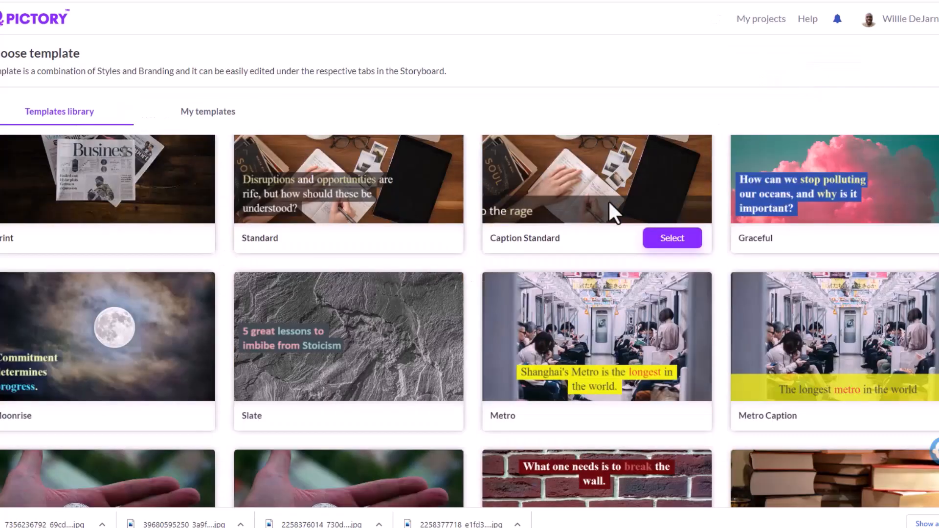
pyautogui.scroll(-1, 609, 202)
pyautogui.scroll(-9, 609, 203)
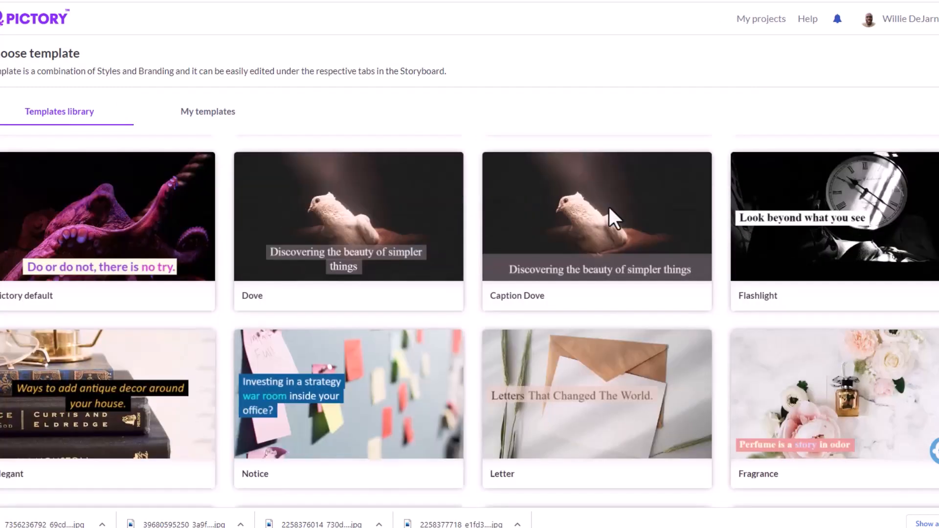
pyautogui.scroll(-6, 609, 207)
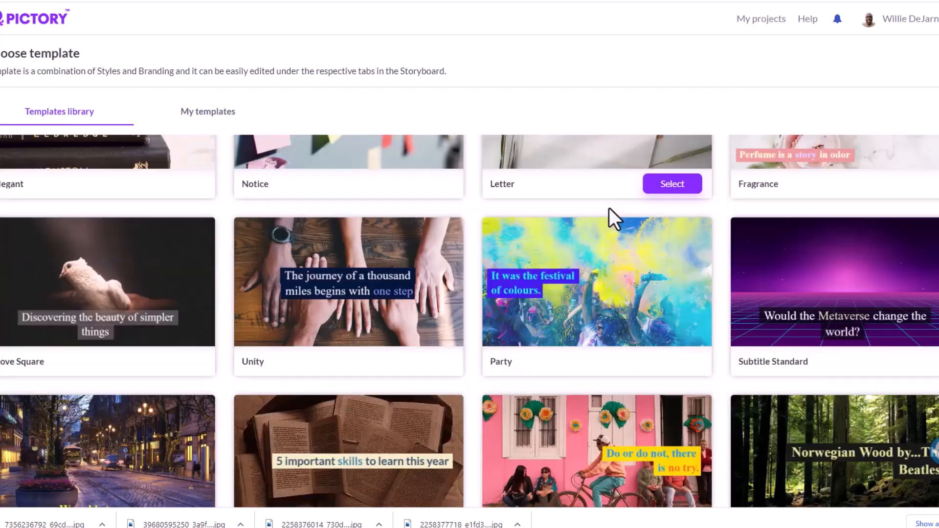
pyautogui.scroll(-5, 609, 208)
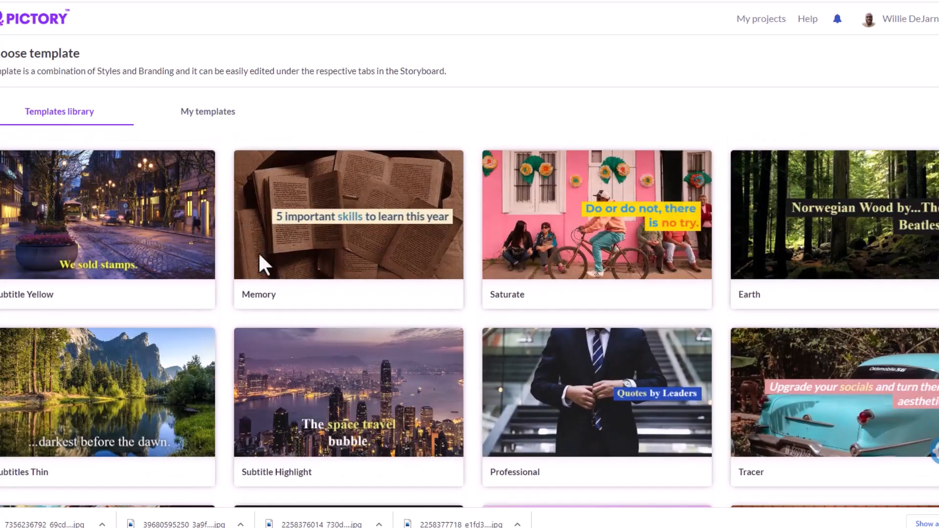
pyautogui.moveTo(94, 240)
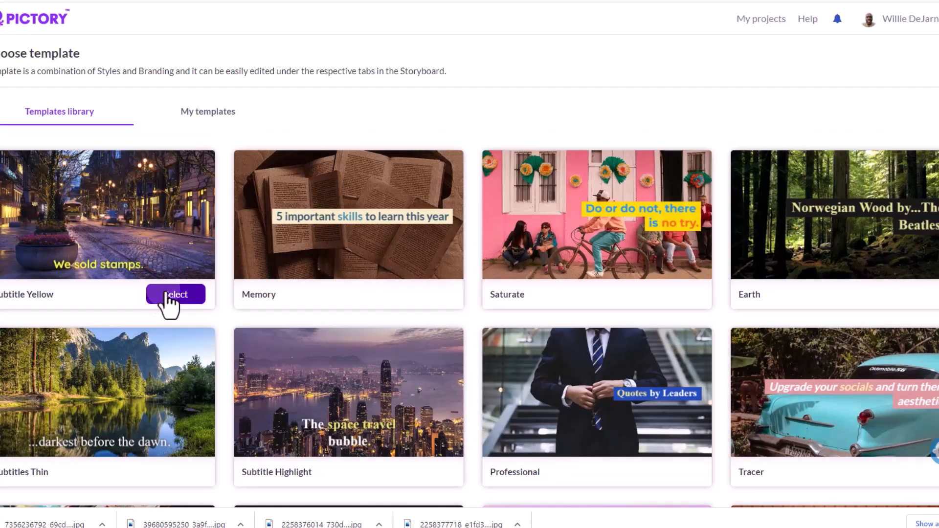
pyautogui.click(168, 299)
pyautogui.click(101, 234)
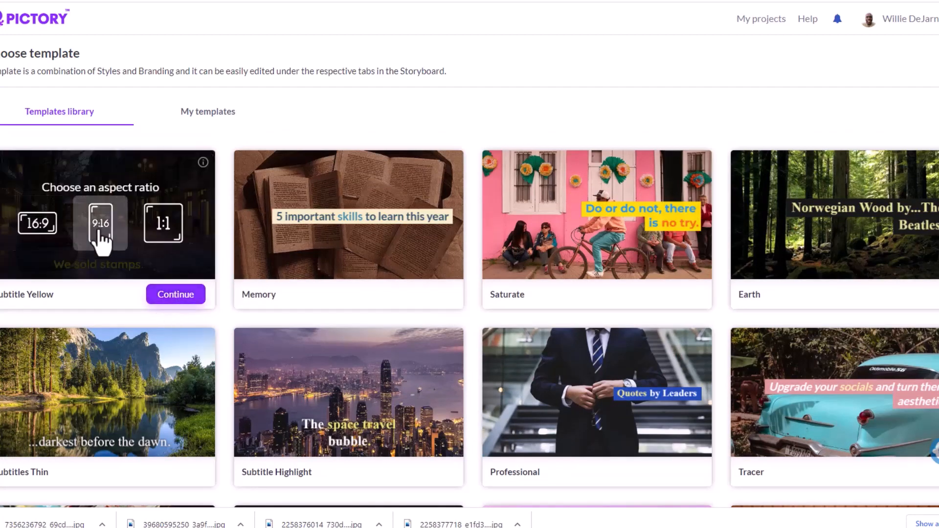
pyautogui.click(170, 299)
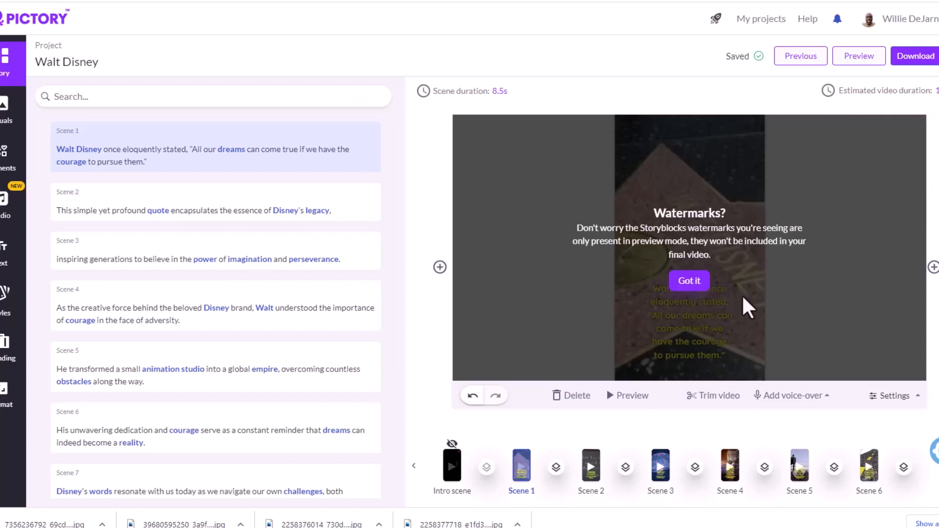
pyautogui.click(679, 284)
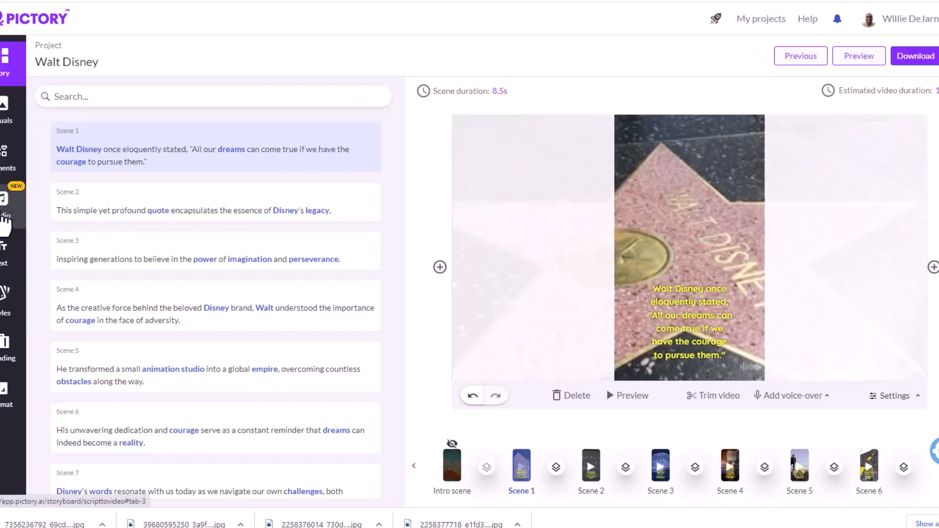
# - Remove the applied Brightside background music and apply the Matthew, male English (US) voice-over
pyautogui.click(5, 221)
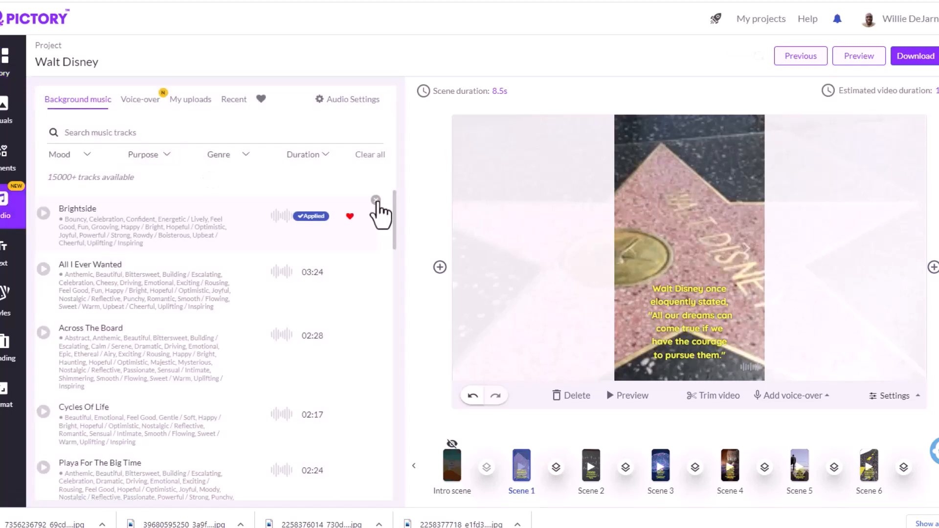
pyautogui.click(374, 200)
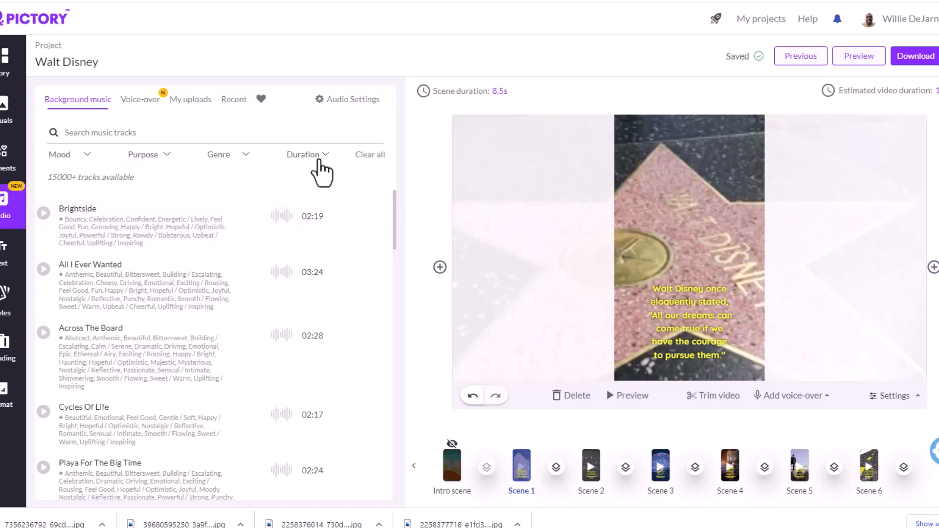
pyautogui.click(145, 99)
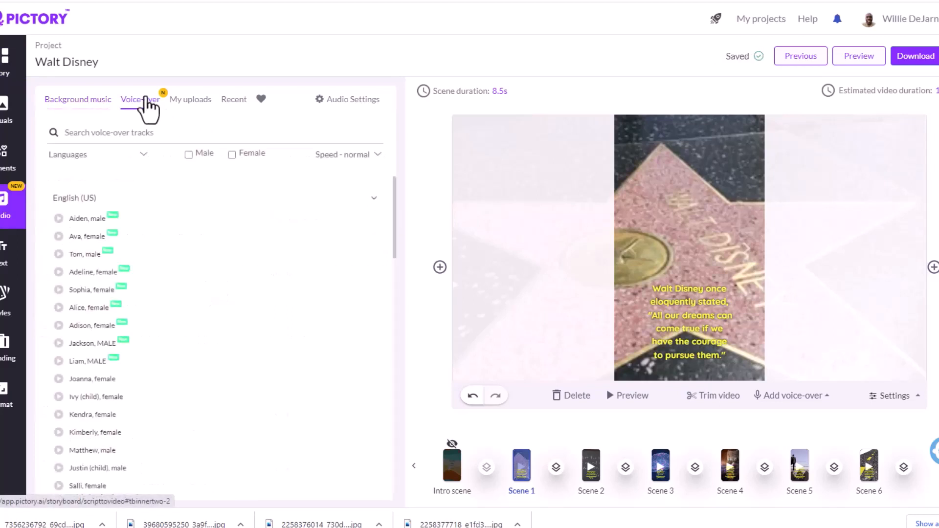
pyautogui.scroll(-1, 206, 313)
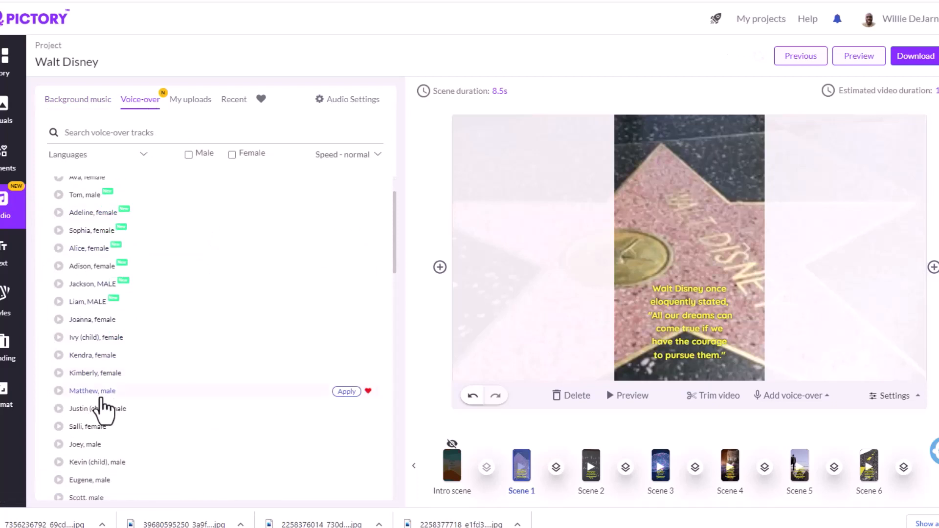
pyautogui.click(101, 396)
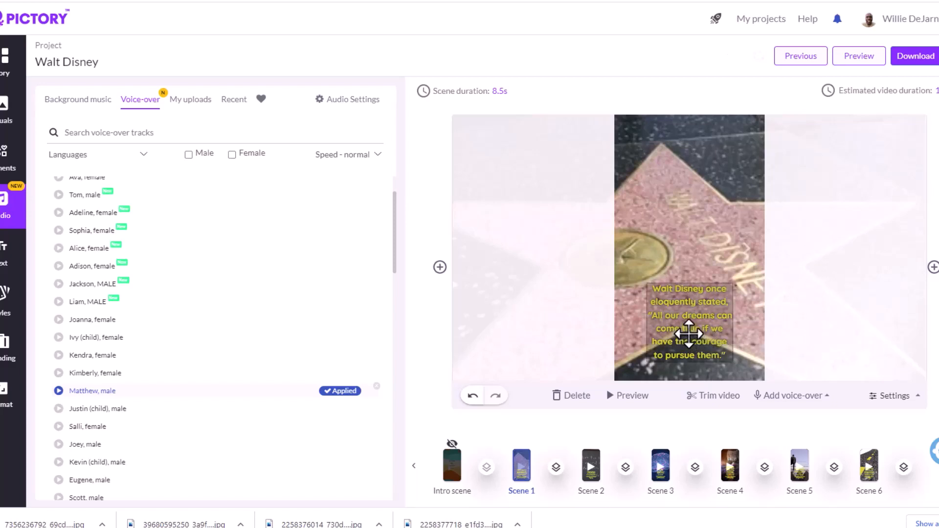
# - Set the Scene 1 caption's font size to 24 and apply it to all scenes
pyautogui.click(688, 334)
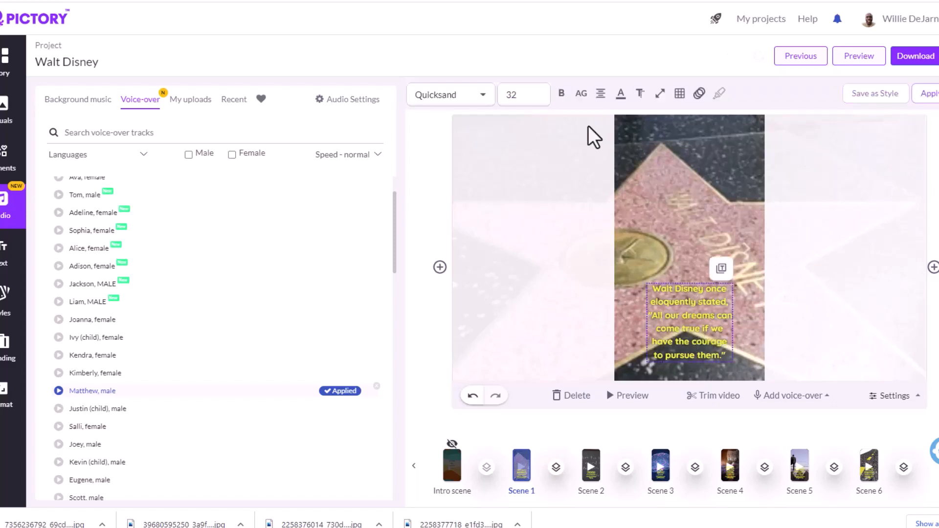
pyautogui.click(538, 98)
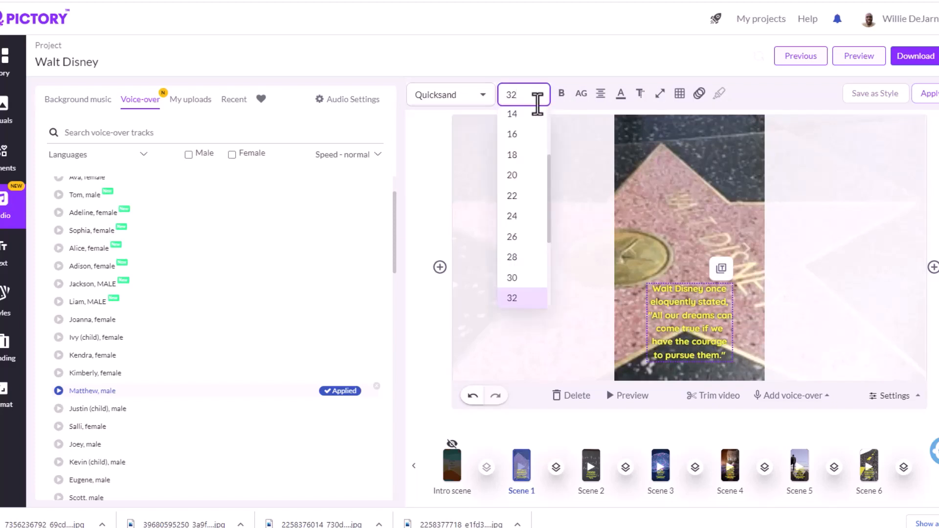
pyautogui.click(512, 216)
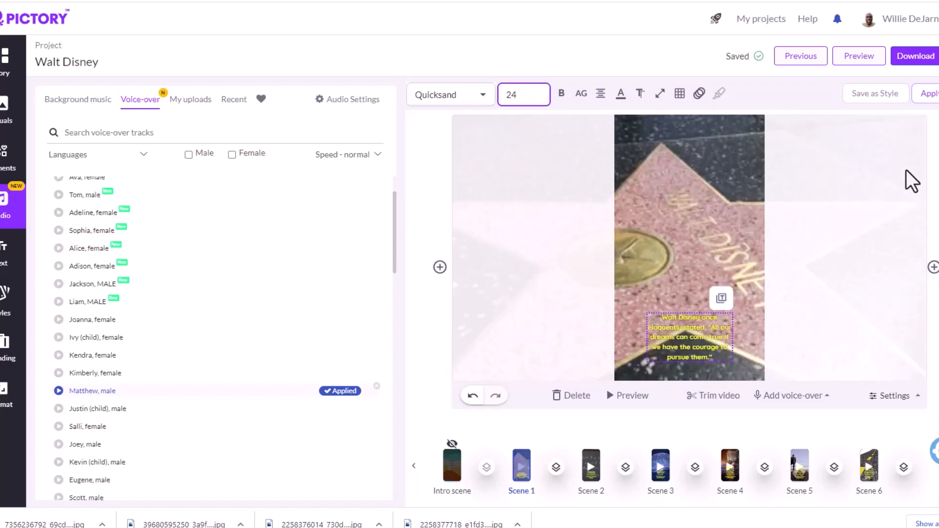
pyautogui.click(933, 101)
pyautogui.click(932, 98)
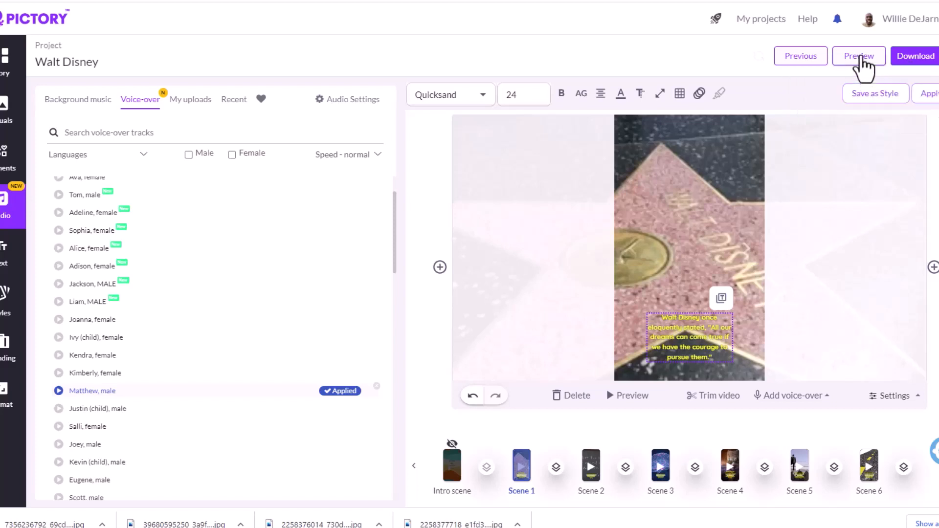
# - Generate a preview of the Walt Disney video and play its opening scenes
pyautogui.click(861, 57)
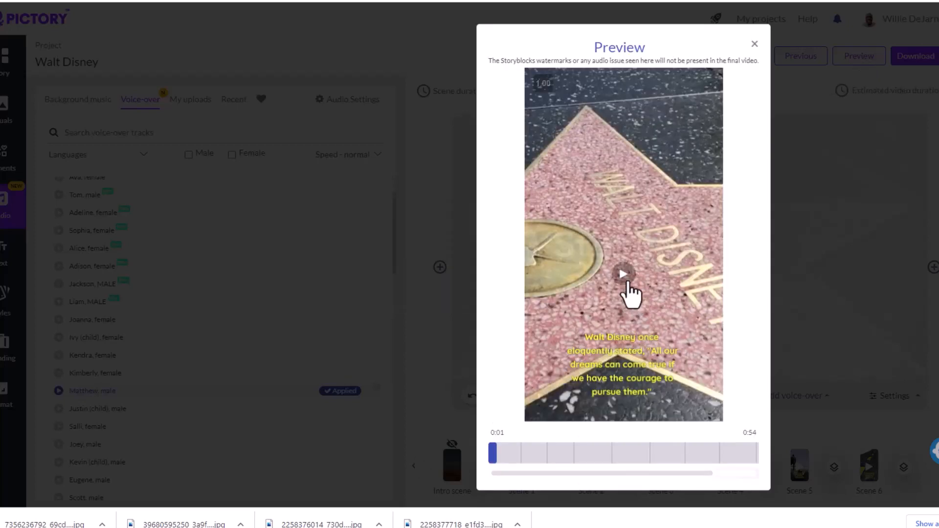
pyautogui.click(629, 285)
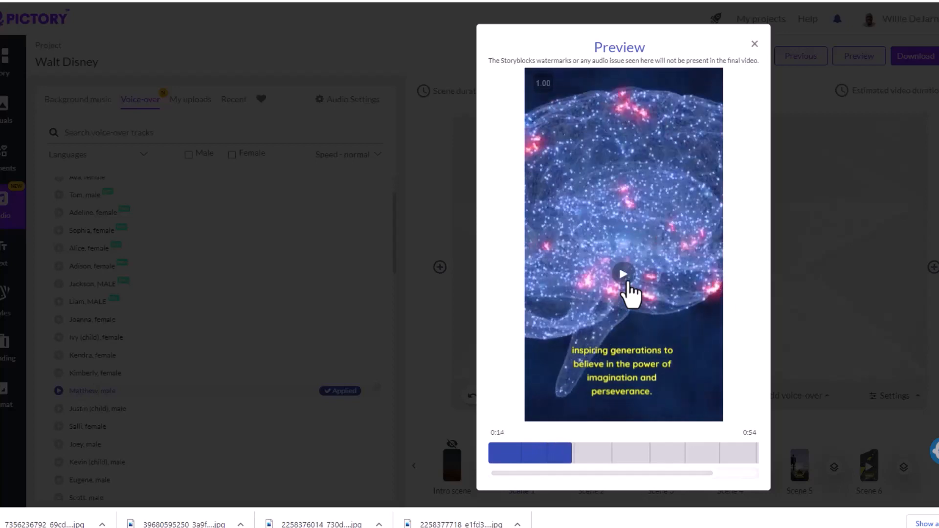
pyautogui.click(623, 300)
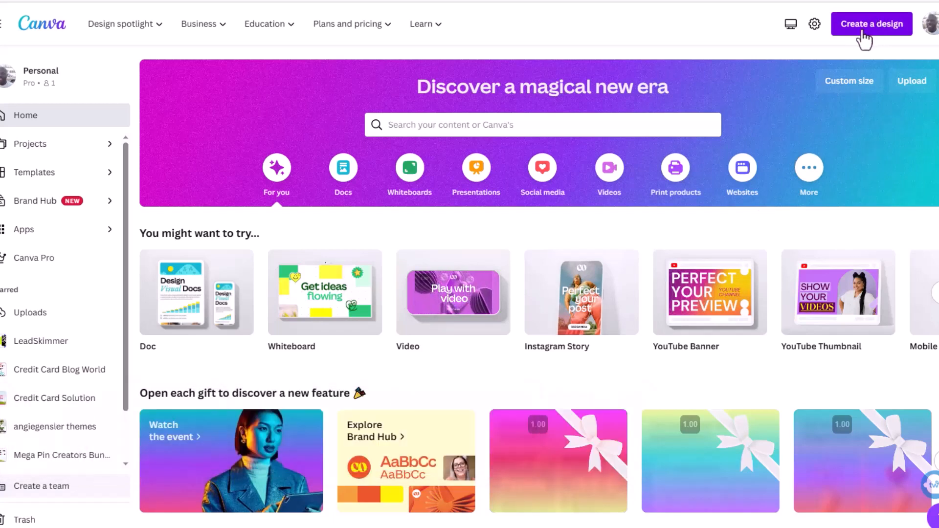
# - Create a new custom-size design of 1080 × 1920 px in Canva
pyautogui.click(864, 33)
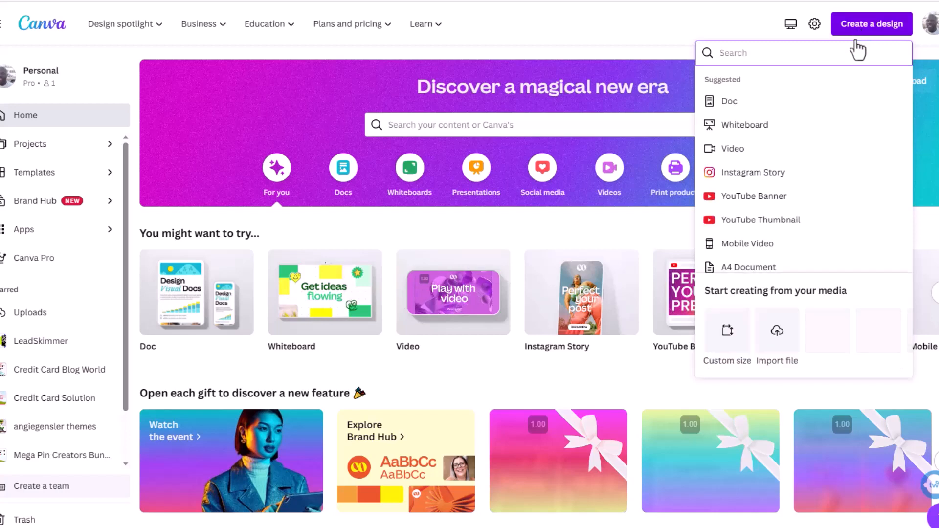
pyautogui.click(731, 334)
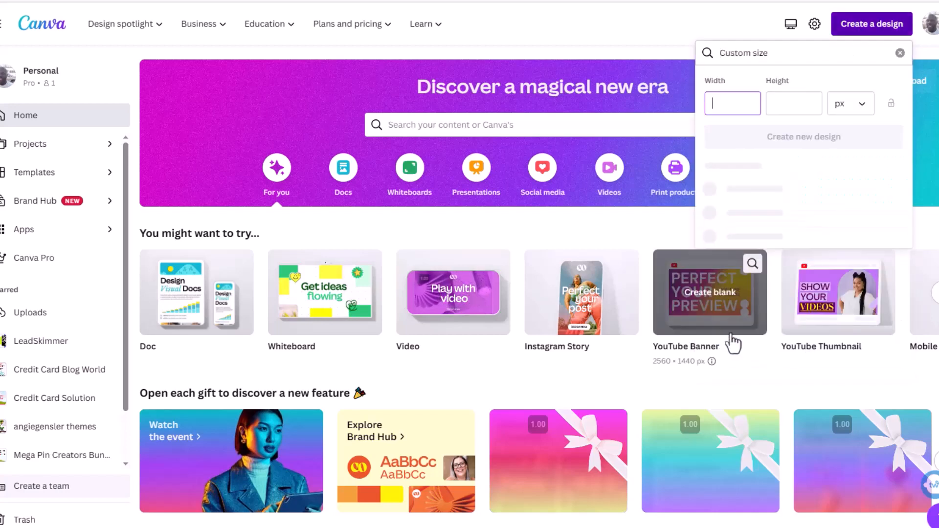
pyautogui.write('1')
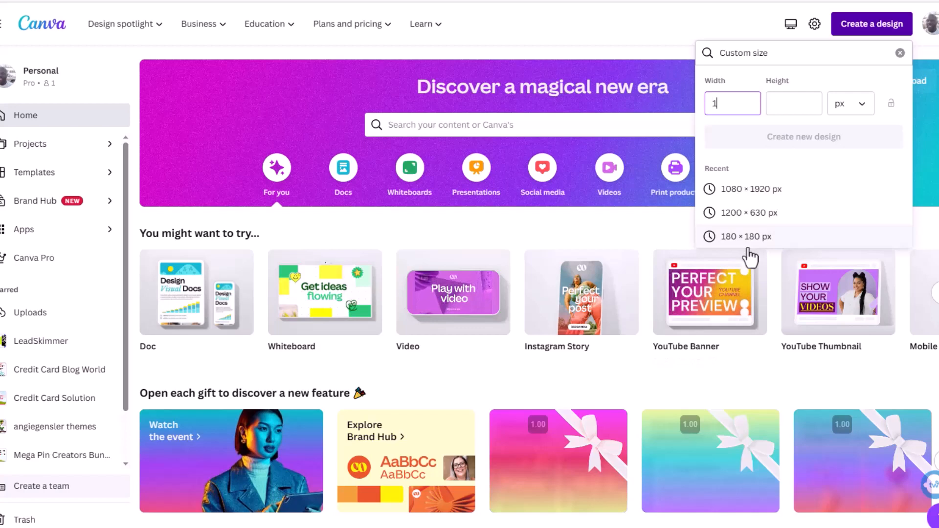
pyautogui.write('080')
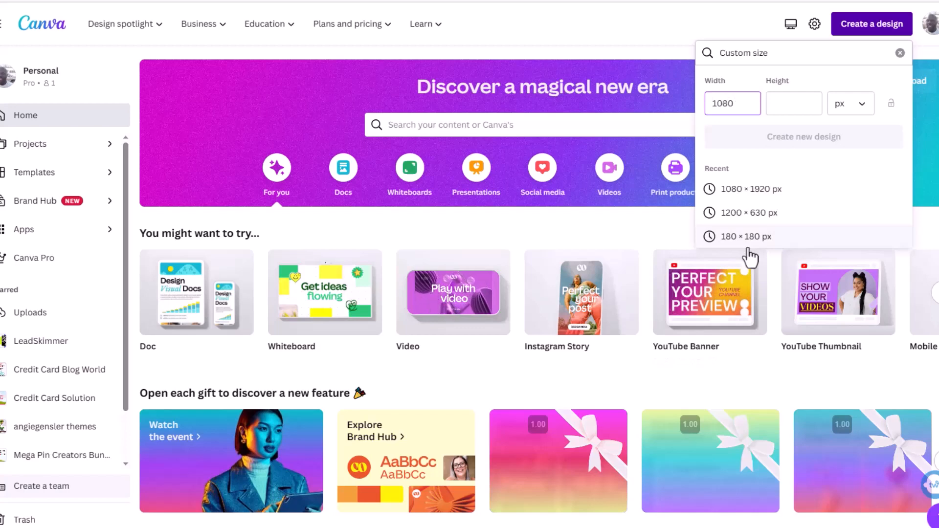
pyautogui.press('Tab')
pyautogui.write('1920')
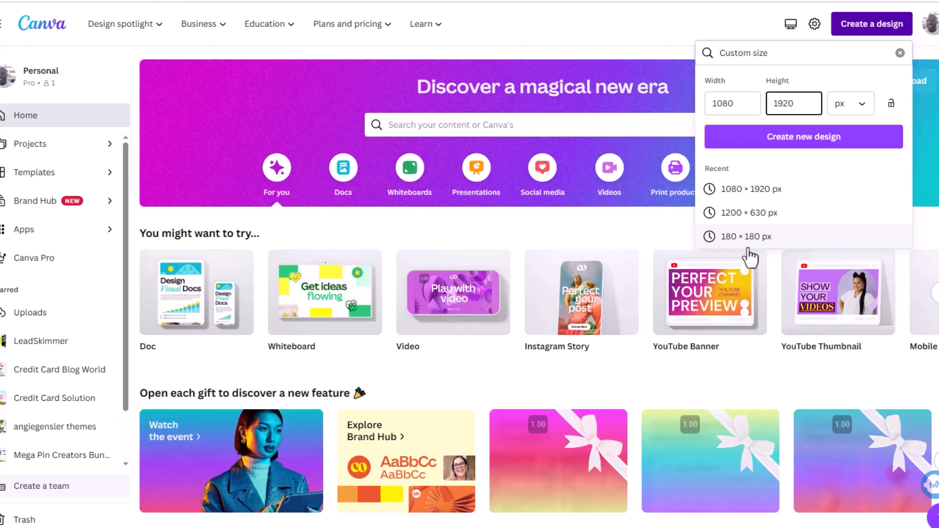
pyautogui.click(820, 153)
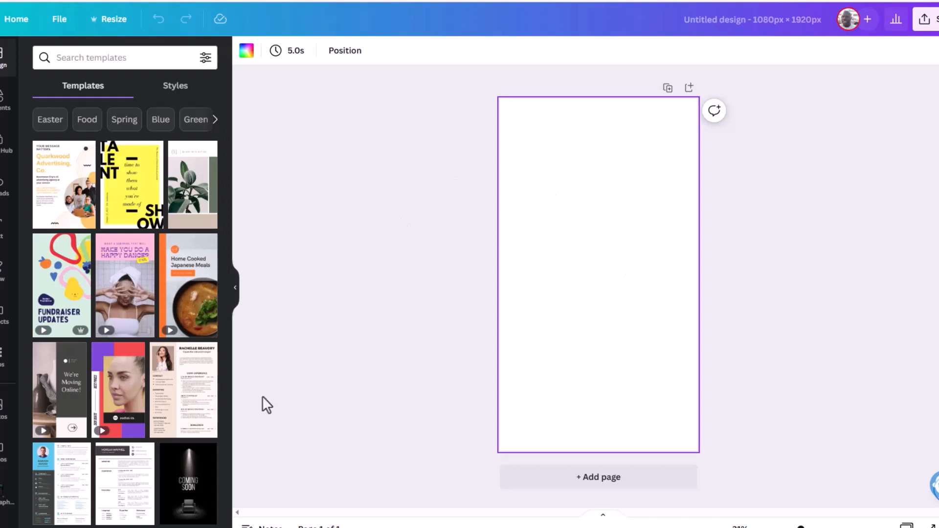
# - Fill the blank page's background with the solid dark blue default color
pyautogui.click(4, 98)
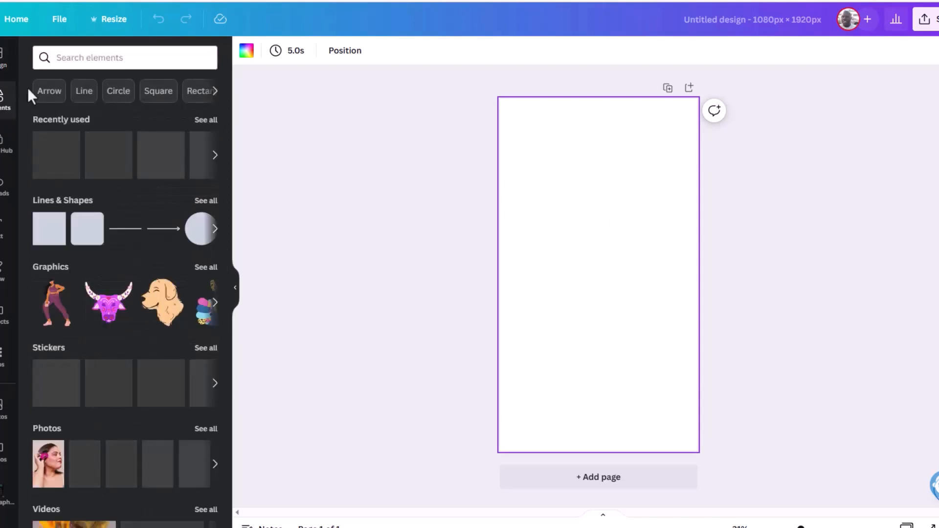
pyautogui.click(105, 59)
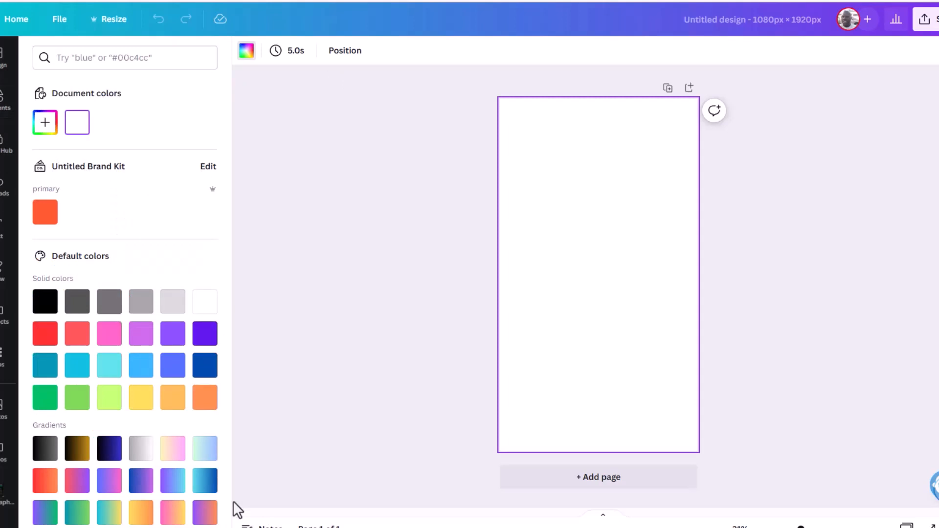
pyautogui.click(203, 370)
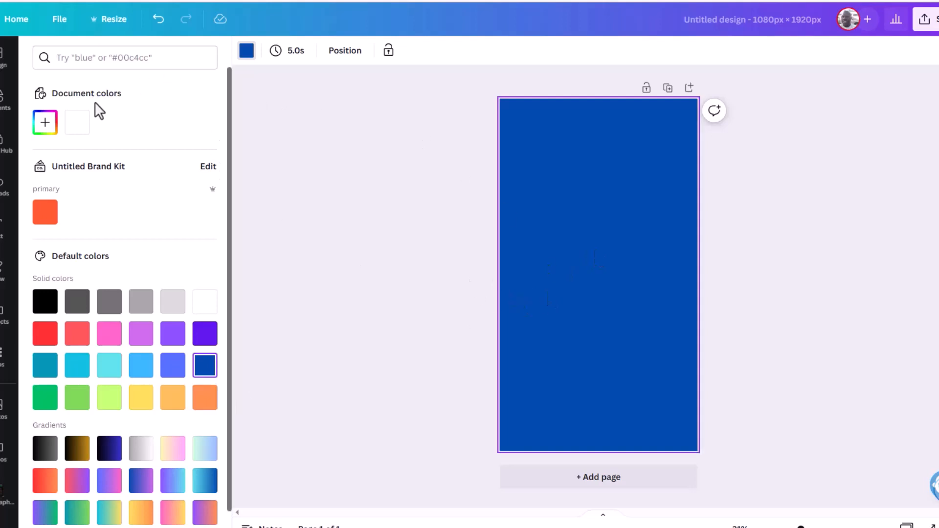
# - Add a single-image grid that fills the blue page
pyautogui.click(2, 101)
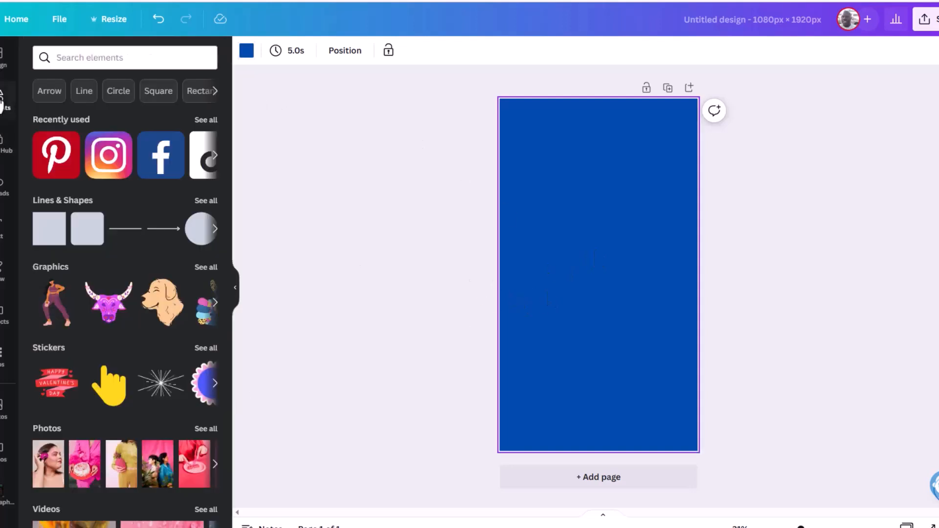
pyautogui.scroll(-3, 111, 161)
pyautogui.scroll(-10, 115, 163)
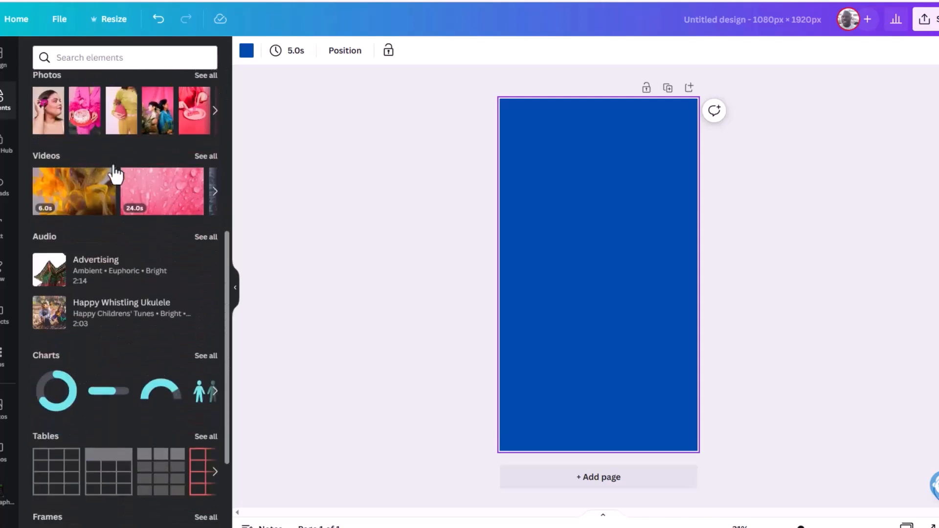
pyautogui.scroll(-2, 121, 174)
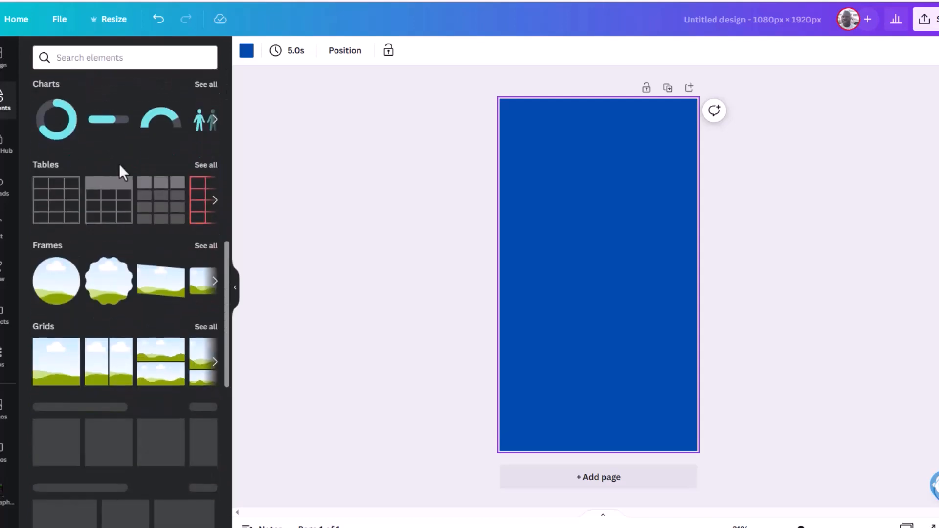
pyautogui.scroll(-4, 119, 164)
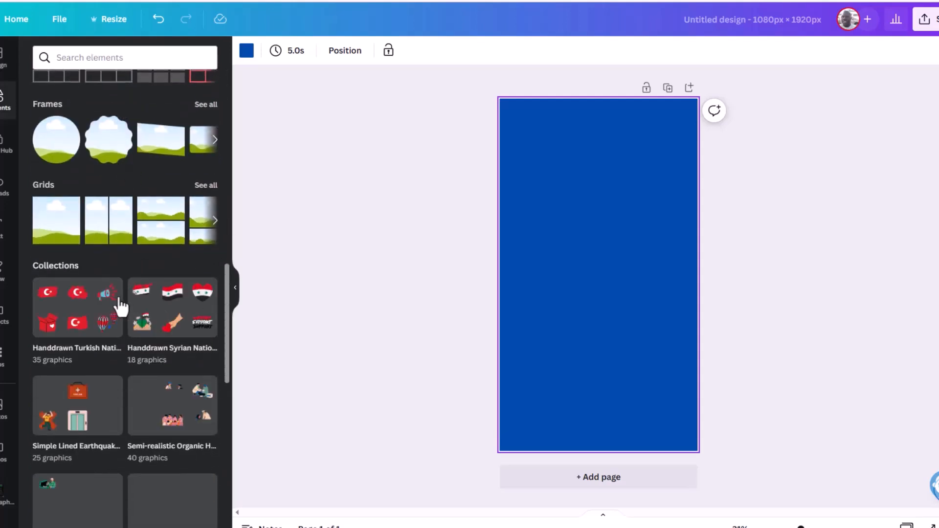
pyautogui.scroll(2, 185, 298)
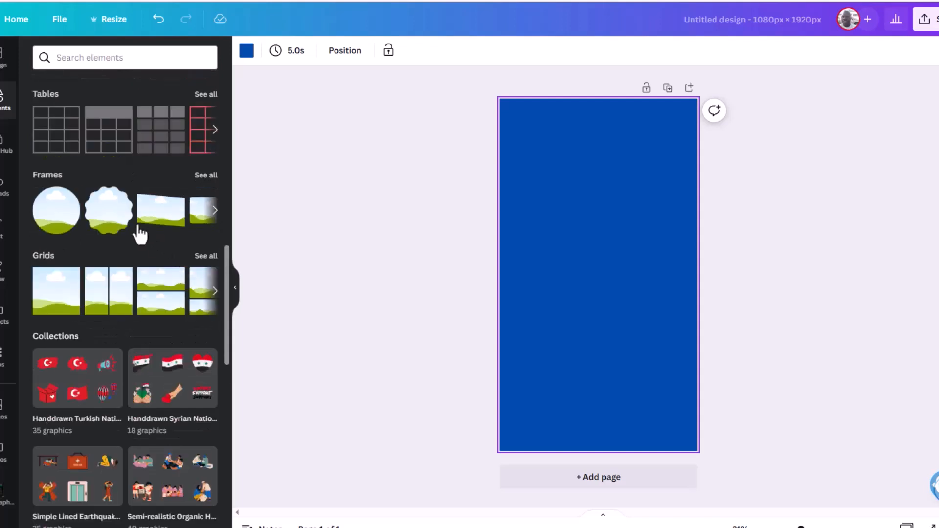
pyautogui.click(120, 298)
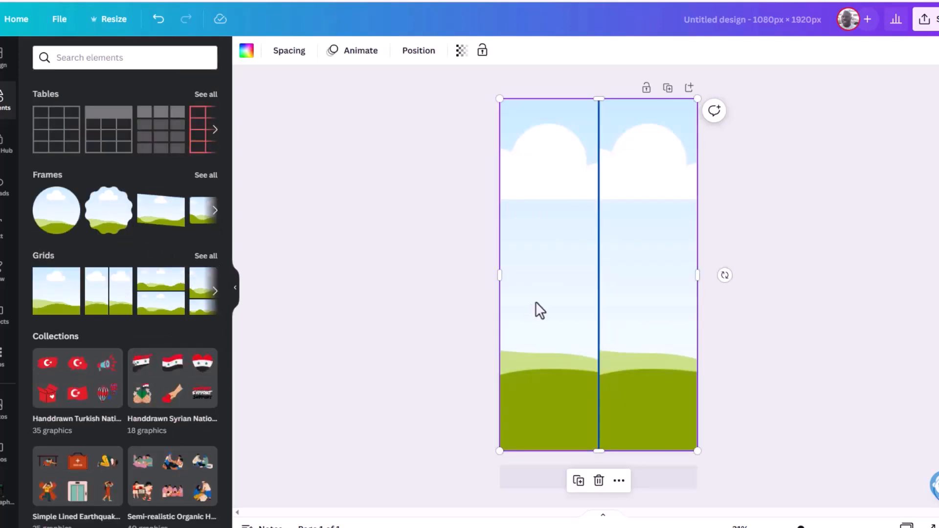
pyautogui.hotkey('ctrl', 'z')
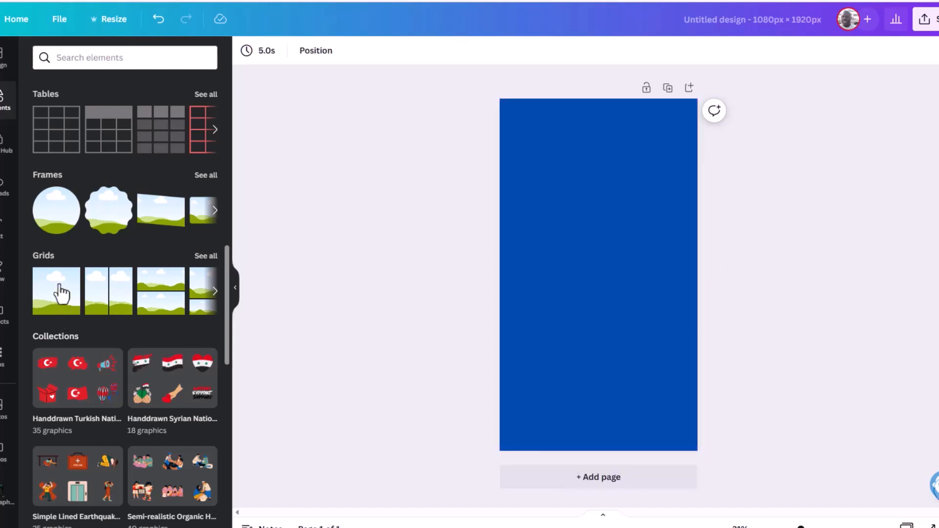
pyautogui.click(60, 304)
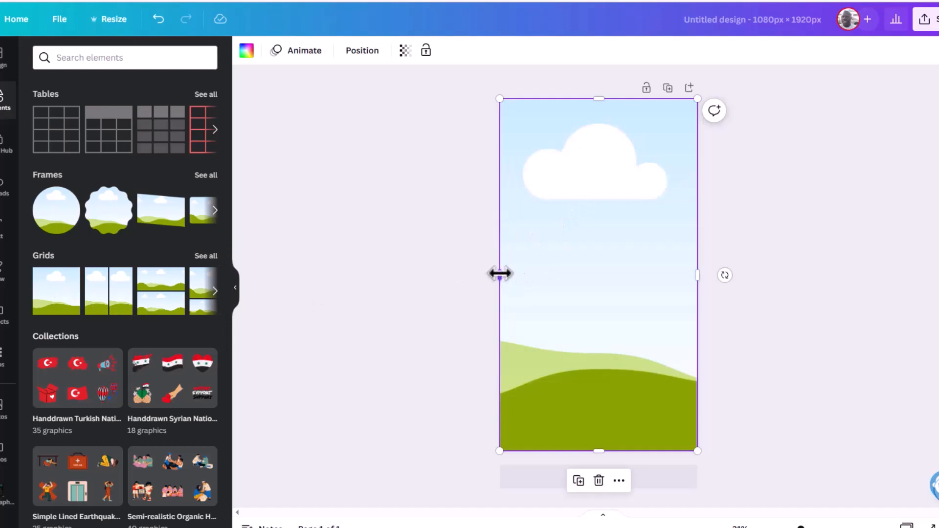
# - Shrink the grid inward on all four sides, leaving a narrow blue border of the page background around it
pyautogui.moveTo(505, 272); pyautogui.dragTo(510, 272)
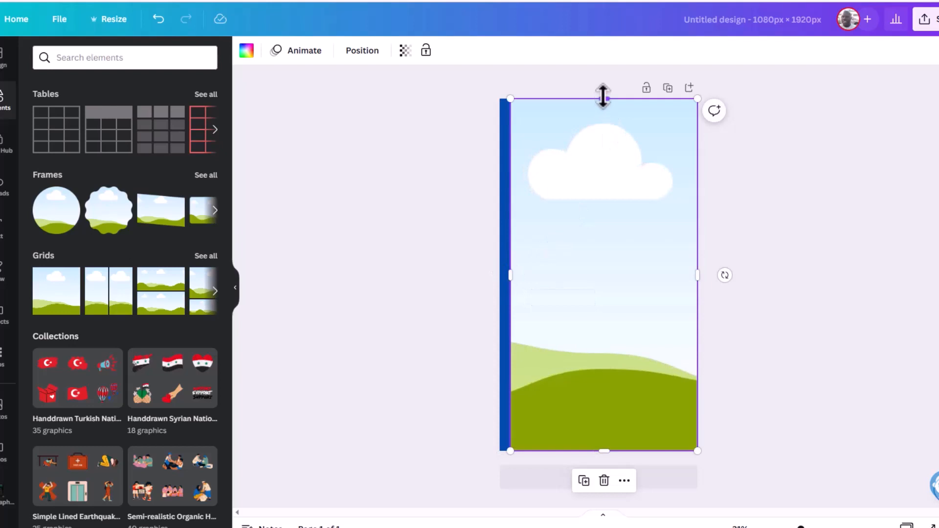
pyautogui.moveTo(603, 97); pyautogui.dragTo(602, 118)
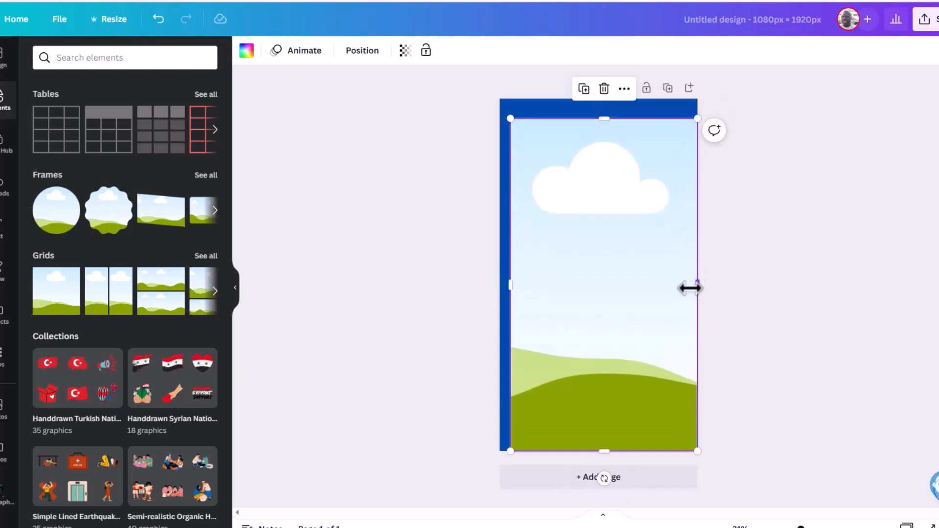
pyautogui.moveTo(690, 288); pyautogui.dragTo(680, 291)
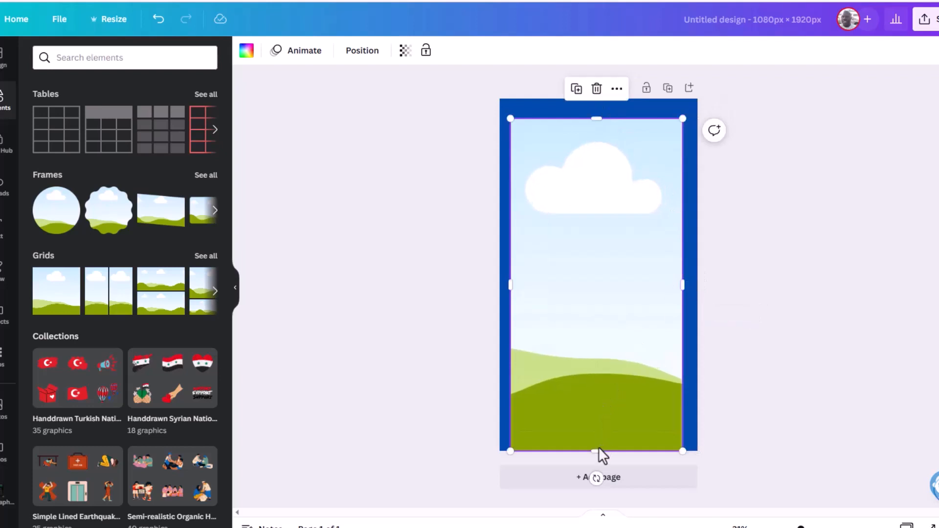
pyautogui.moveTo(597, 448); pyautogui.dragTo(599, 432)
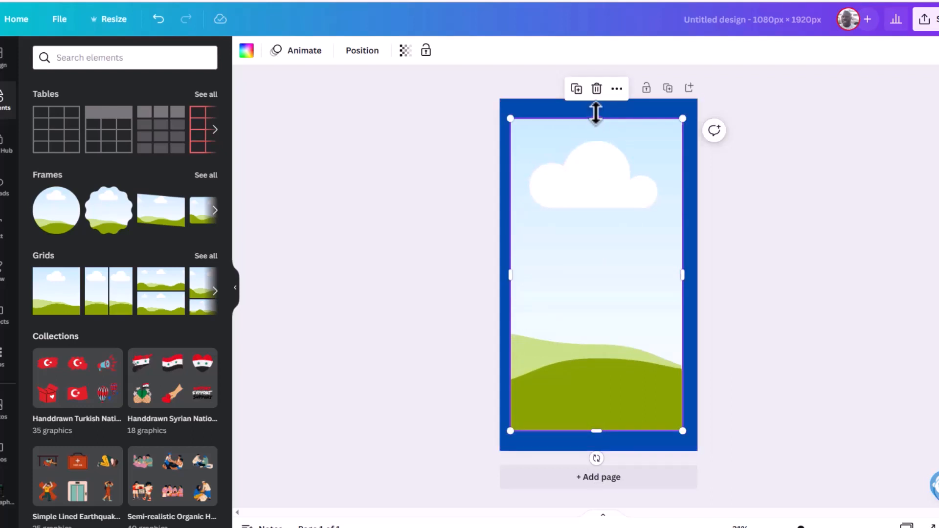
pyautogui.moveTo(595, 116); pyautogui.dragTo(595, 110)
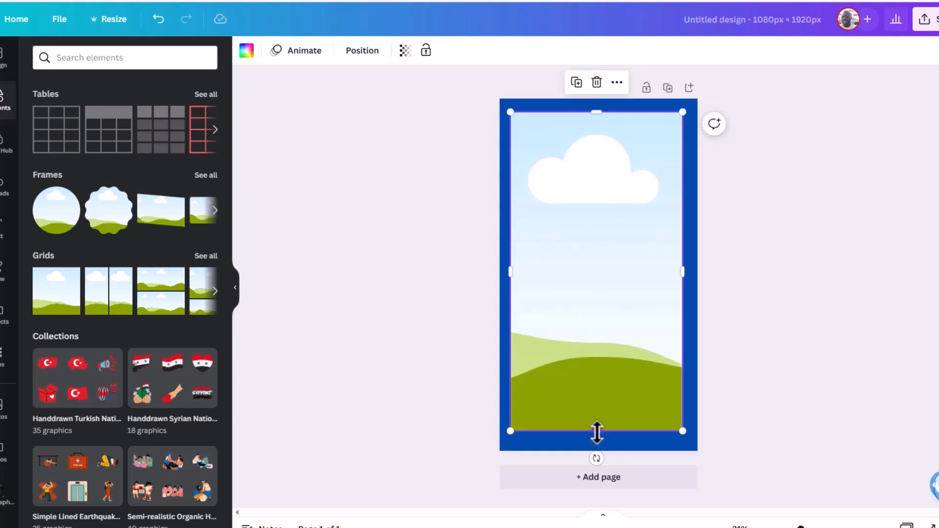
pyautogui.moveTo(597, 438); pyautogui.dragTo(597, 441)
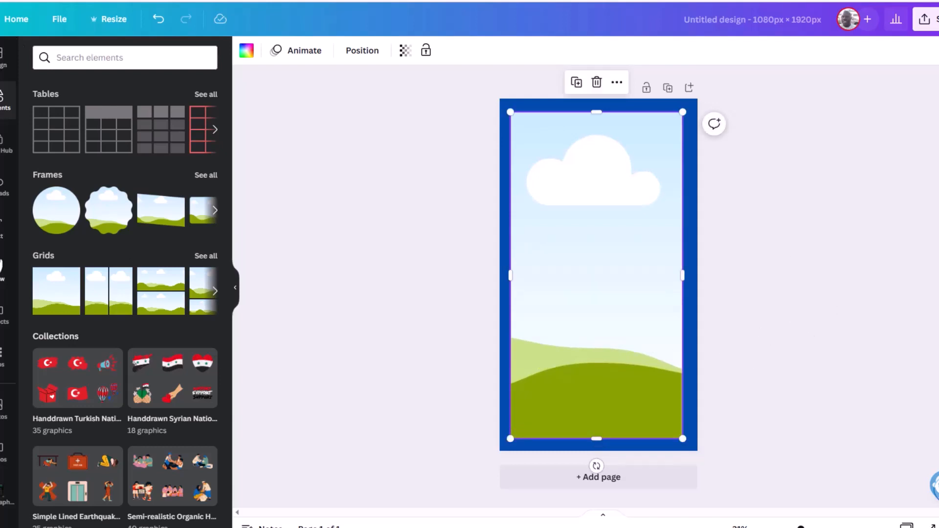
# - Add a square shape and stretch it into a wide rectangle across the lower part of the grid
pyautogui.scroll(7, 85, 169)
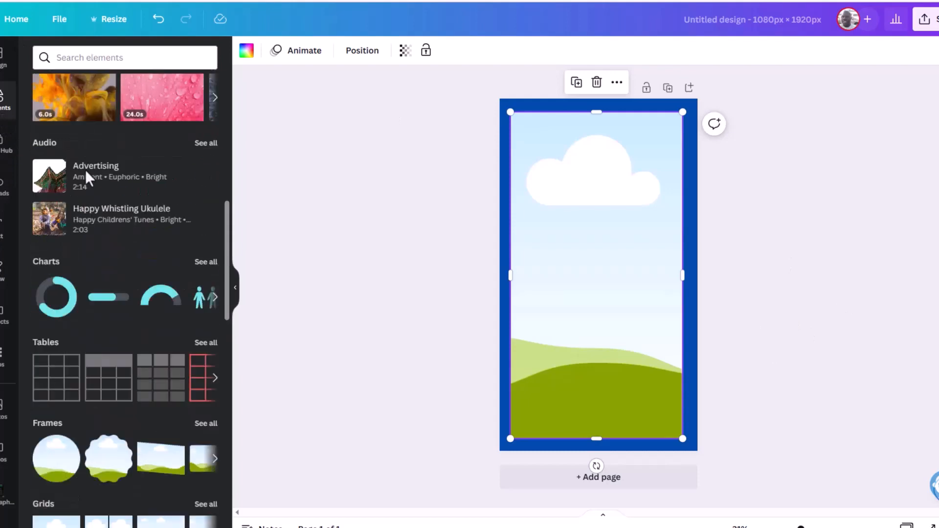
pyautogui.scroll(7, 89, 167)
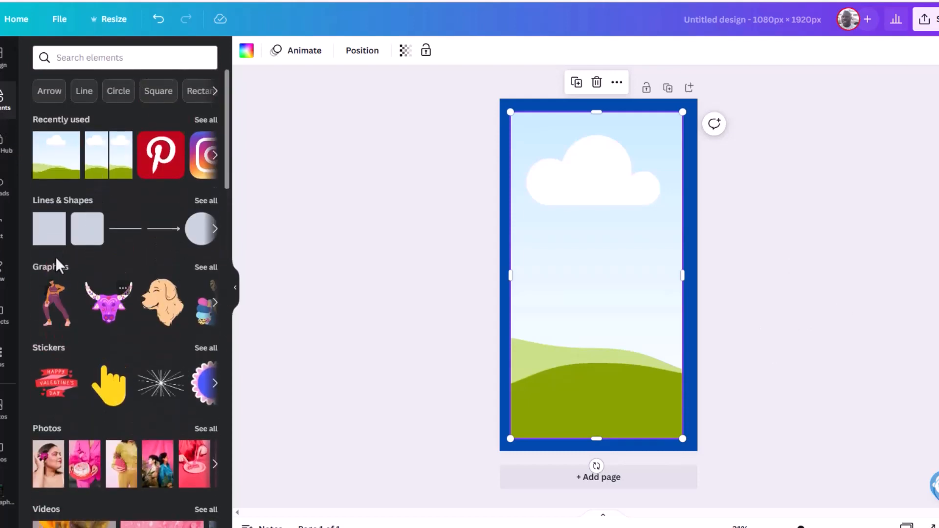
pyautogui.click(50, 229)
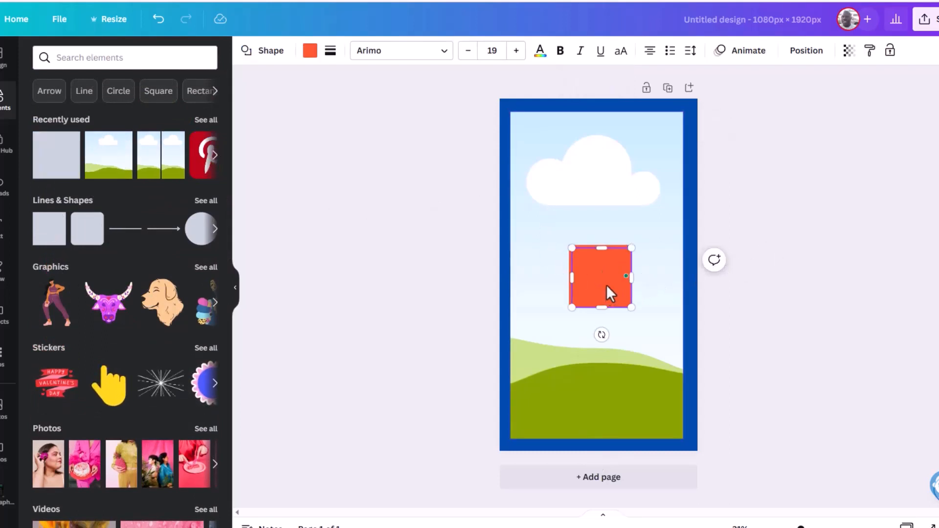
pyautogui.press('Delete')
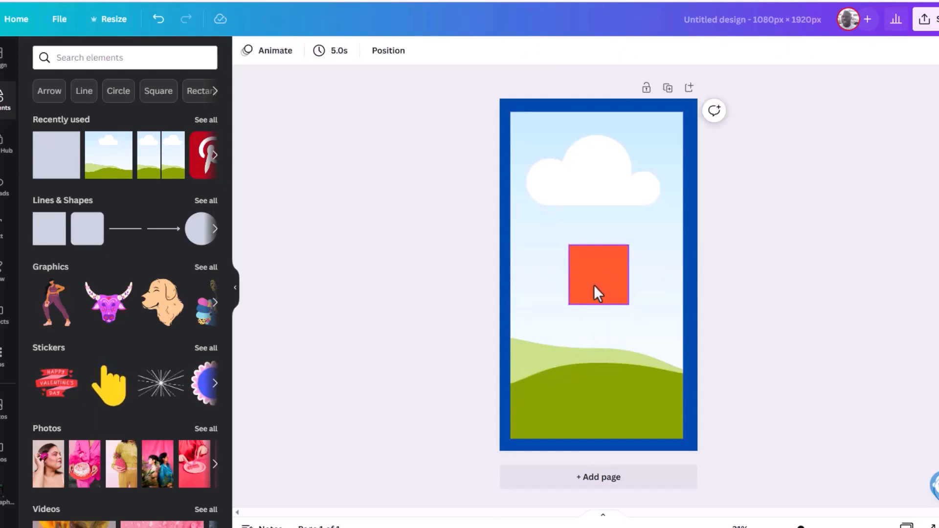
pyautogui.moveTo(595, 291); pyautogui.dragTo(677, 384)
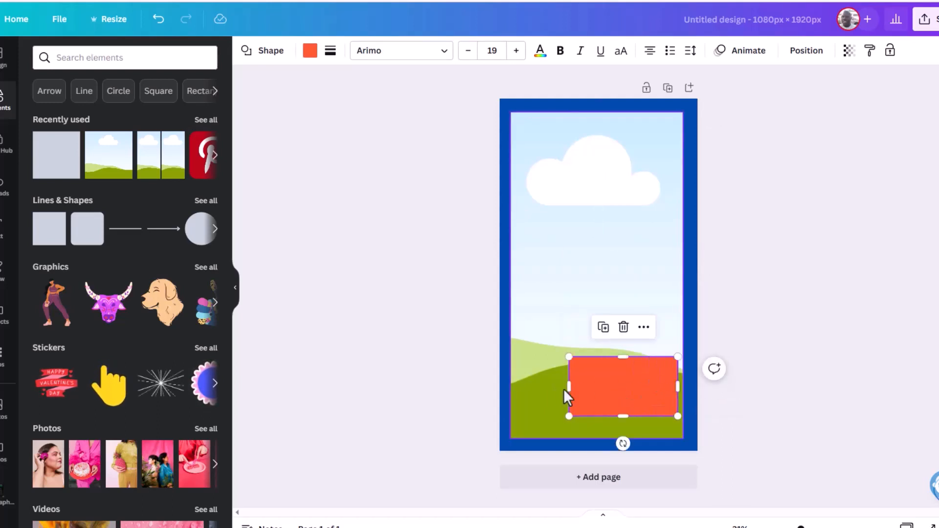
pyautogui.moveTo(569, 386); pyautogui.dragTo(514, 391)
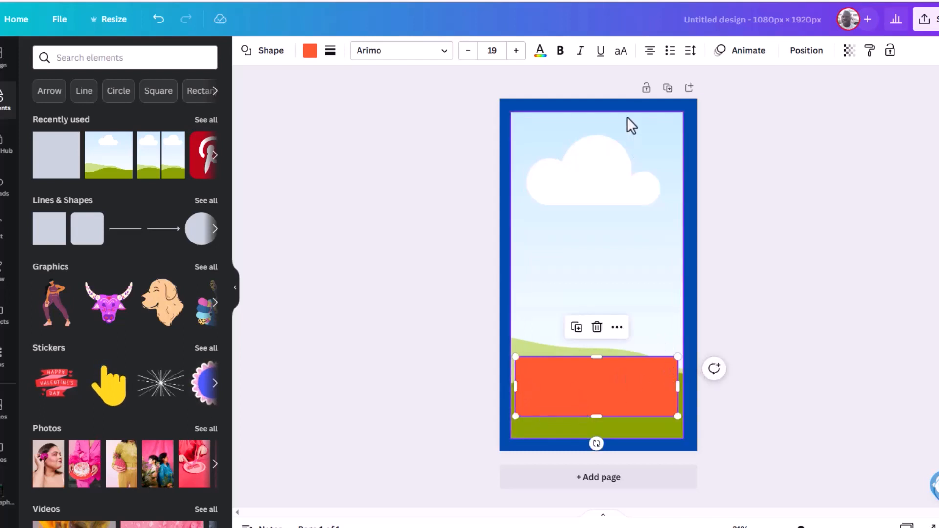
# - Recolor the rectangle with the page background's solid dark blue and shift it slightly lower
pyautogui.click(622, 102)
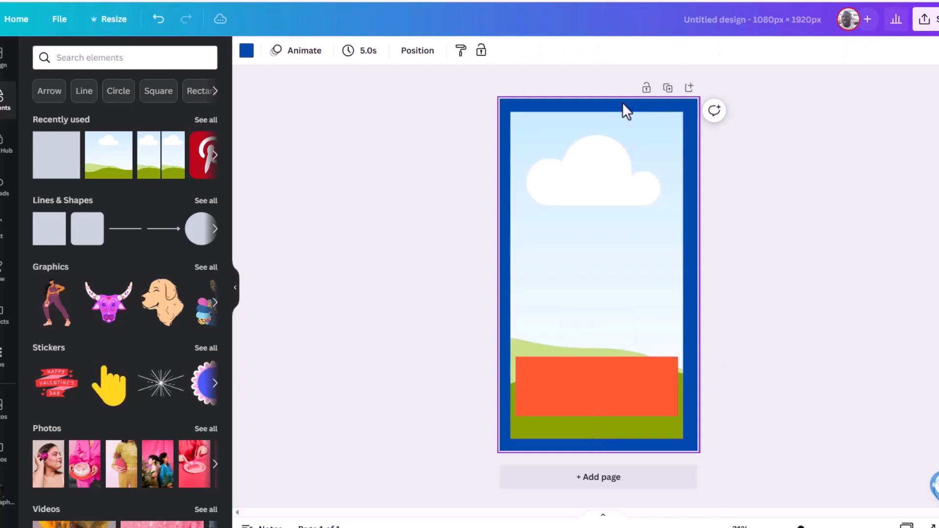
pyautogui.click(540, 403)
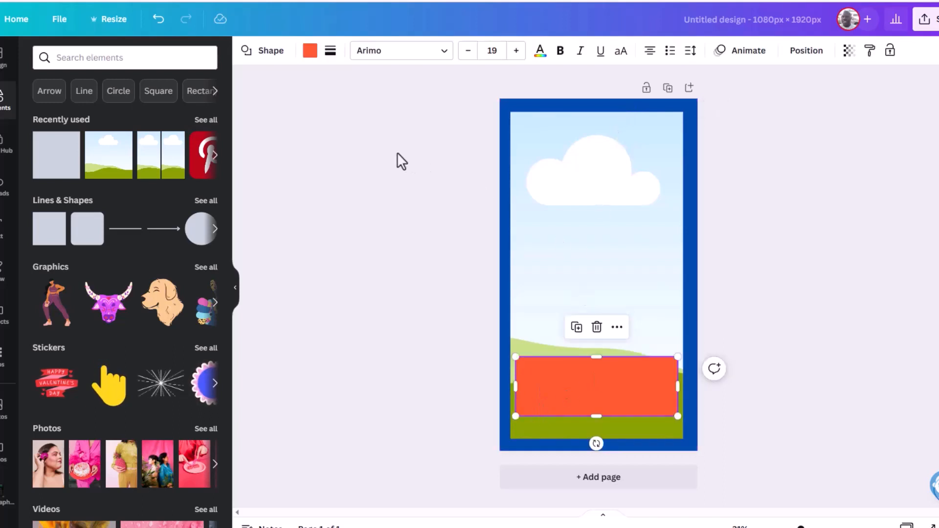
pyautogui.click(310, 51)
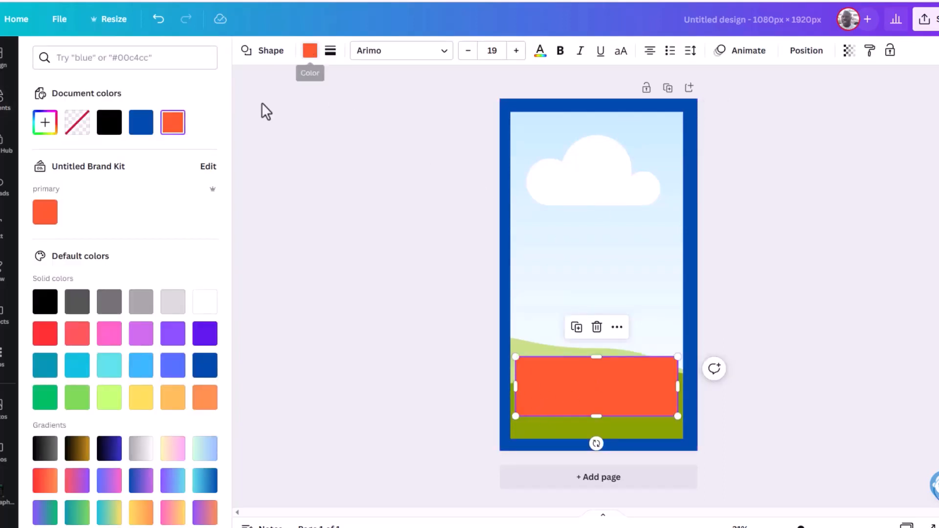
pyautogui.click(205, 366)
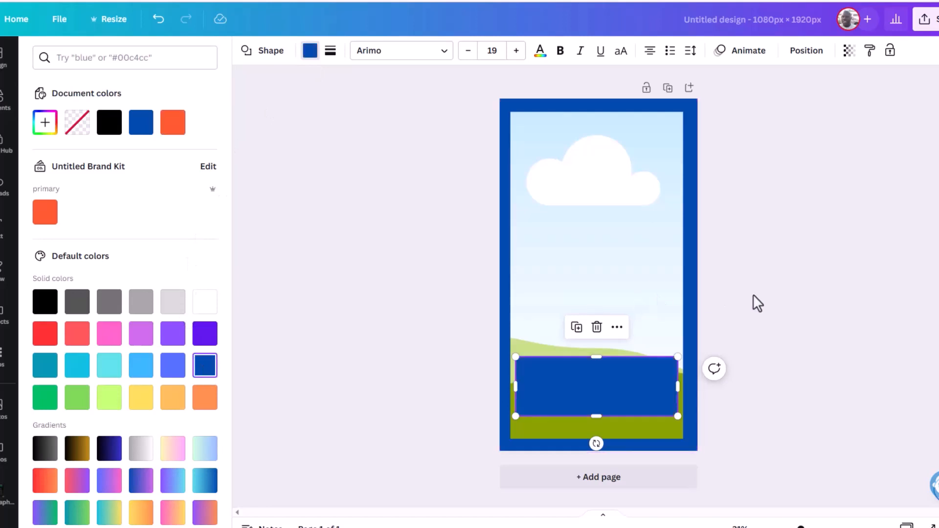
pyautogui.click(664, 284)
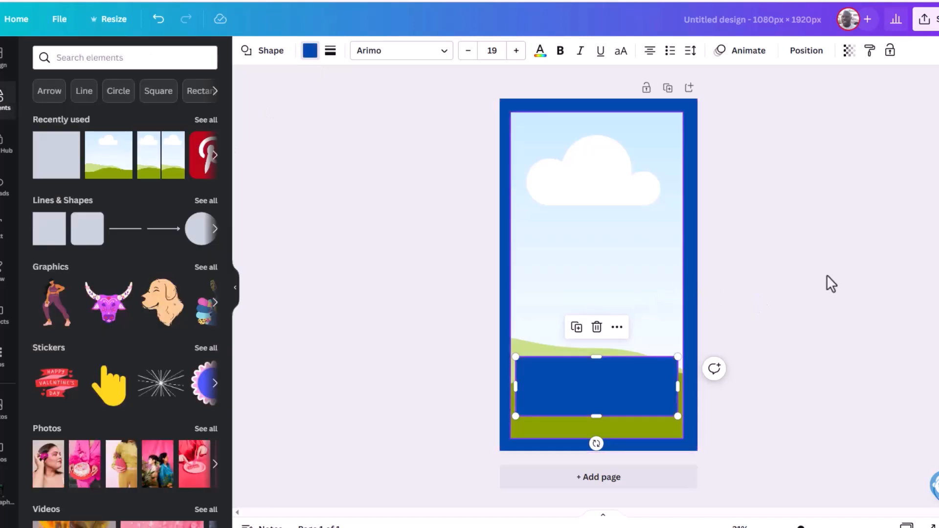
pyautogui.click(786, 282)
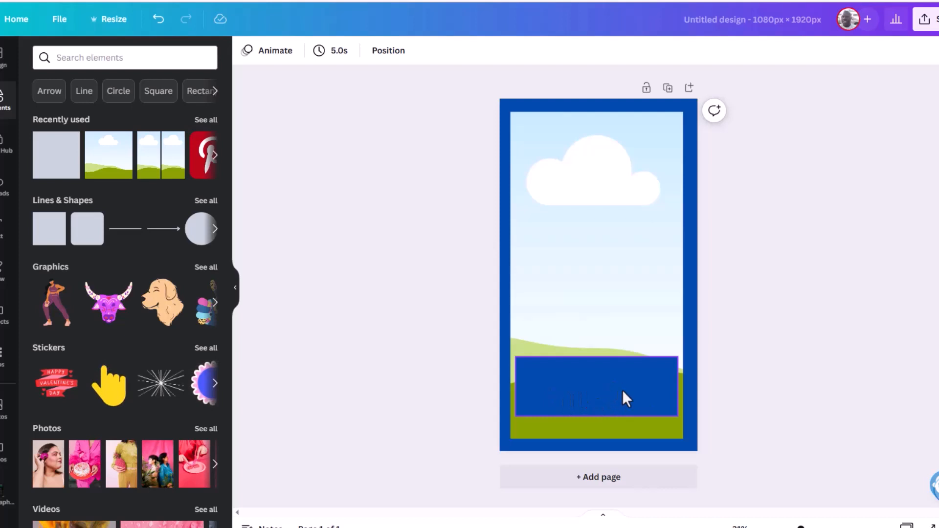
pyautogui.moveTo(599, 391); pyautogui.dragTo(599, 395)
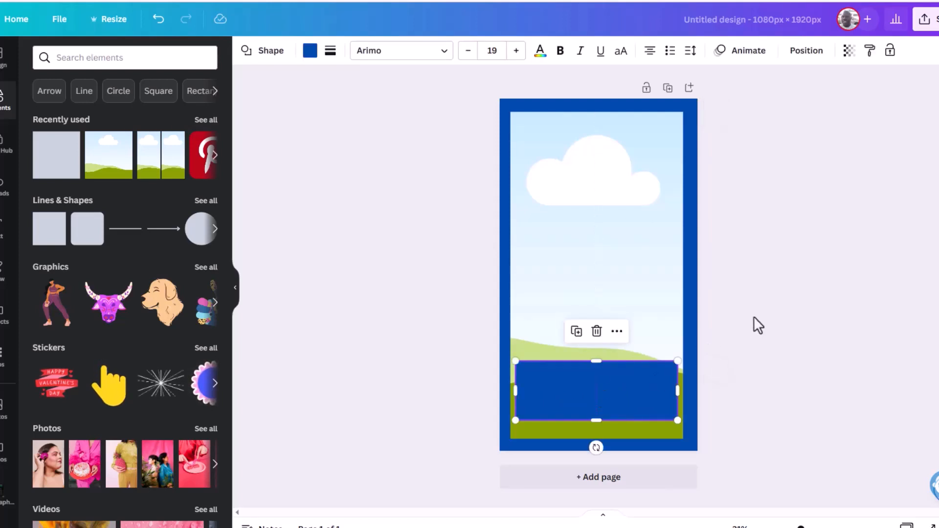
pyautogui.click(753, 316)
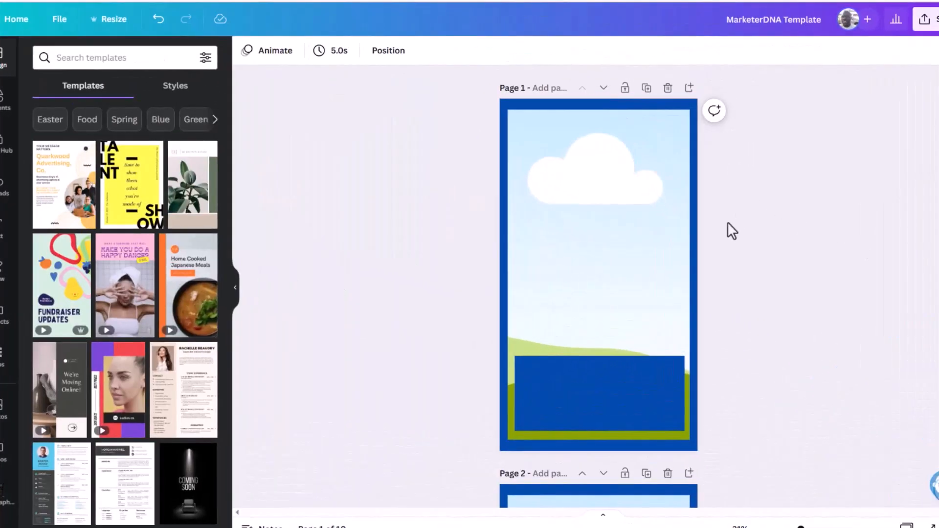
# - Upload all four images from the Motivation Pics > Walt Disney folder on Local Disk (C:) to the MarketerDNA Template design
pyautogui.click(4, 206)
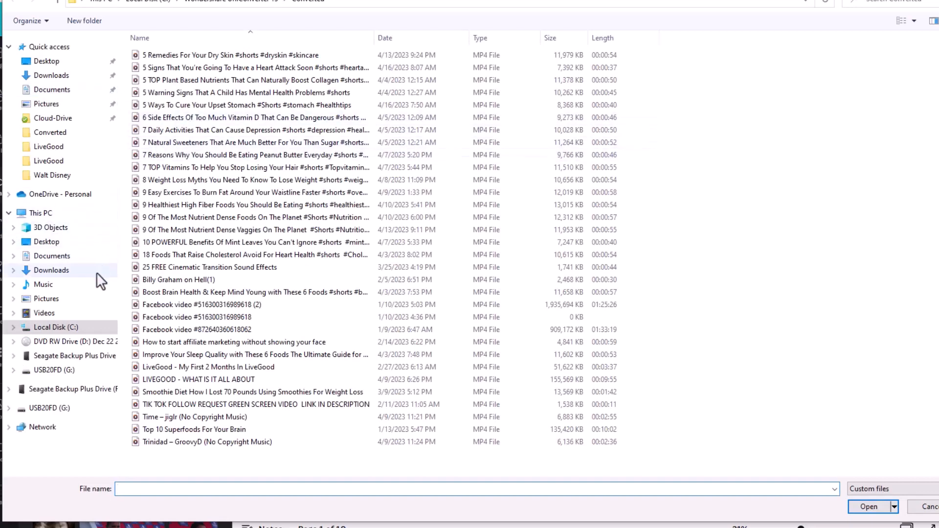
pyautogui.click(62, 329)
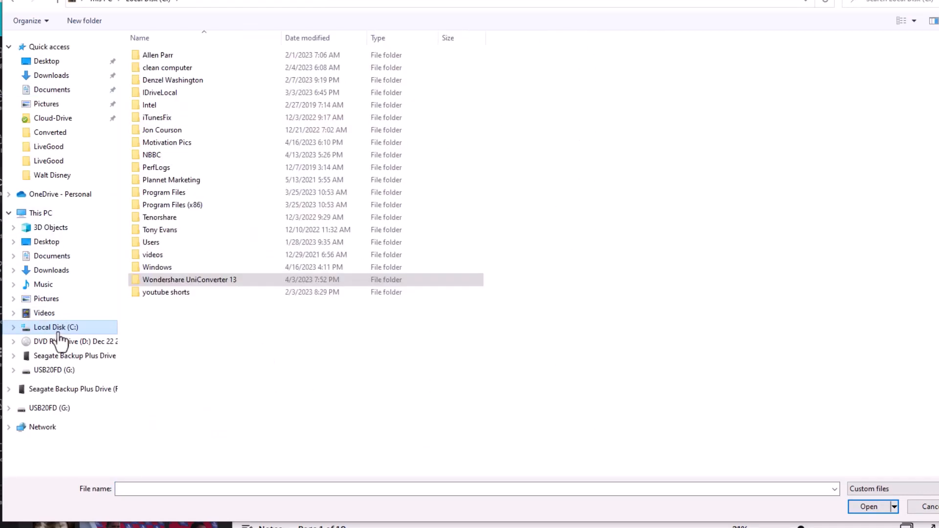
pyautogui.doubleClick(177, 142)
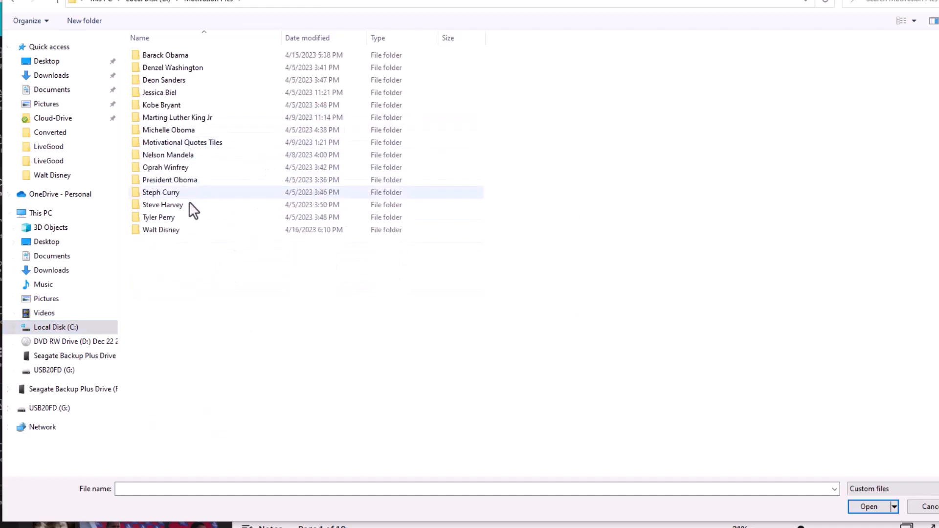
pyautogui.click(156, 234)
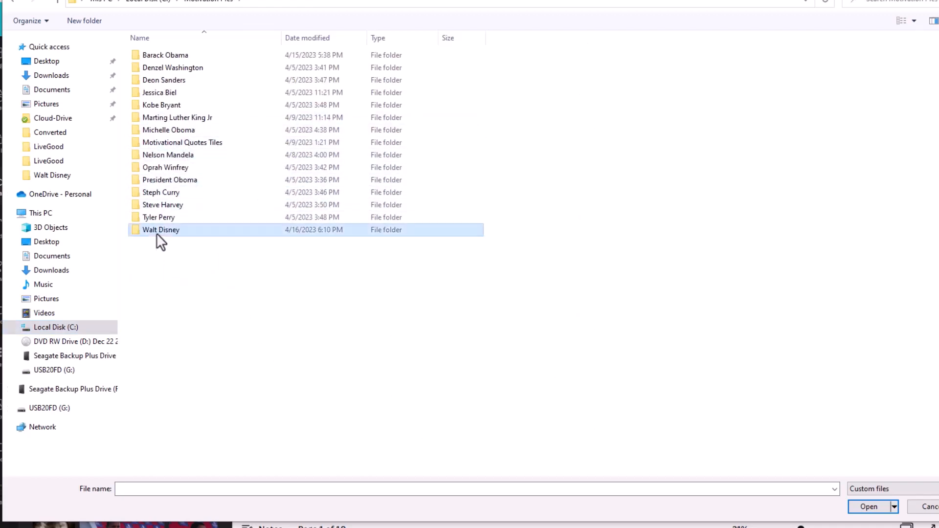
pyautogui.doubleClick(157, 233)
pyautogui.click(162, 88)
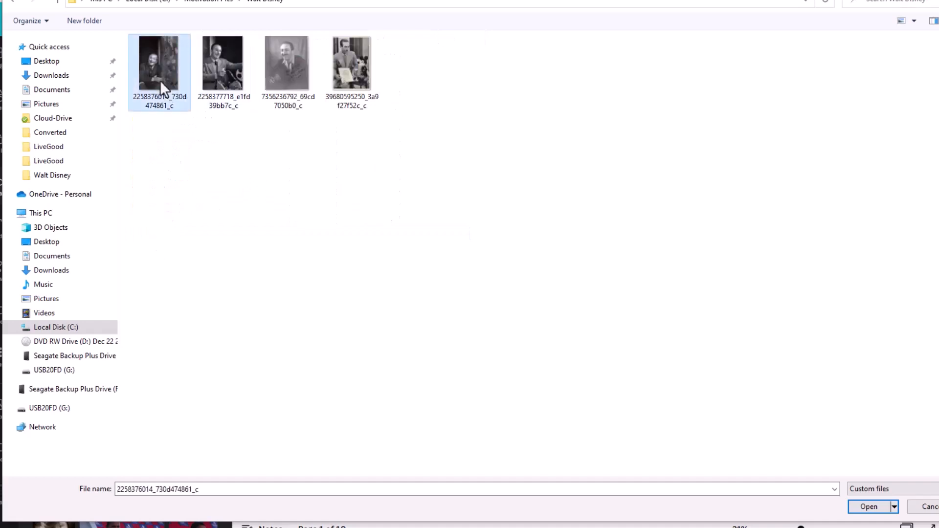
pyautogui.keyDown('shift'); pyautogui.click(360, 77); pyautogui.keyUp('shift')
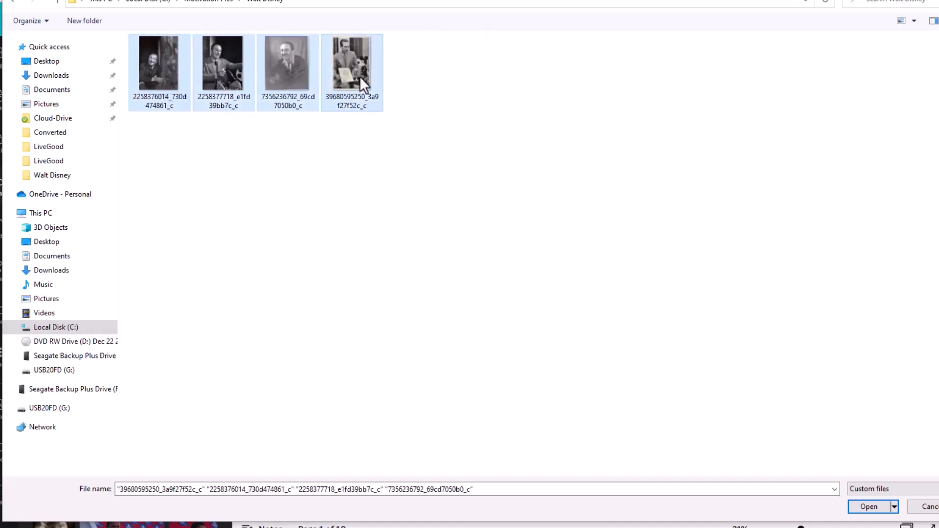
pyautogui.click(862, 508)
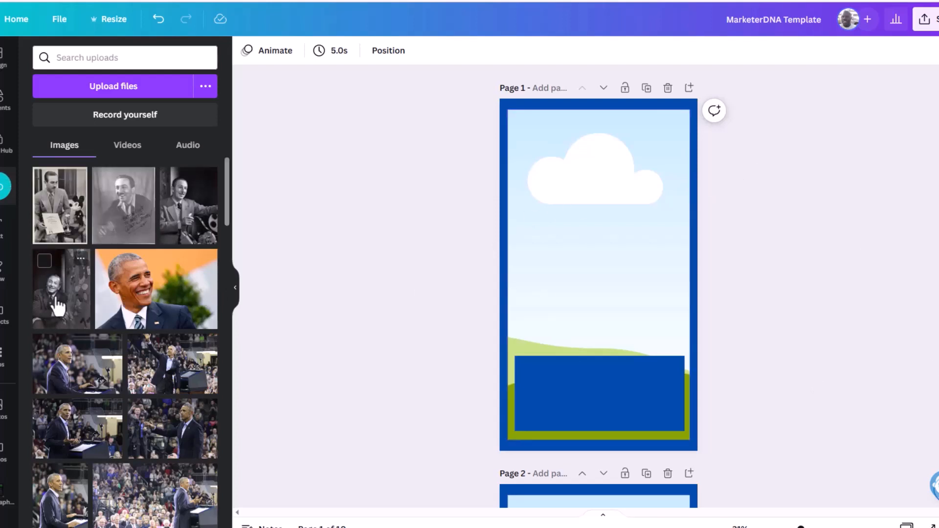
# - Fill page 1's frame with the Walt Disney photo beside the cartoon-character wall and shift the crop so he sits nearer the center
pyautogui.moveTo(57, 304); pyautogui.dragTo(516, 265)
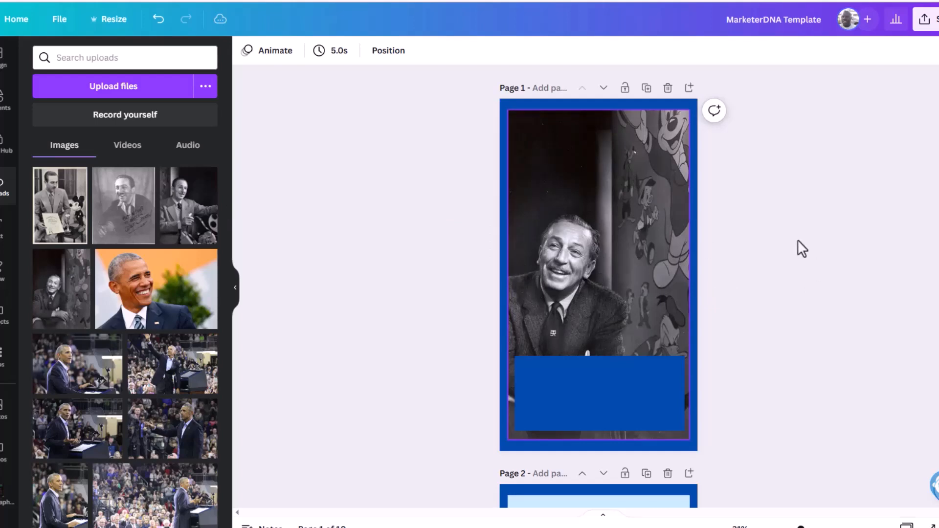
pyautogui.doubleClick(580, 271)
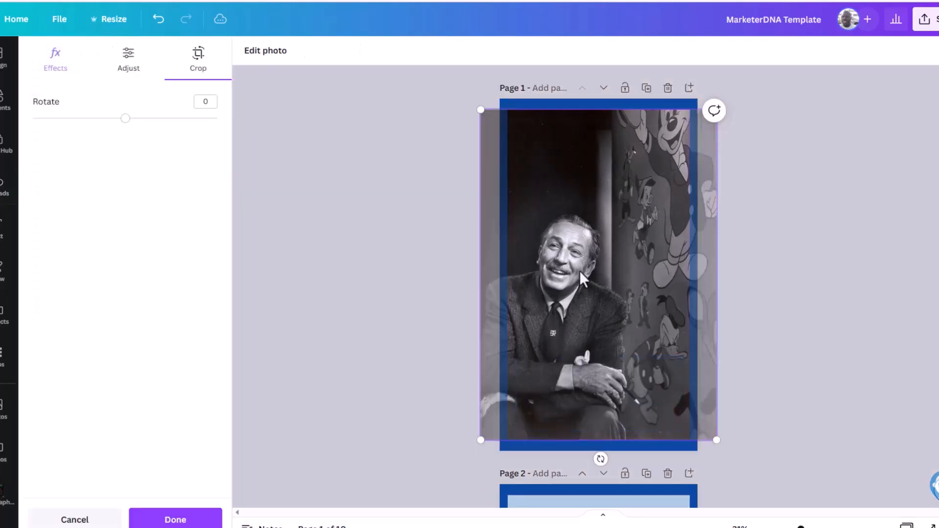
pyautogui.press('Escape')
pyautogui.doubleClick(580, 271)
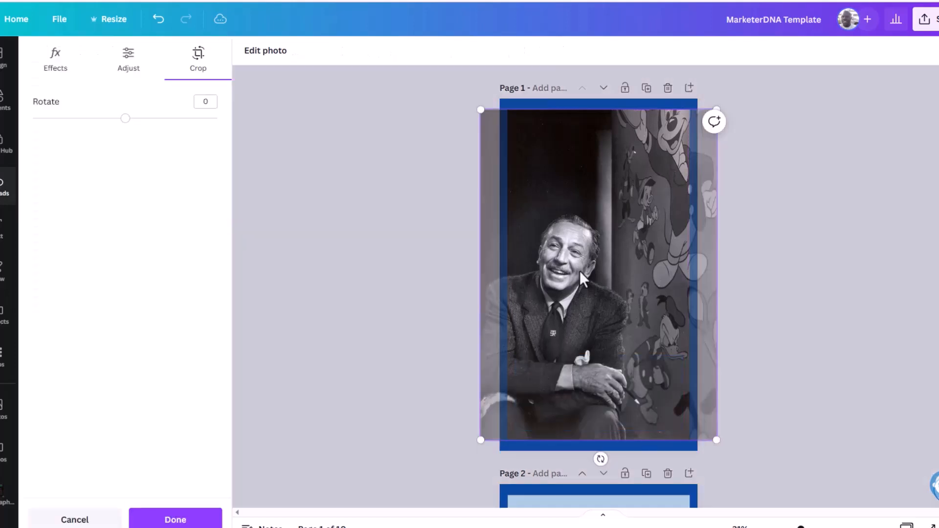
pyautogui.moveTo(589, 270); pyautogui.dragTo(609, 269)
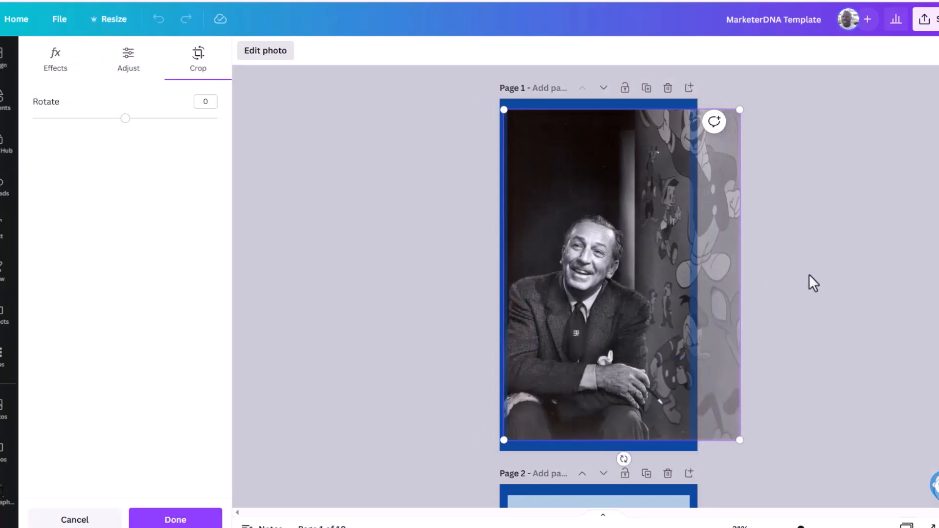
pyautogui.click(843, 274)
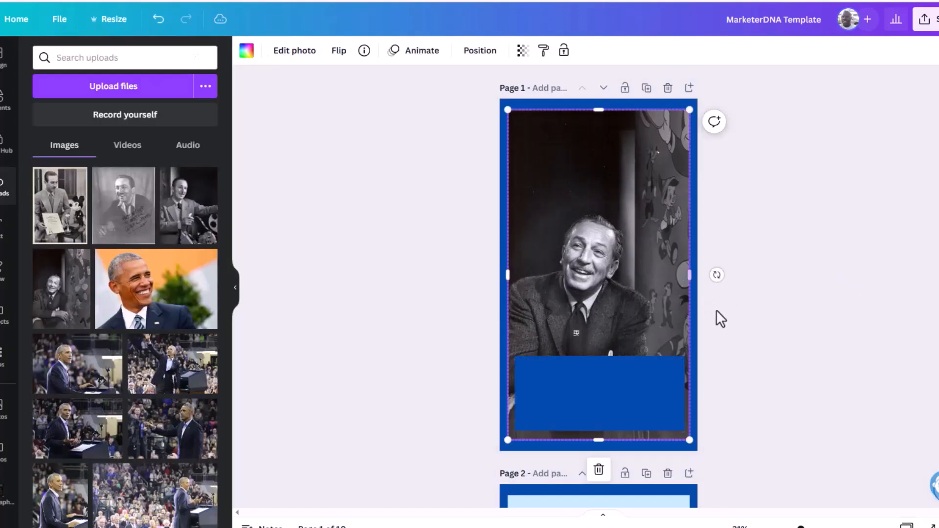
# - Fill the frames on pages 2, 3 and 4 with the outstretched-arm photo, the autographed portrait, and the Mickey Mouse certificate photo, respectively
pyautogui.scroll(-4, 727, 318)
pyautogui.scroll(-3, 726, 314)
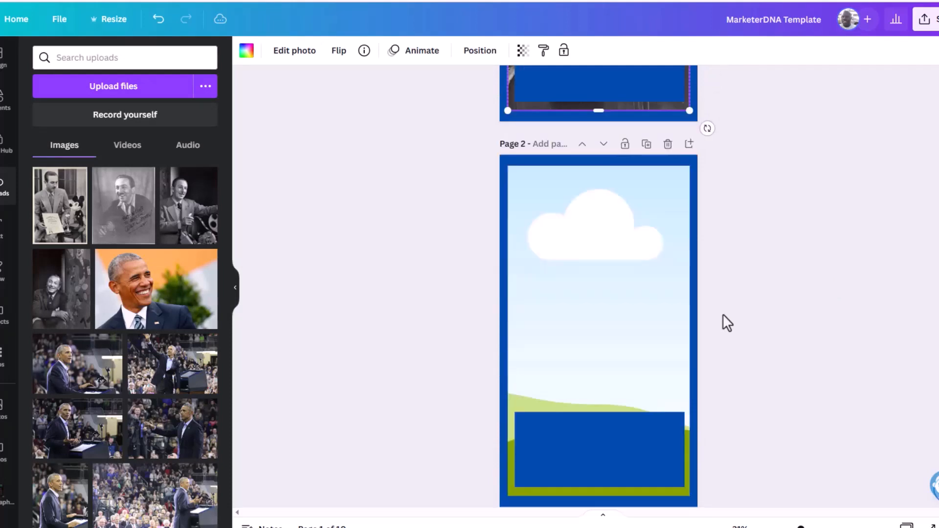
pyautogui.moveTo(291, 241); pyautogui.dragTo(541, 278)
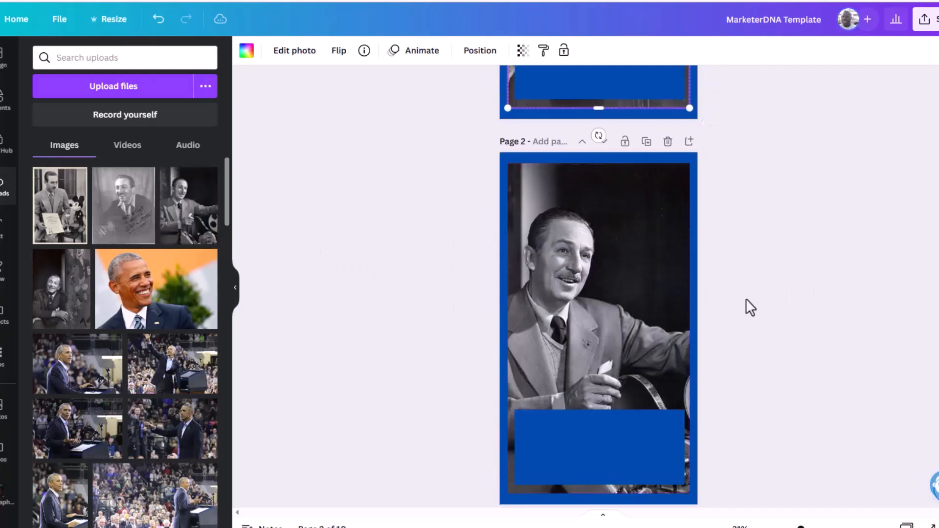
pyautogui.scroll(-7, 818, 301)
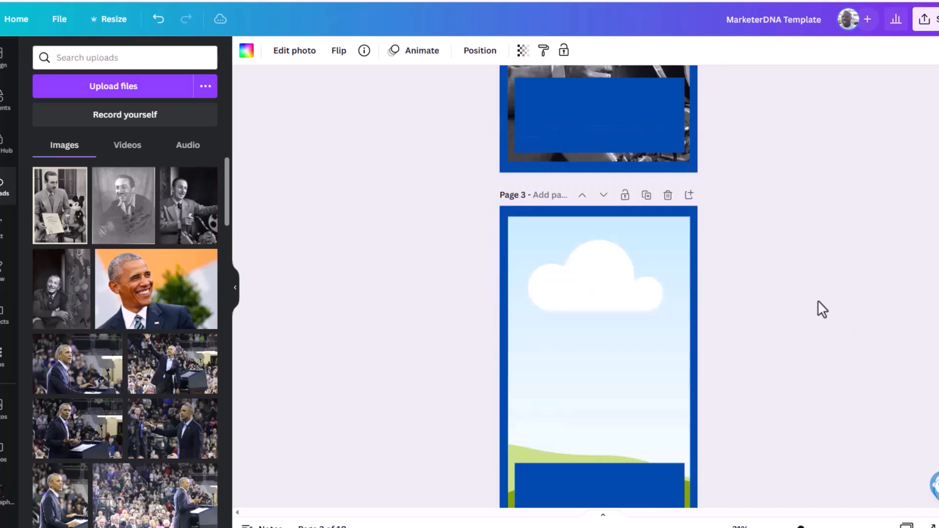
pyautogui.moveTo(126, 214); pyautogui.dragTo(538, 337)
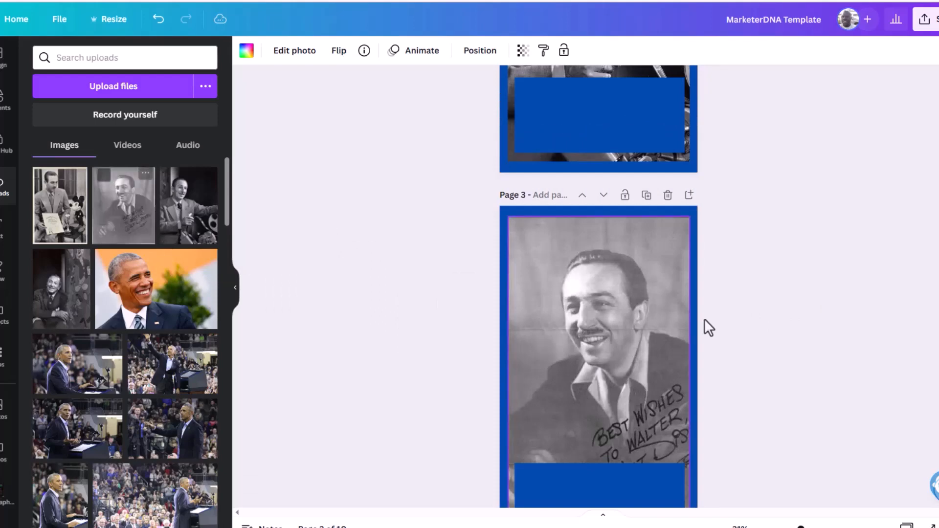
pyautogui.scroll(-10, 741, 315)
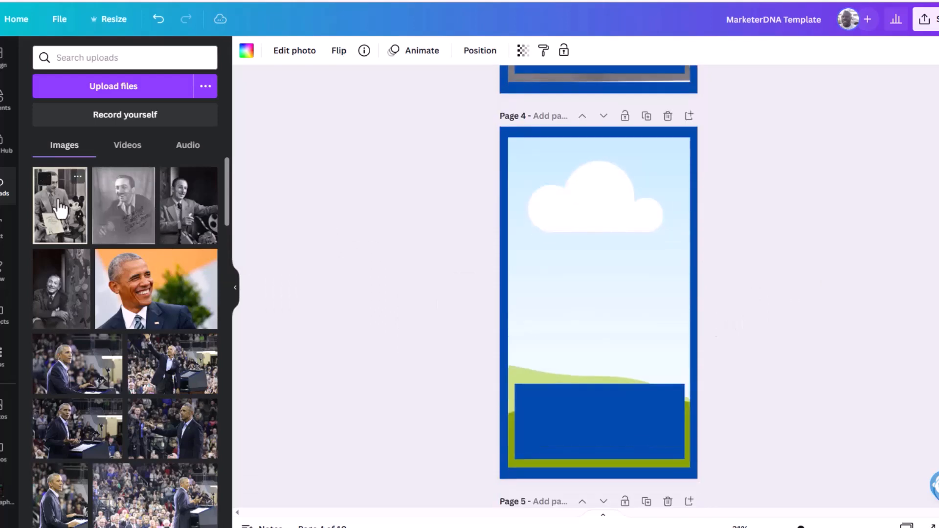
pyautogui.moveTo(48, 196); pyautogui.dragTo(521, 274)
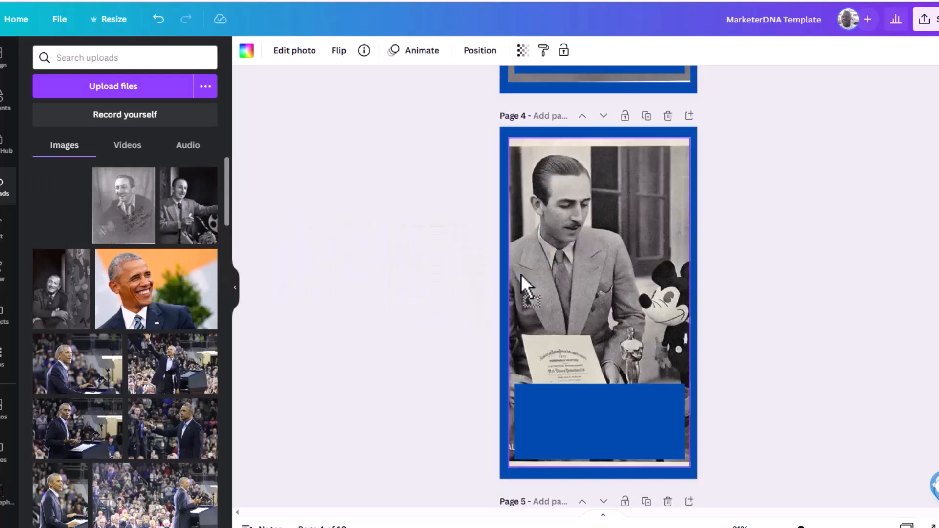
# - Fill page 5's frame with the cartoon-wall photo of Walt Disney and page 6's frame with the outstretched-arm photo
pyautogui.scroll(-7, 753, 288)
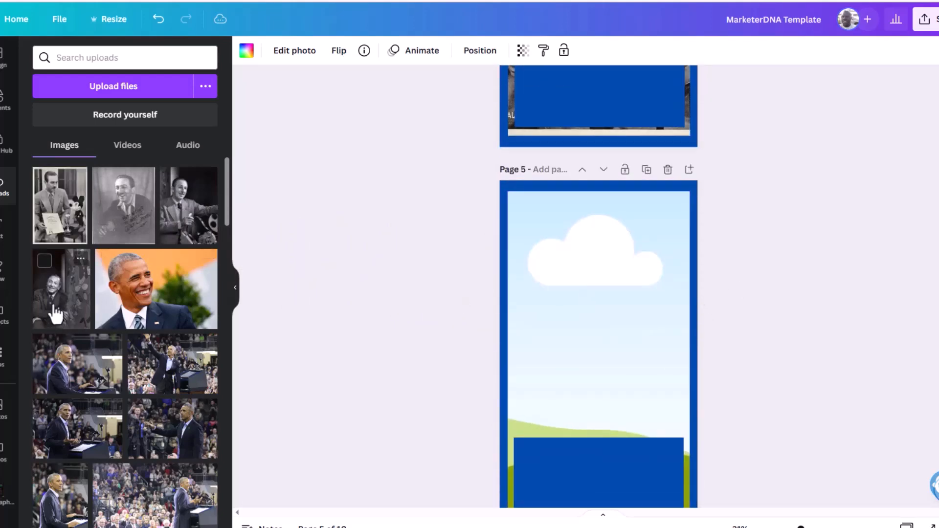
pyautogui.moveTo(75, 314); pyautogui.dragTo(516, 310)
pyautogui.scroll(-7, 781, 284)
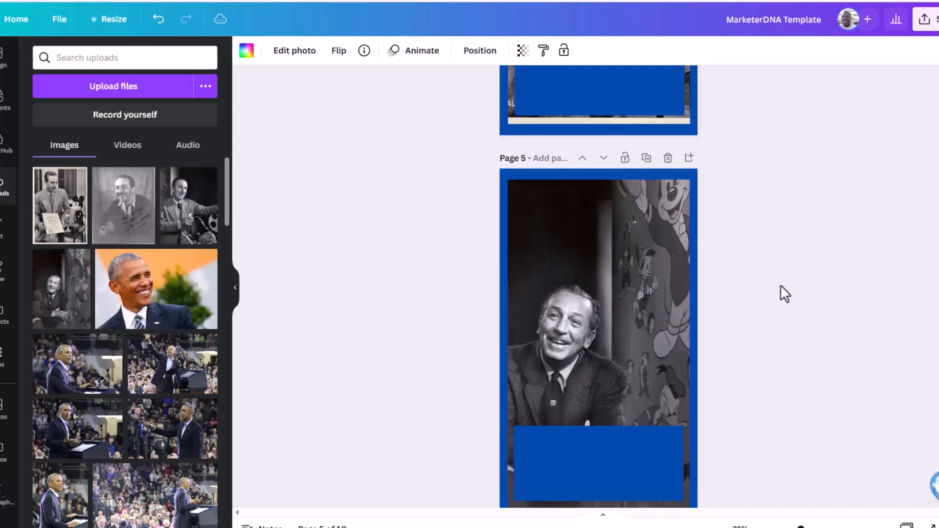
pyautogui.scroll(-2, 786, 292)
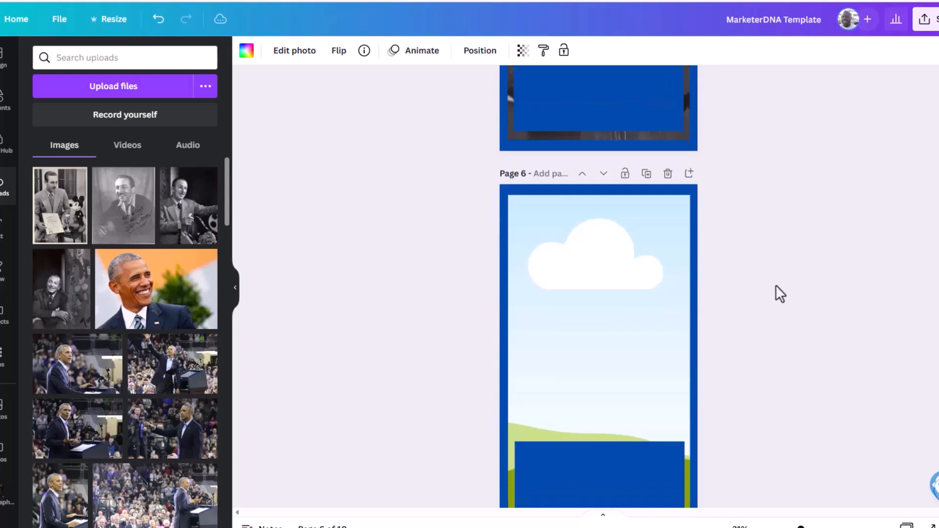
pyautogui.moveTo(177, 214); pyautogui.dragTo(515, 290)
# - Fill page 7's frame with the autographed portrait and page 8's frame with the Mickey Mouse certificate photo
pyautogui.scroll(-8, 725, 269)
pyautogui.scroll(-4, 725, 268)
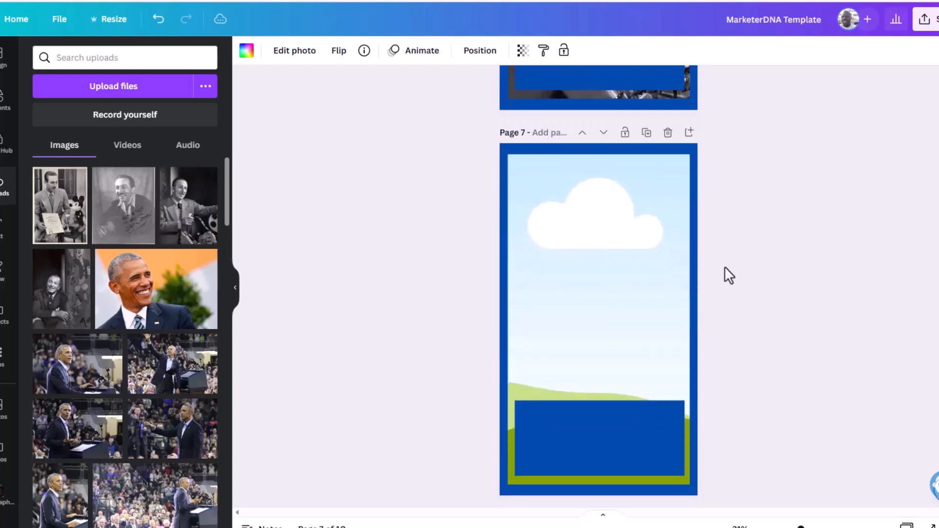
pyautogui.moveTo(124, 211); pyautogui.dragTo(620, 252)
pyautogui.scroll(-6, 720, 259)
pyautogui.scroll(-5, 730, 253)
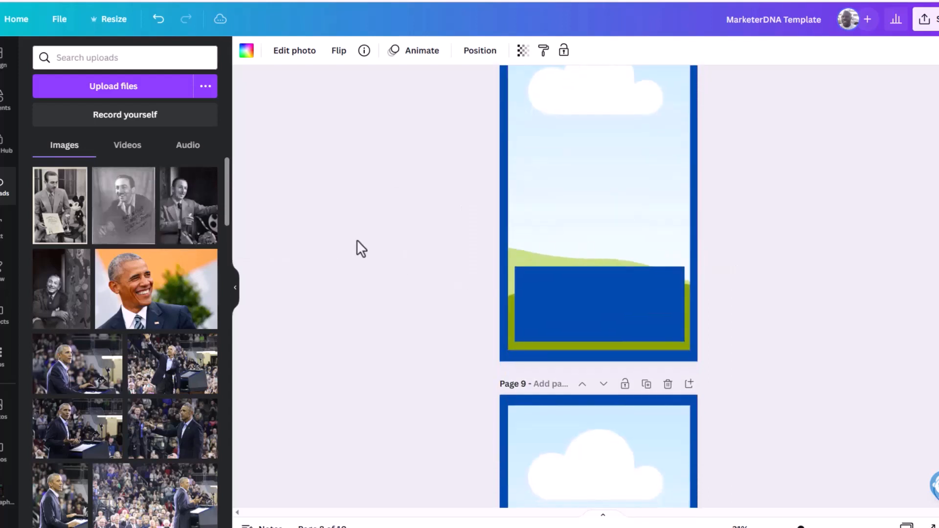
pyautogui.moveTo(61, 215); pyautogui.dragTo(535, 221)
# - Fill page 9's frame with the cartoon-wall photo and page 10's frame with the outstretched-arm photo
pyautogui.scroll(-5, 743, 256)
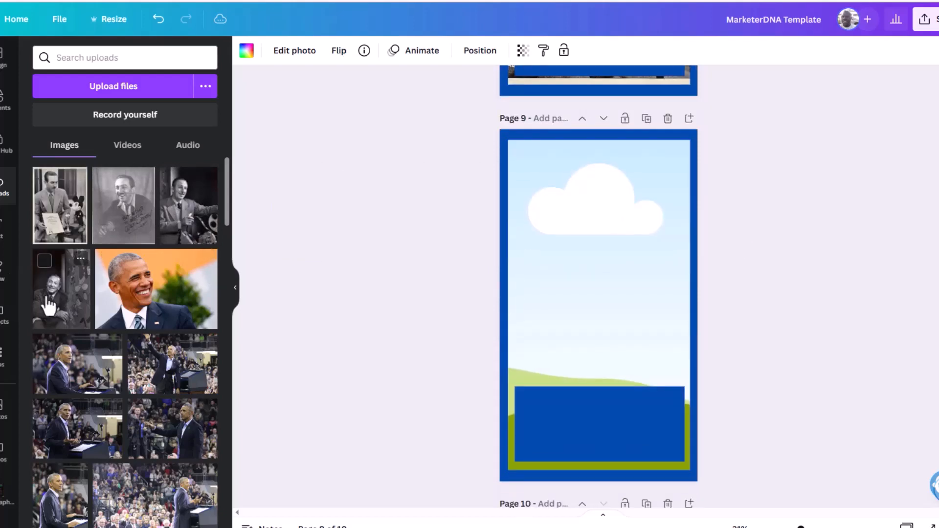
pyautogui.moveTo(47, 301); pyautogui.dragTo(515, 260)
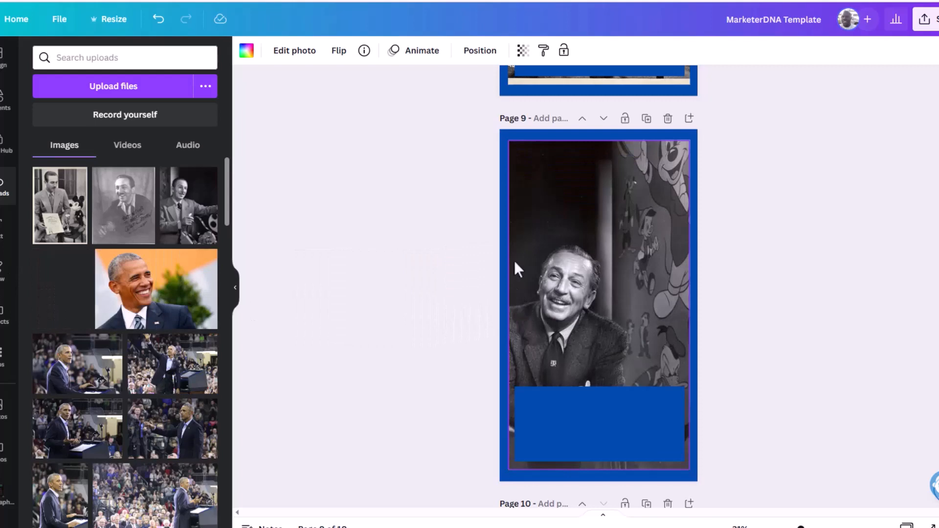
pyautogui.scroll(-5, 740, 289)
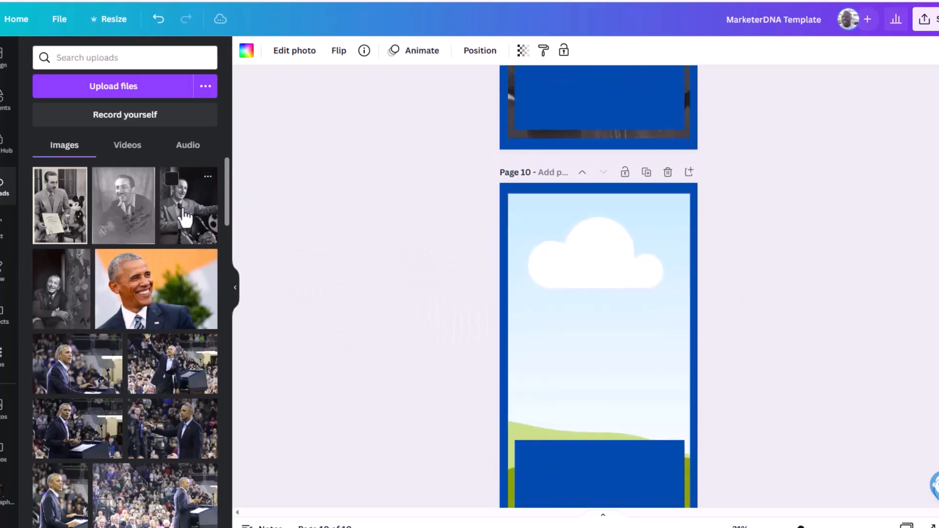
pyautogui.moveTo(169, 177); pyautogui.dragTo(567, 289)
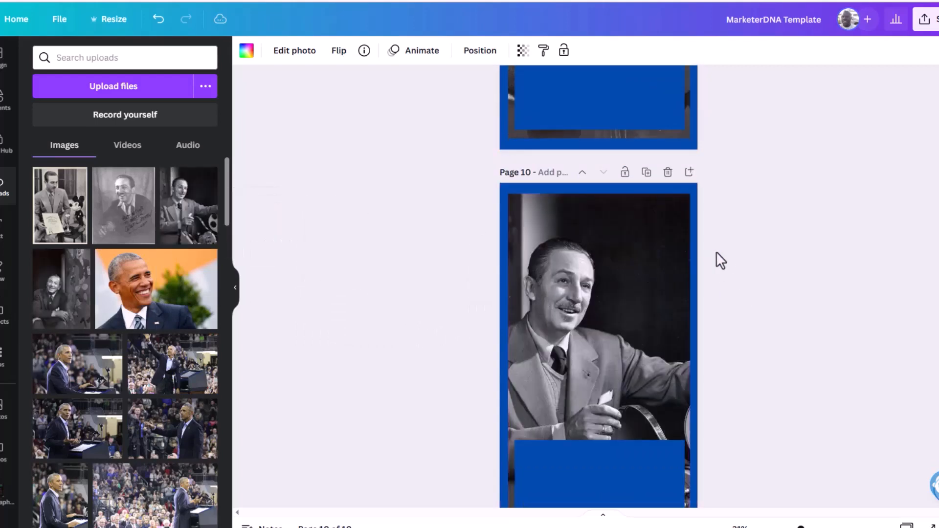
pyautogui.scroll(-2, 729, 257)
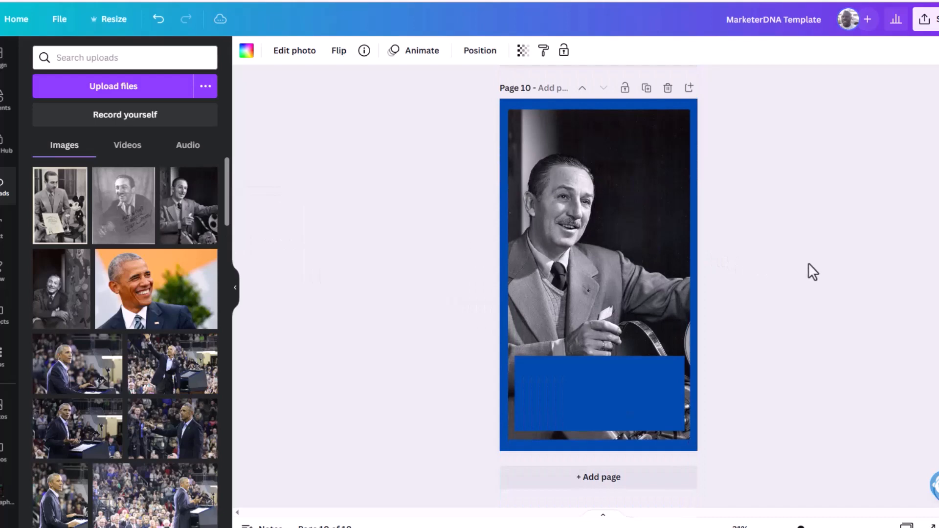
# - Download all 10 pages of the design as PNG files at 1,080 × 1,920 px
pyautogui.scroll(20, 811, 263)
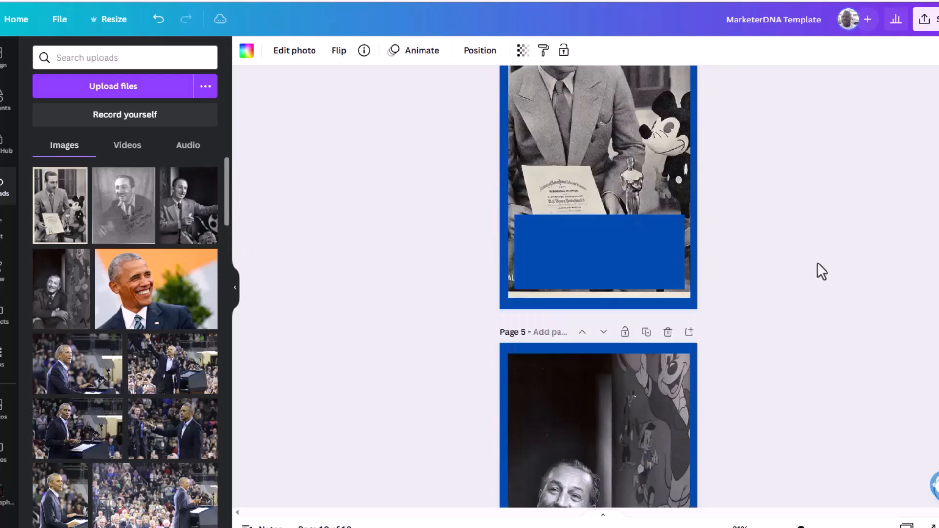
pyautogui.scroll(15, 818, 263)
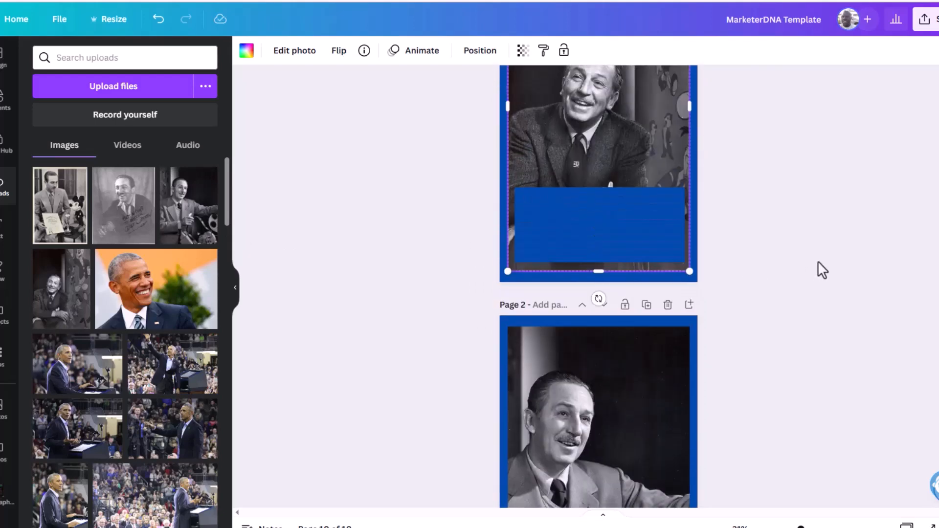
pyautogui.scroll(3, 817, 262)
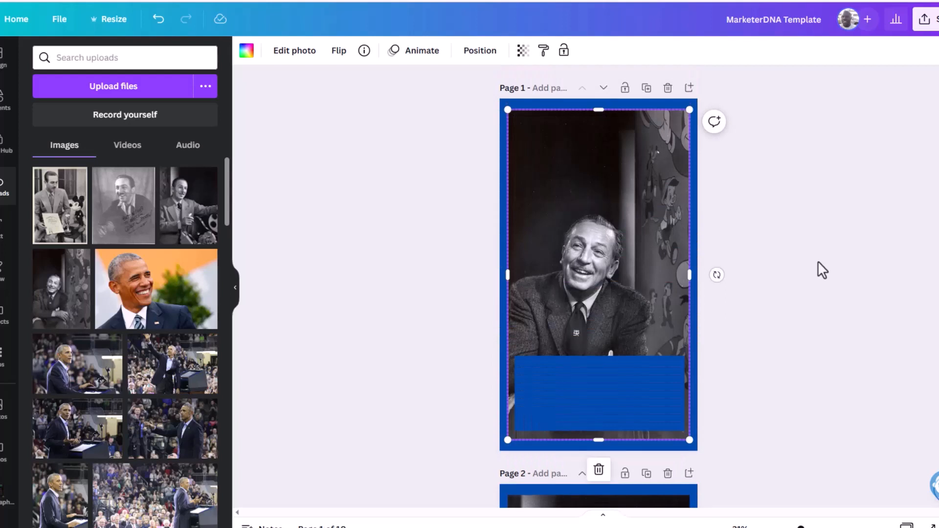
pyautogui.click(823, 270)
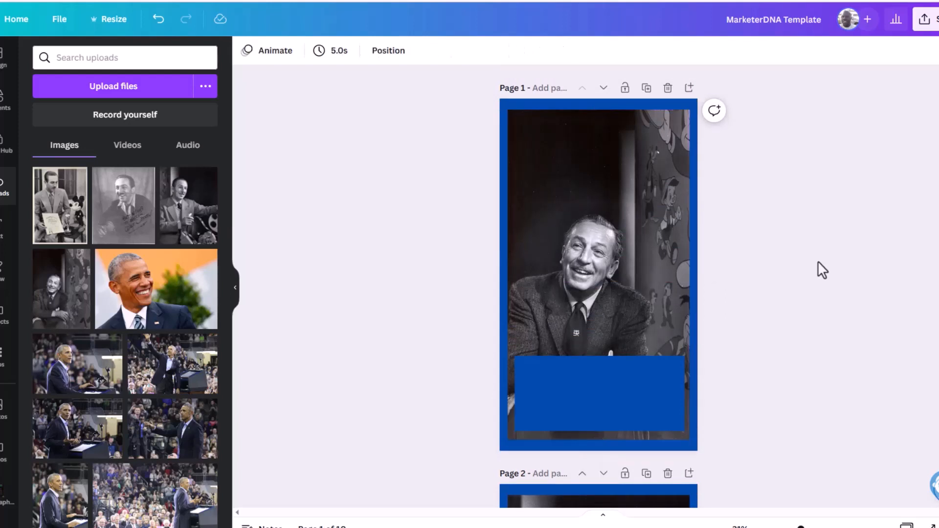
pyautogui.click(924, 20)
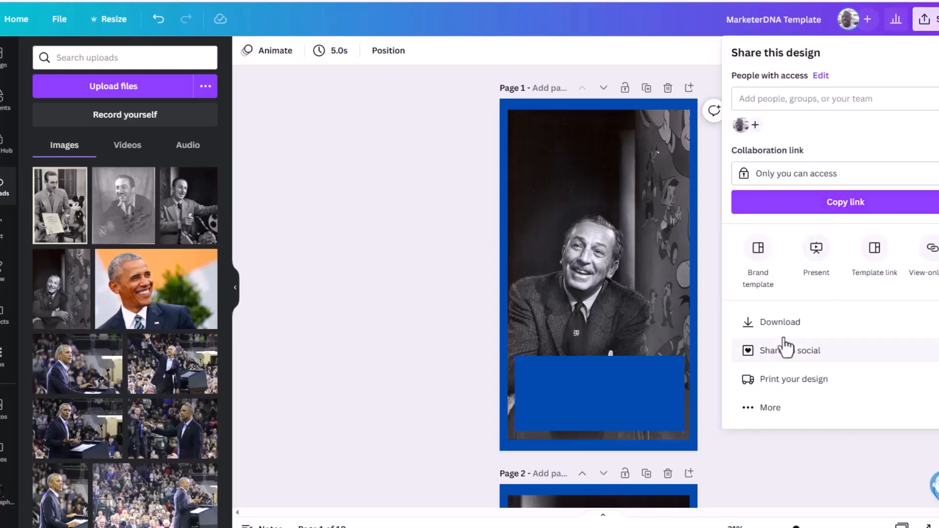
pyautogui.click(792, 324)
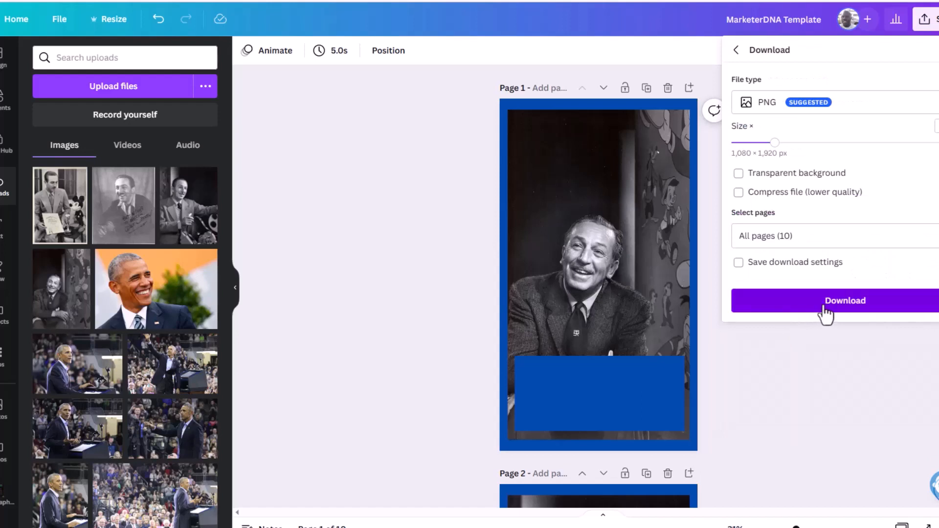
pyautogui.click(825, 306)
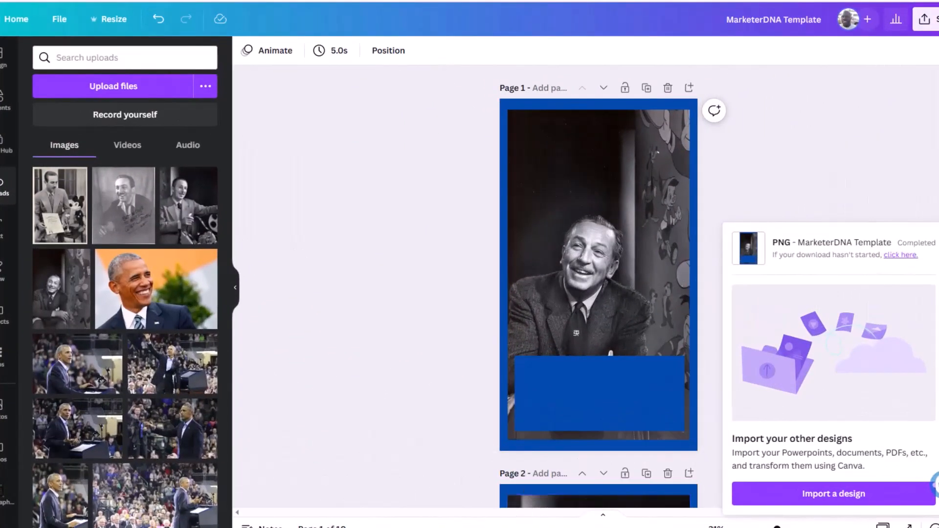
# - Switch to File Explorer and check the Walt Disney folder and its images subfolder for the extracted page PNGs
pyautogui.moveTo(365, 527)
pyautogui.click(396, 514)
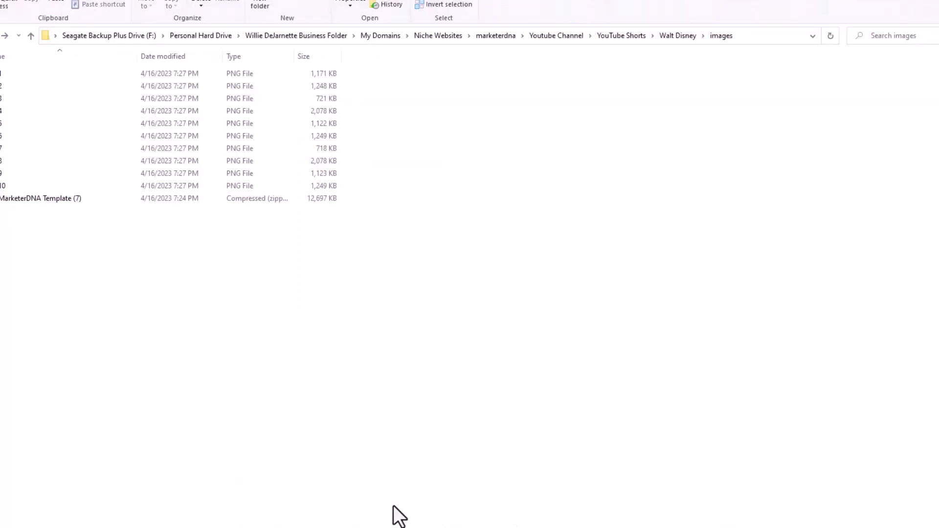
pyautogui.click(678, 35)
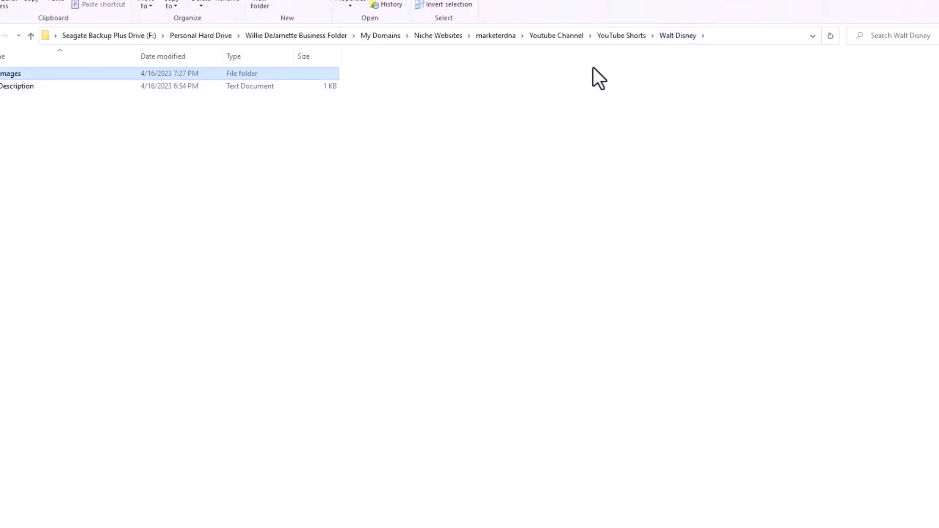
pyautogui.doubleClick(7, 74)
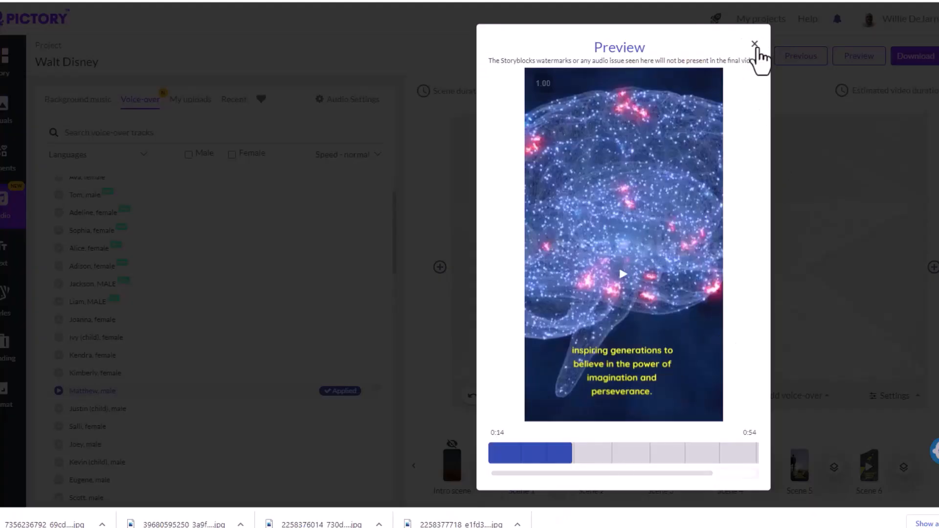
# - Close the video preview and start browsing the computer for files to add to the uploaded visuals
pyautogui.click(758, 48)
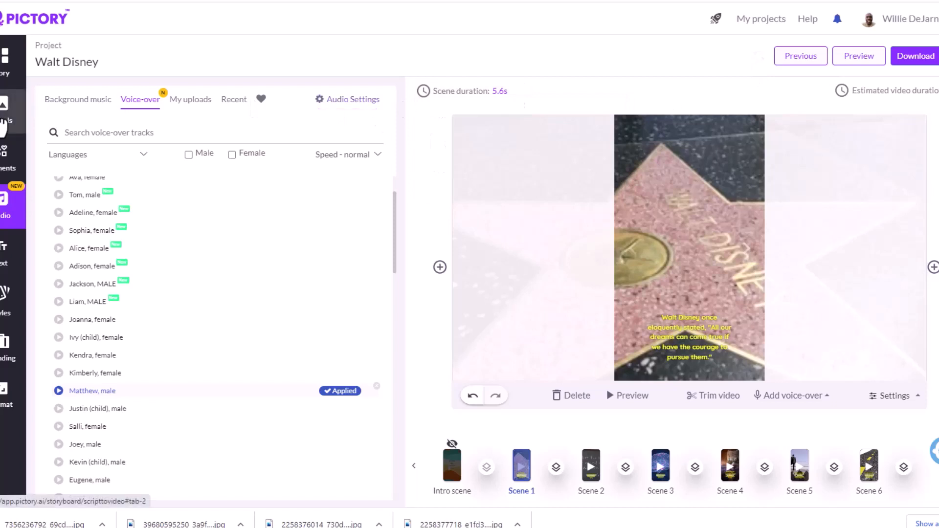
pyautogui.click(4, 122)
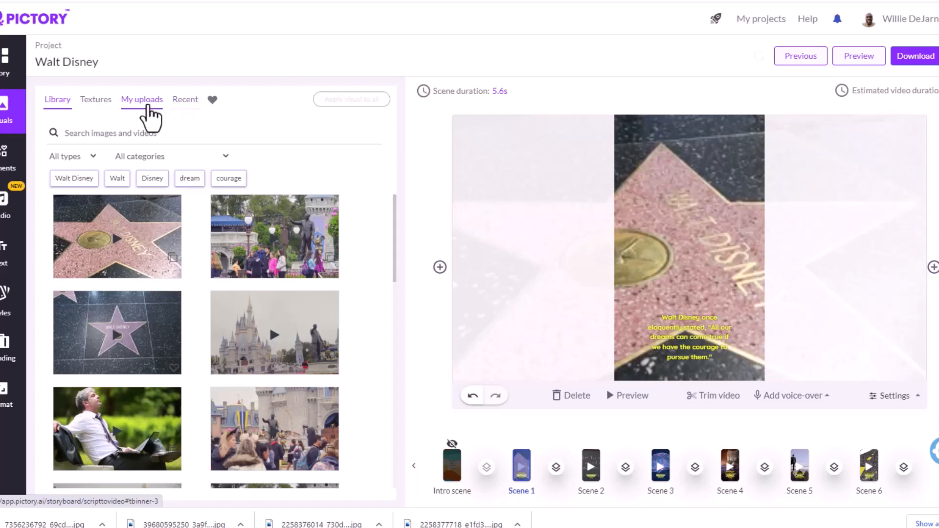
pyautogui.click(144, 105)
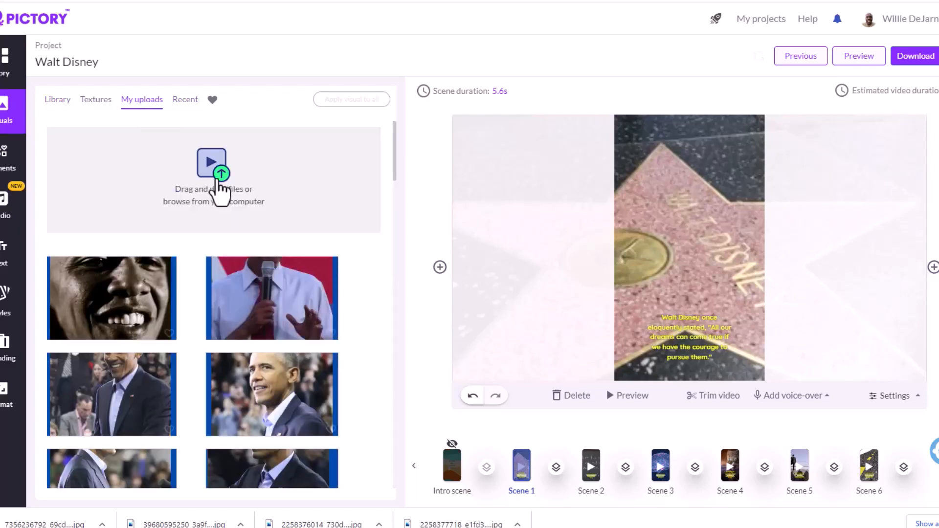
pyautogui.click(220, 193)
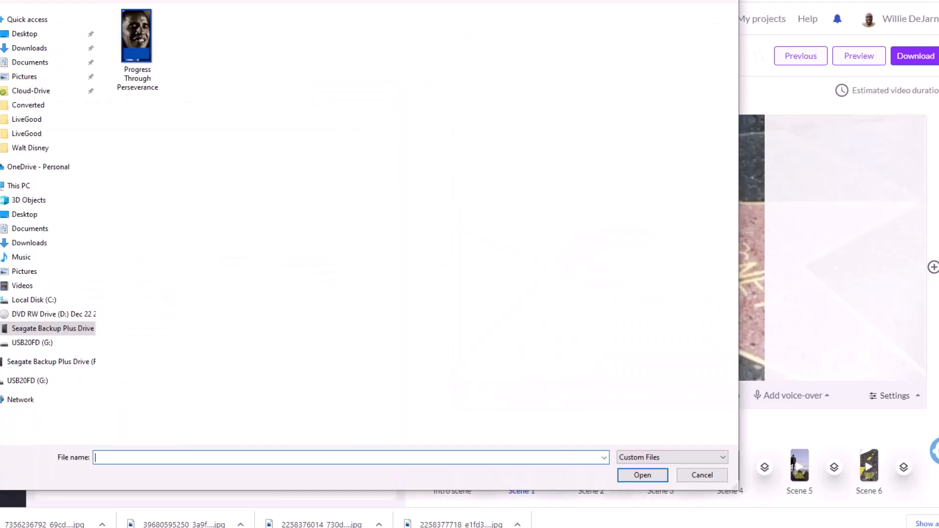
# - Browse to the images subfolder of the Walt Disney folder inside YouTube Shorts
pyautogui.hotkey('alt', 'Up')
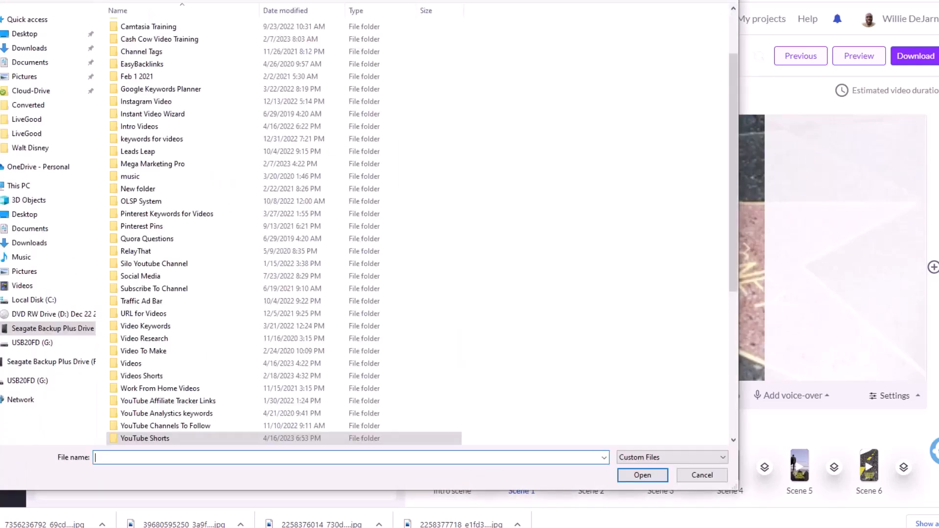
pyautogui.scroll(-2, 268, 213)
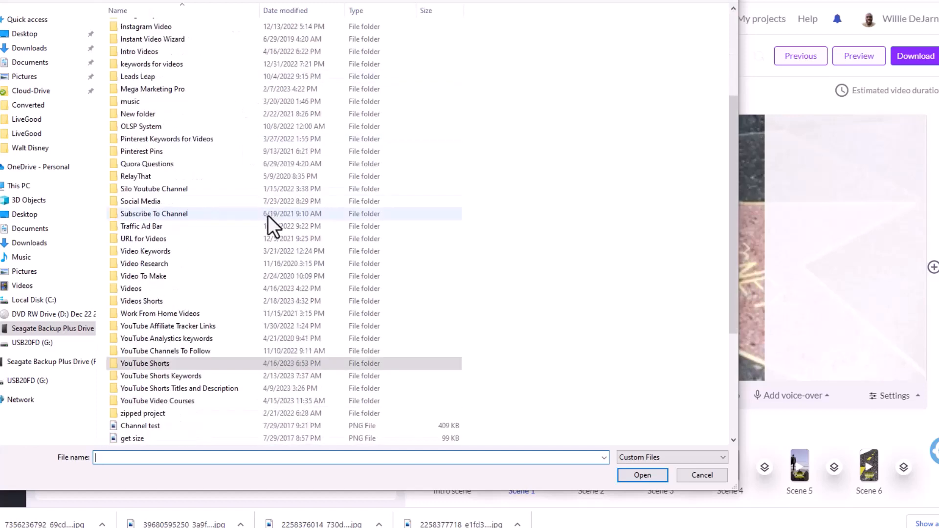
pyautogui.doubleClick(136, 289)
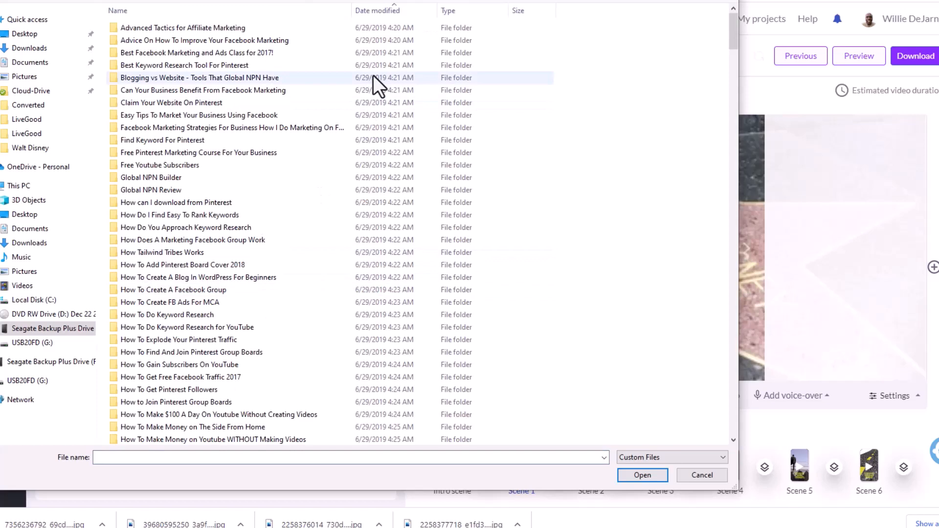
pyautogui.press('BackSpace')
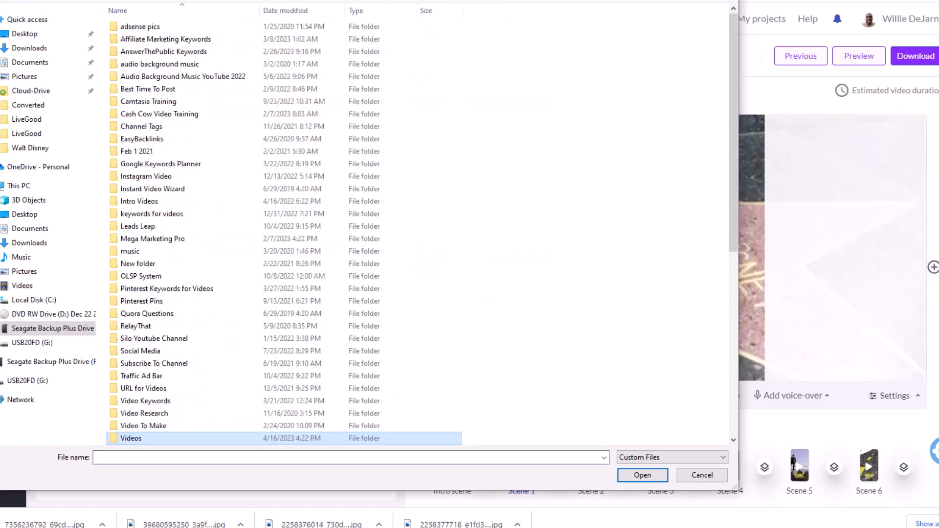
pyautogui.scroll(-2, 153, 234)
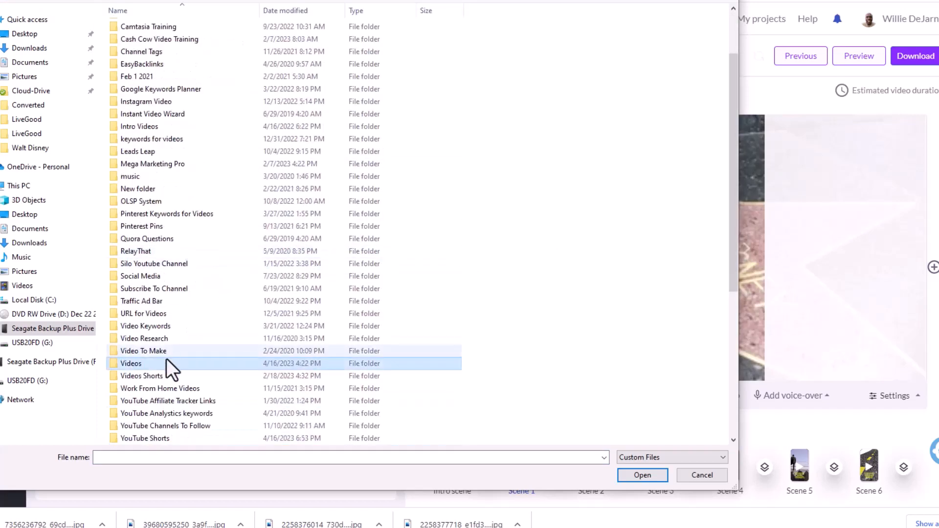
pyautogui.scroll(-1, 191, 357)
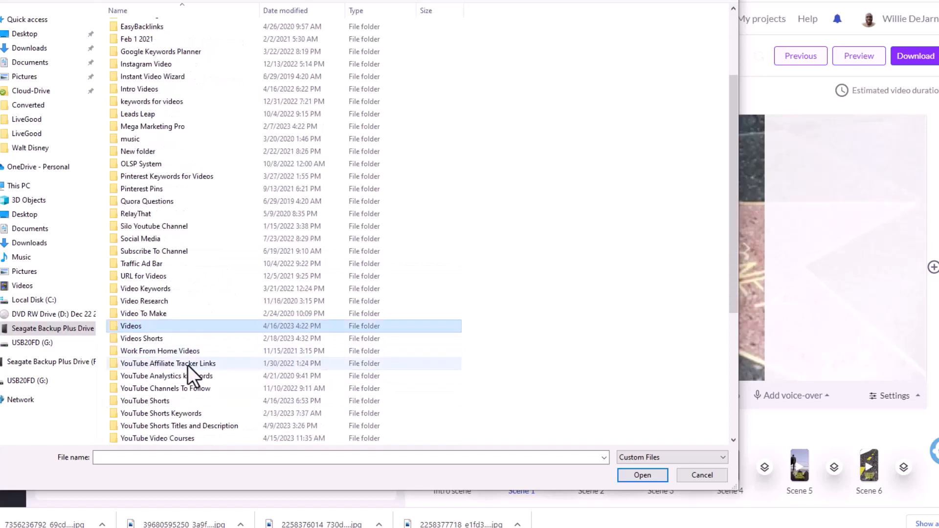
pyautogui.doubleClick(162, 402)
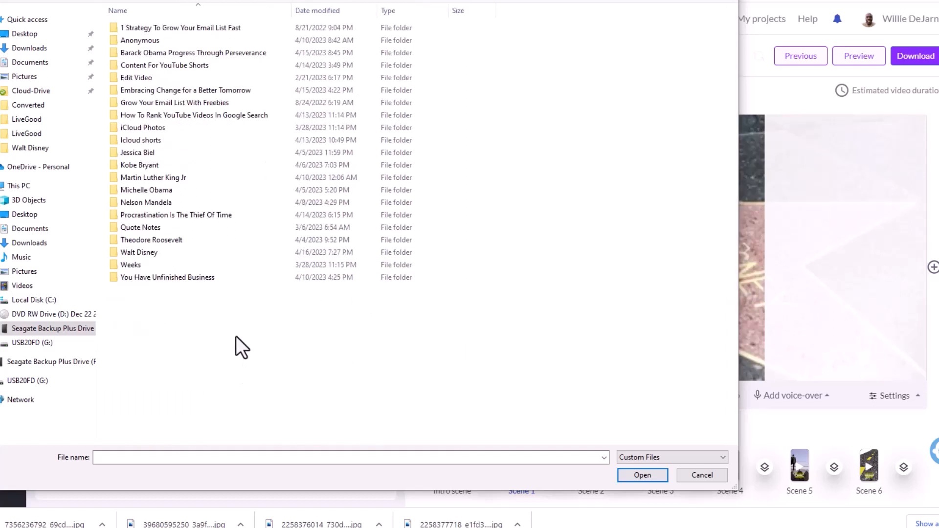
pyautogui.click(137, 251)
pyautogui.doubleClick(137, 251)
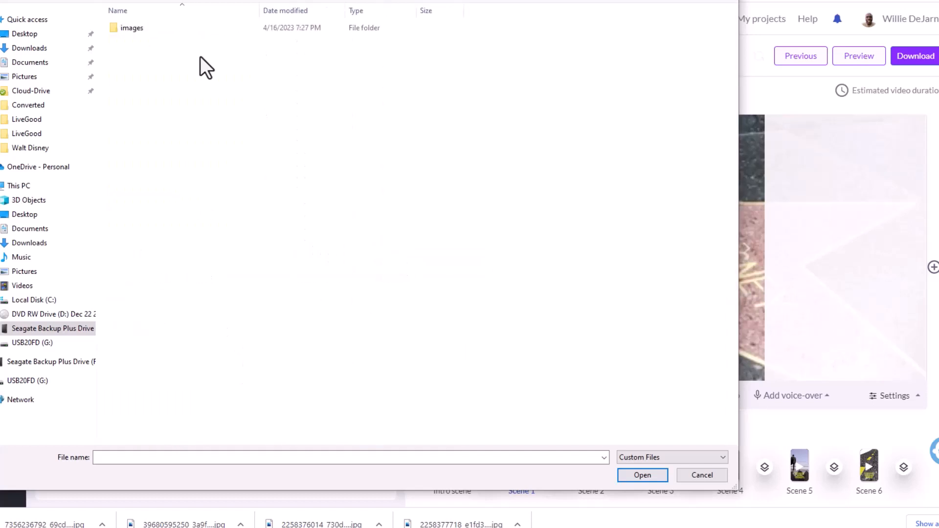
pyautogui.click(140, 30)
pyautogui.doubleClick(140, 30)
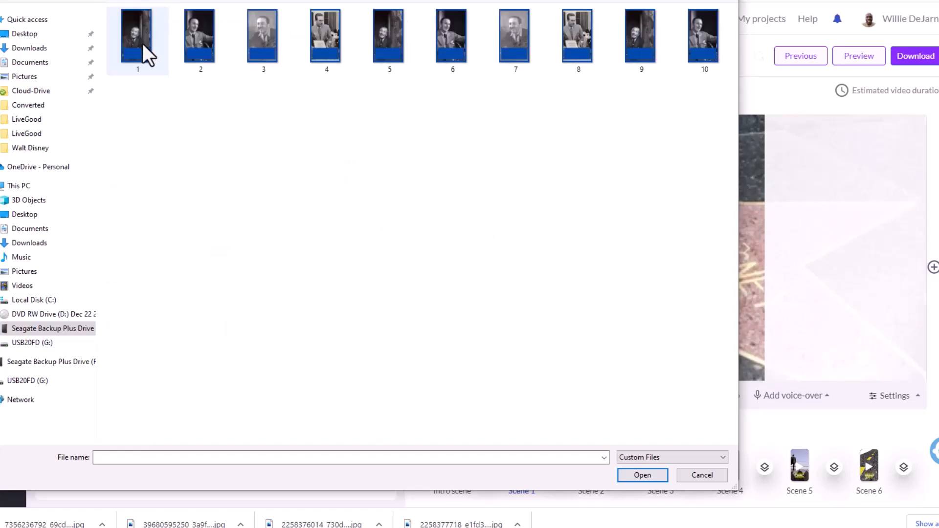
# - Upload images 1 through 10 together and save them to the project's uploaded visuals
pyautogui.click(142, 47)
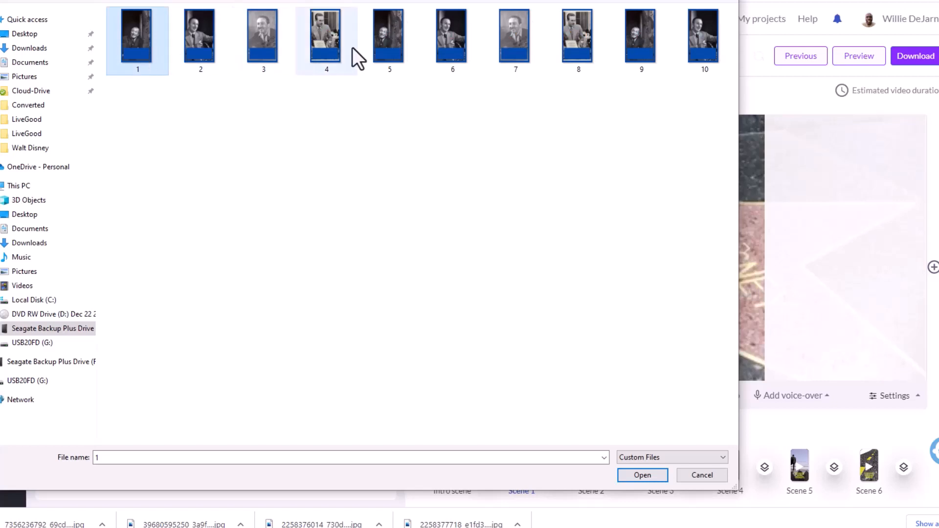
pyautogui.keyDown('shift'); pyautogui.click(691, 54); pyautogui.keyUp('shift')
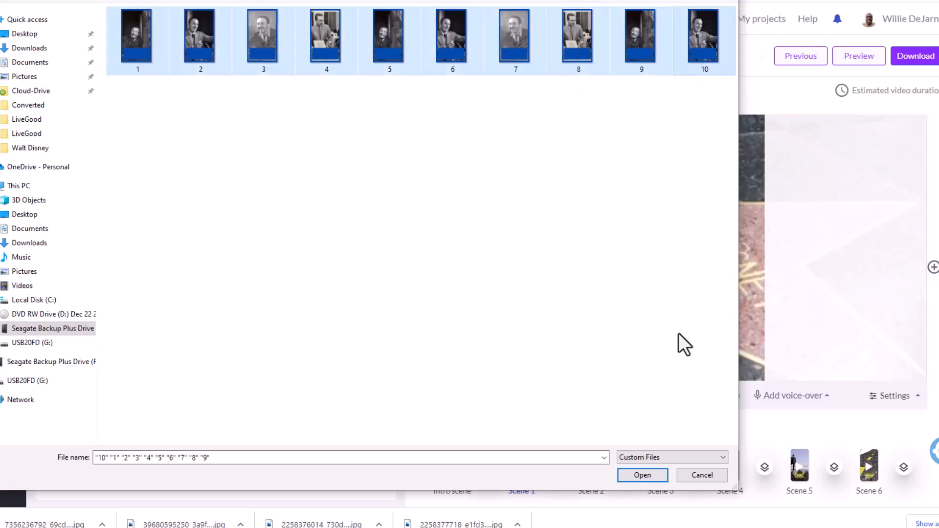
pyautogui.click(632, 478)
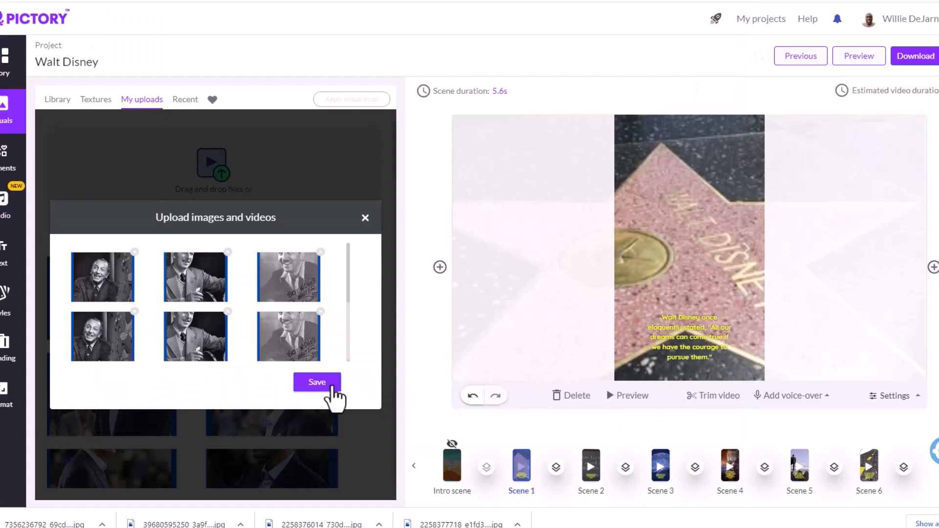
pyautogui.click(331, 386)
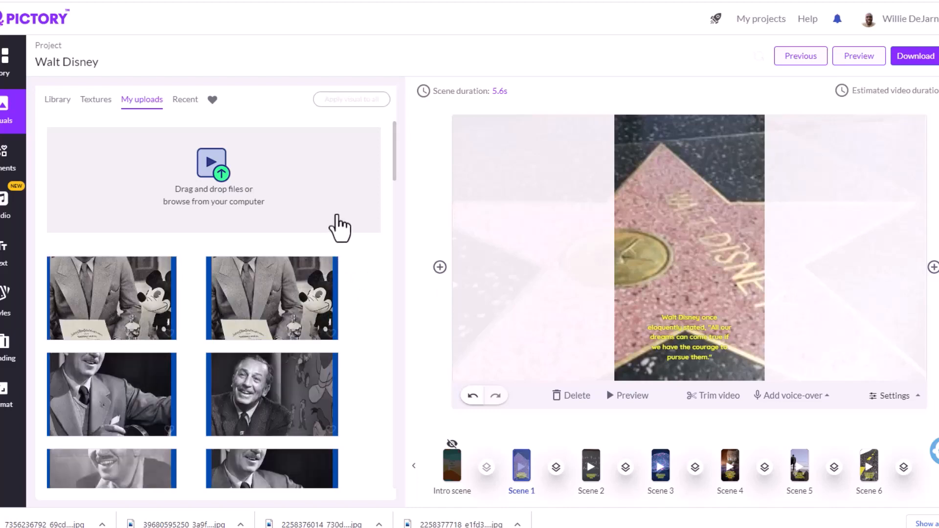
# - Replace scene 1's visual with a framed cartoon-wall photo, then widen its caption and centre it in the blue box
pyautogui.scroll(-6, 340, 240)
pyautogui.scroll(-2, 334, 264)
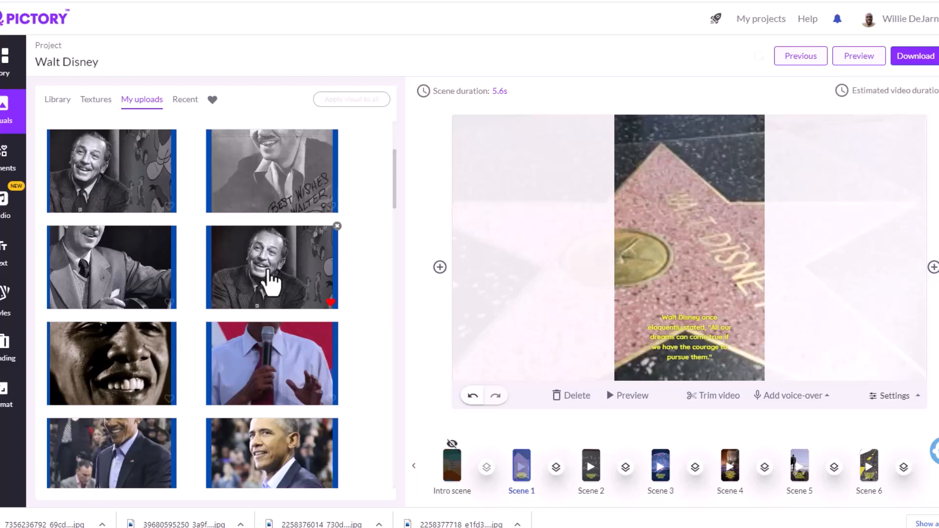
pyautogui.click(271, 282)
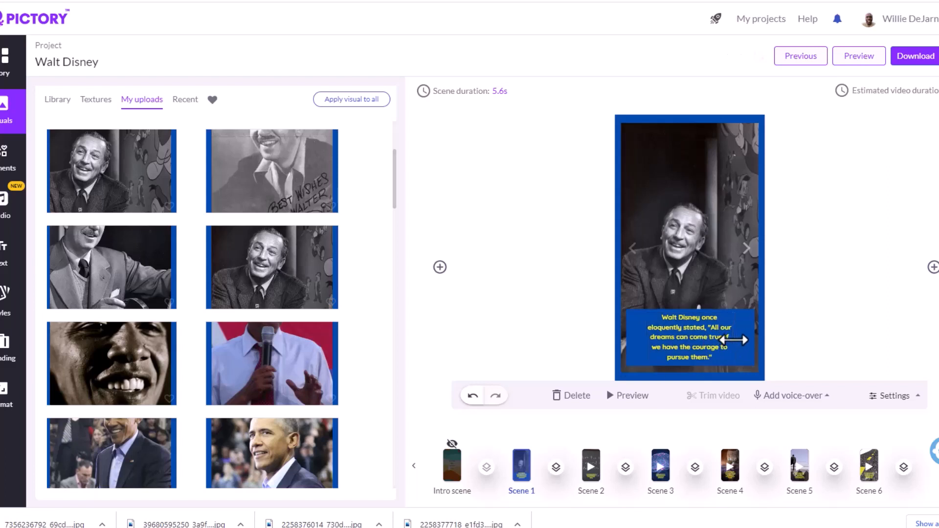
pyautogui.moveTo(734, 340); pyautogui.dragTo(742, 347)
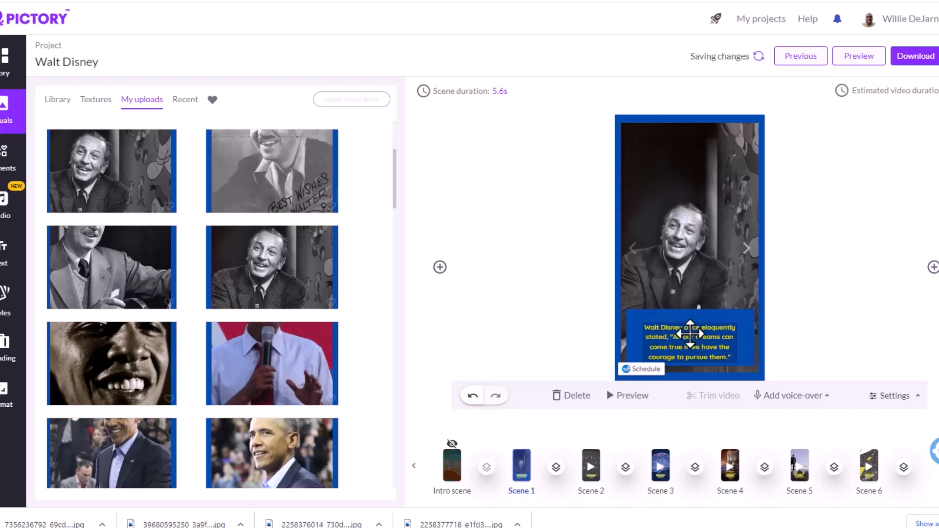
pyautogui.moveTo(690, 333); pyautogui.dragTo(691, 329)
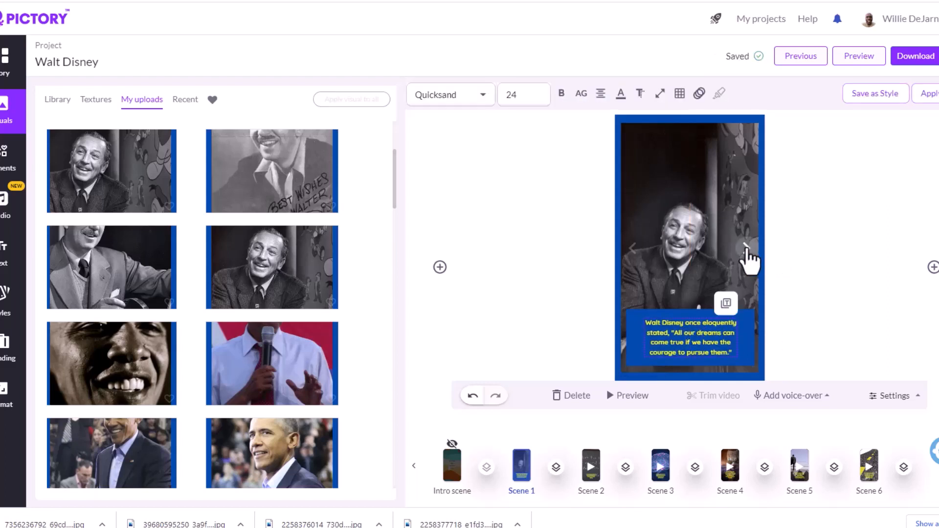
# - Replace scene 2's visual with the framed outstretched-arm photo and move its caption slightly up within the blue box
pyautogui.click(746, 248)
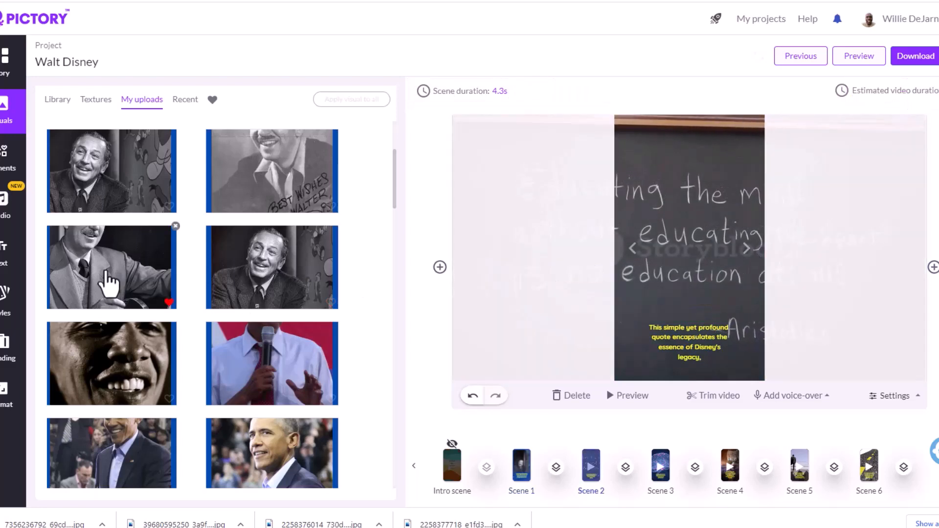
pyautogui.click(109, 282)
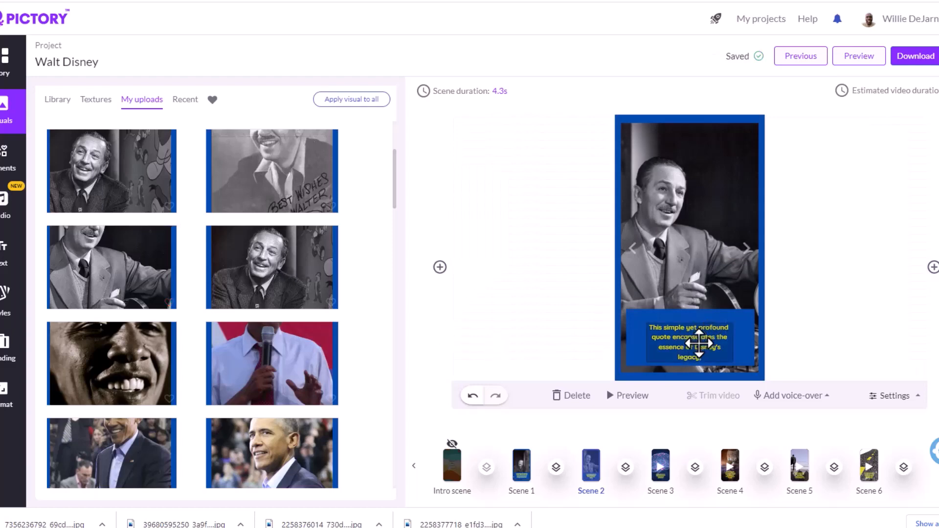
pyautogui.moveTo(699, 344); pyautogui.dragTo(697, 339)
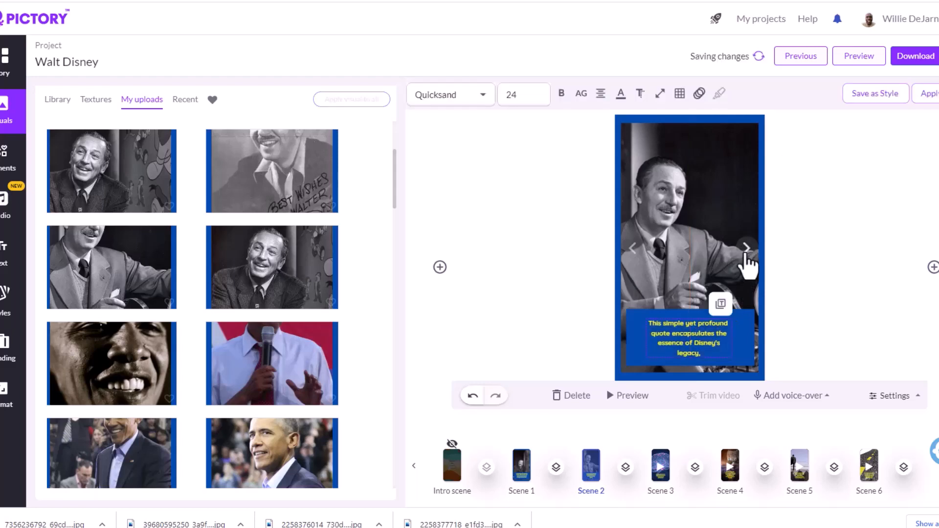
# - Replace scene 3's visual with the framed autographed portrait and move its caption slightly up within the blue box
pyautogui.click(746, 248)
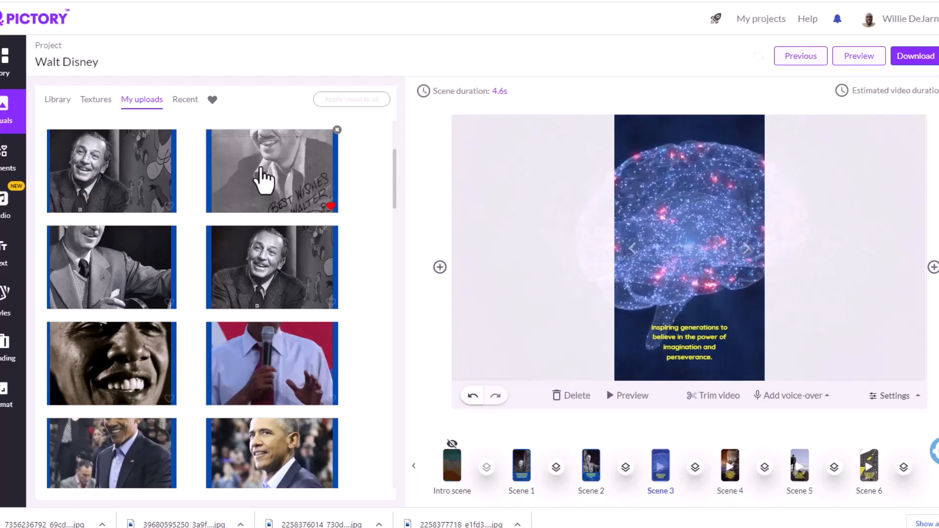
pyautogui.click(264, 180)
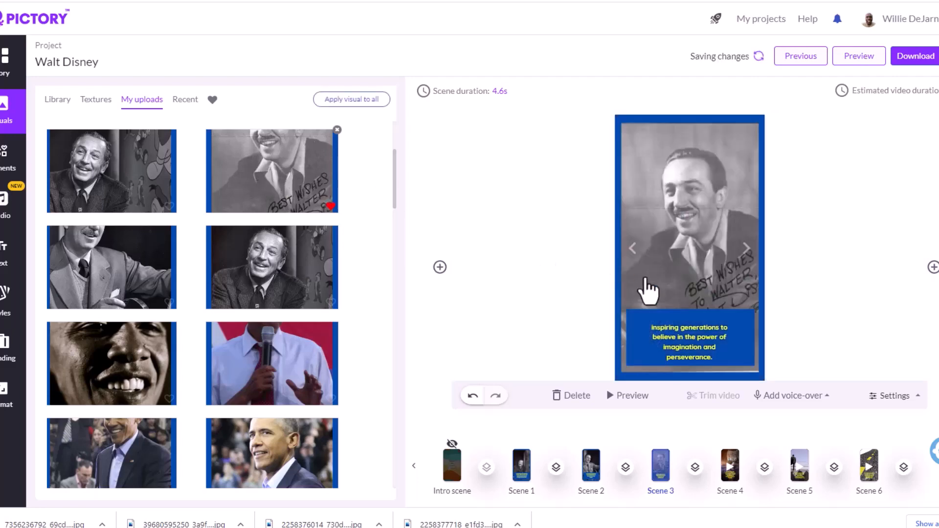
pyautogui.moveTo(686, 343); pyautogui.dragTo(801, 351)
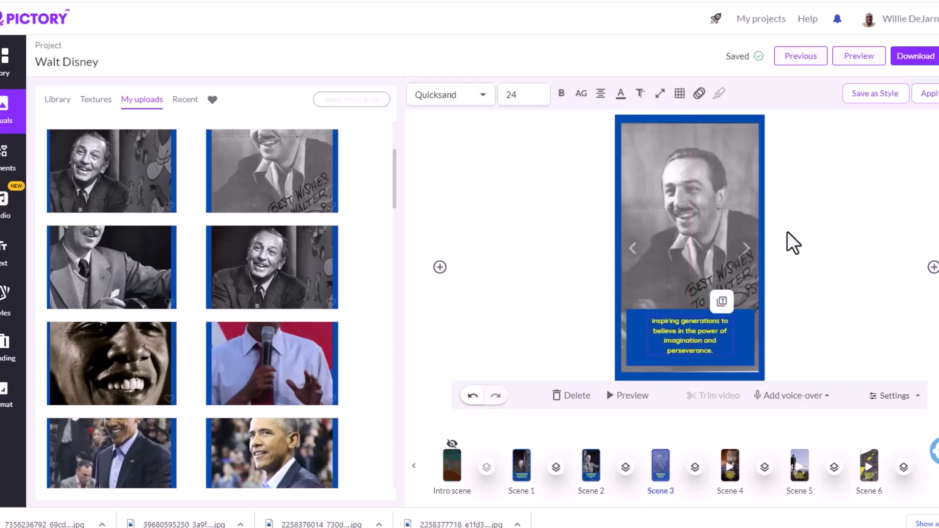
# - Replace scene 4's visual with a framed cartoon-wall photo, then widen its caption and fit it inside the blue box
pyautogui.click(745, 249)
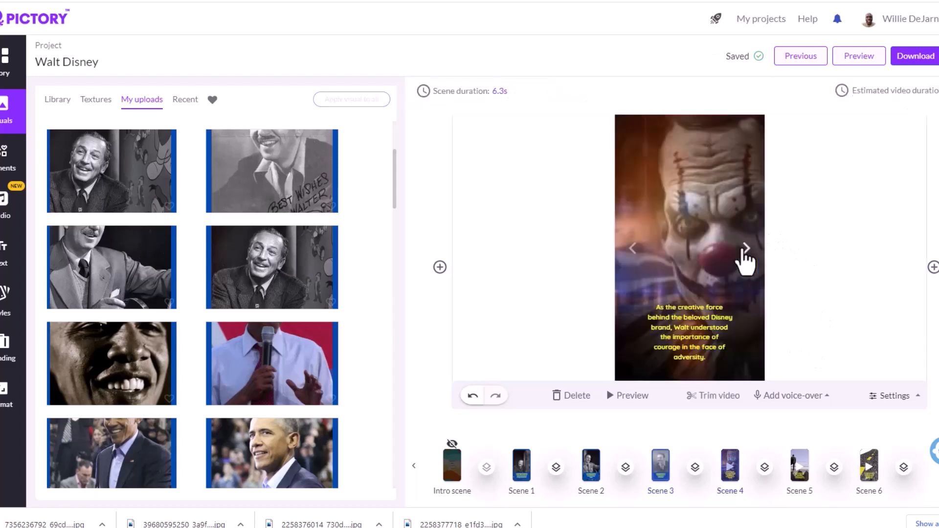
pyautogui.click(114, 175)
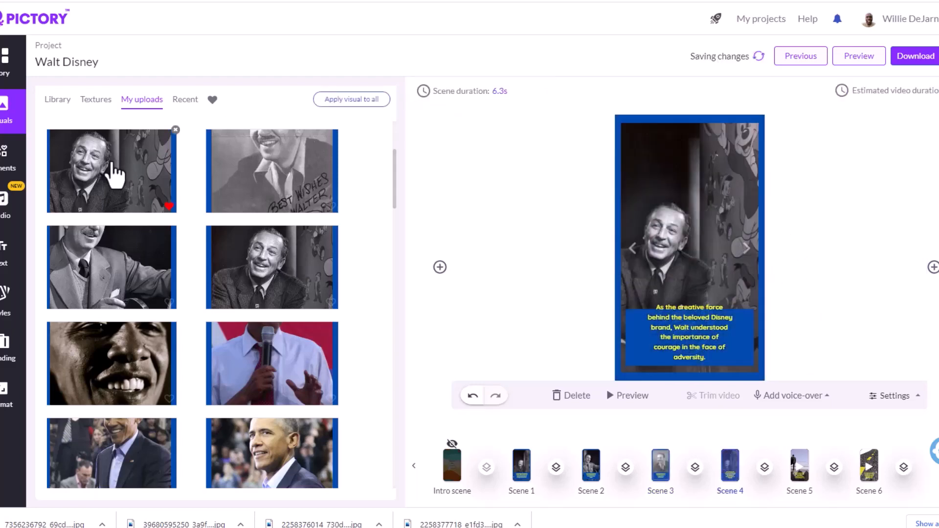
pyautogui.moveTo(695, 332); pyautogui.dragTo(696, 337)
pyautogui.click(732, 337)
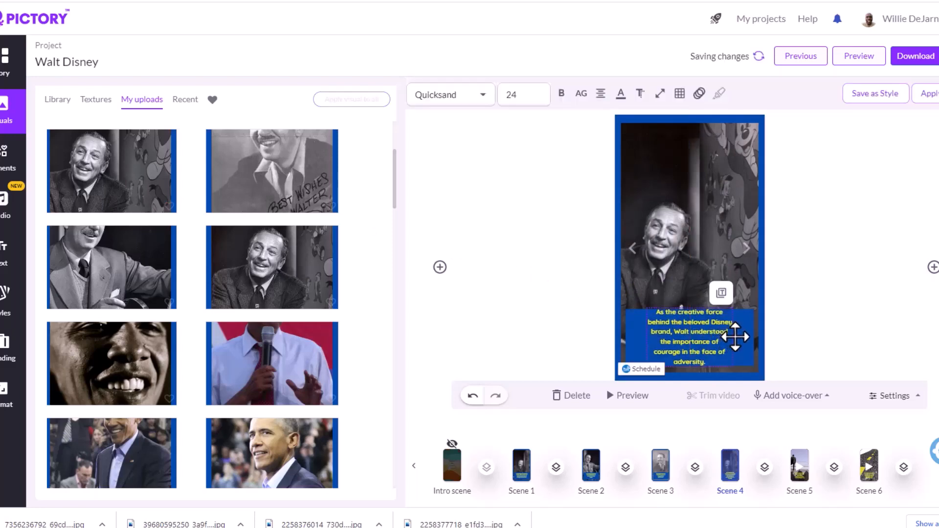
pyautogui.moveTo(731, 338); pyautogui.dragTo(686, 338)
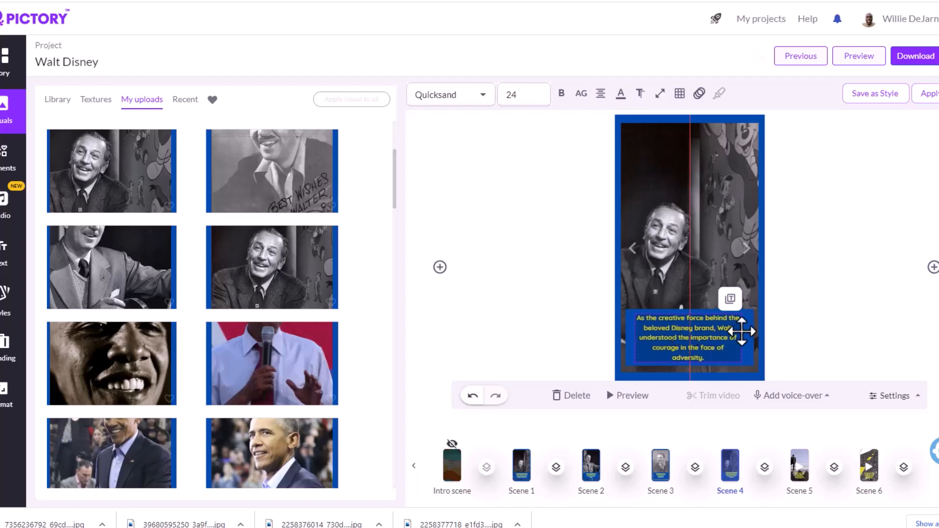
# - Replace scene 5's visual with the framed cartoon-wall photo and scene 6's visual with the framed outstretched-arm photo
pyautogui.click(746, 249)
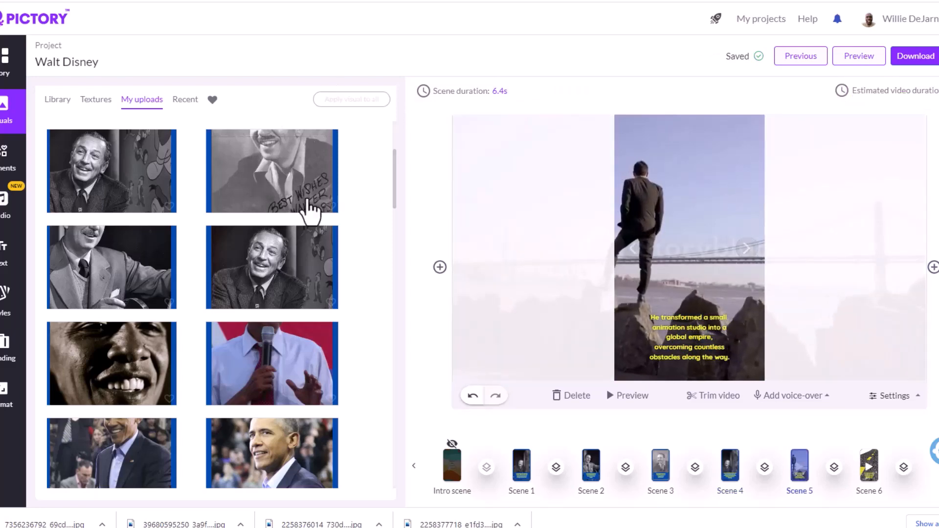
pyautogui.scroll(3, 295, 220)
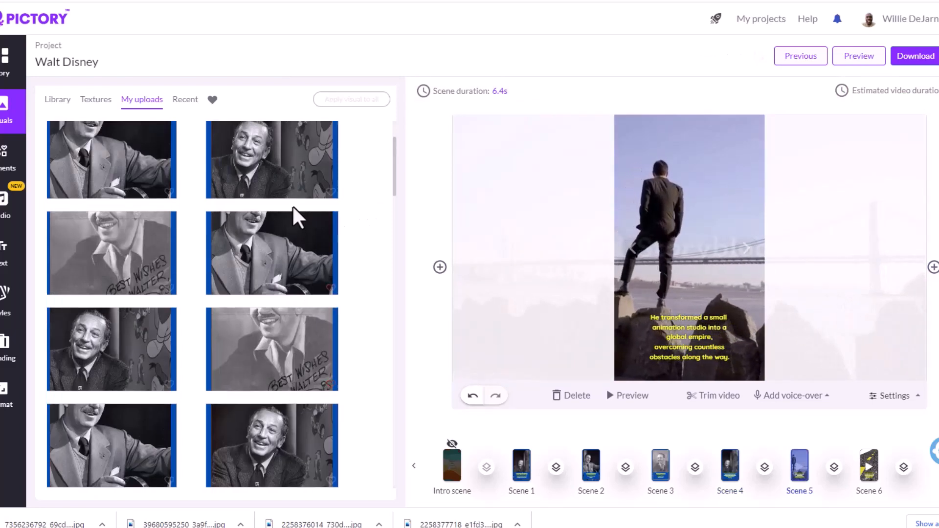
pyautogui.scroll(1, 290, 215)
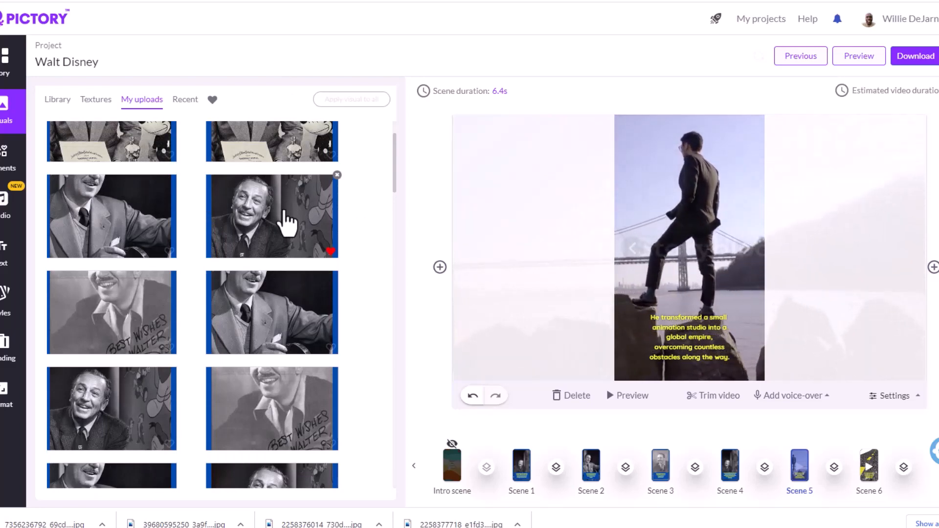
pyautogui.click(284, 211)
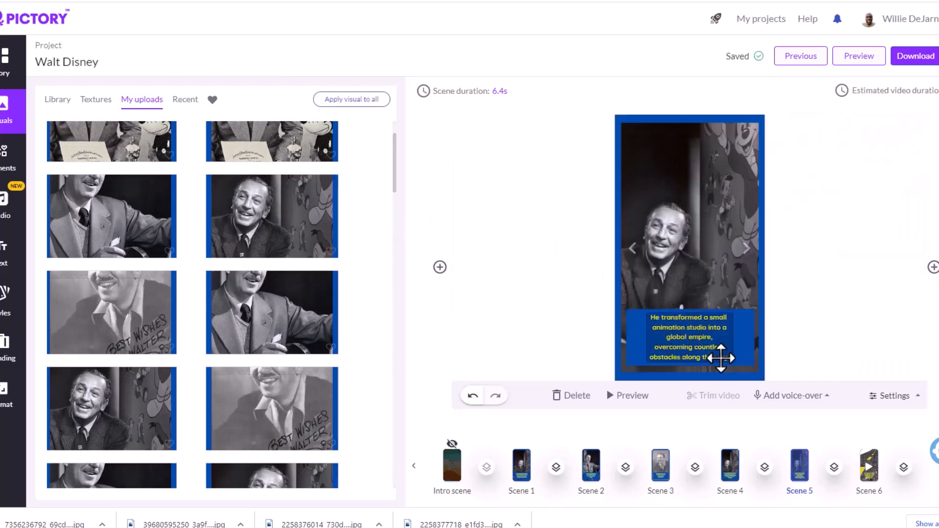
pyautogui.click(746, 249)
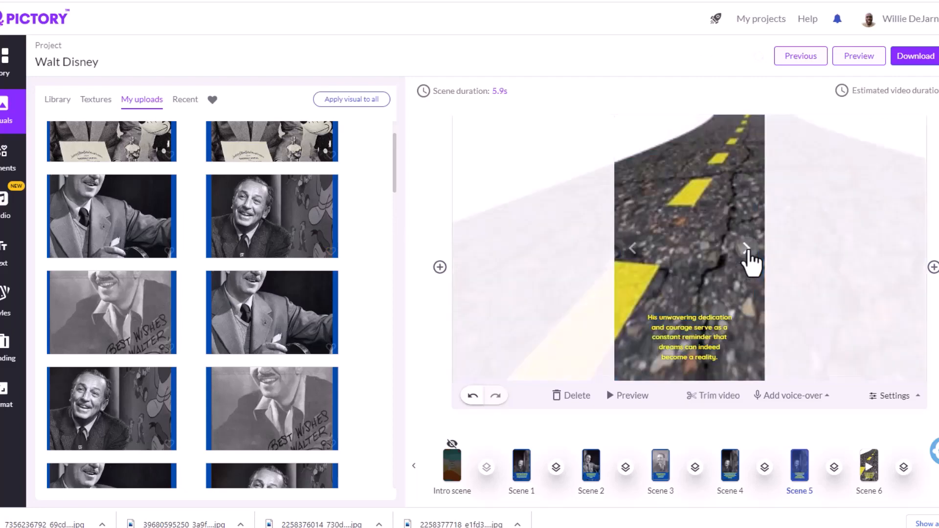
pyautogui.click(96, 235)
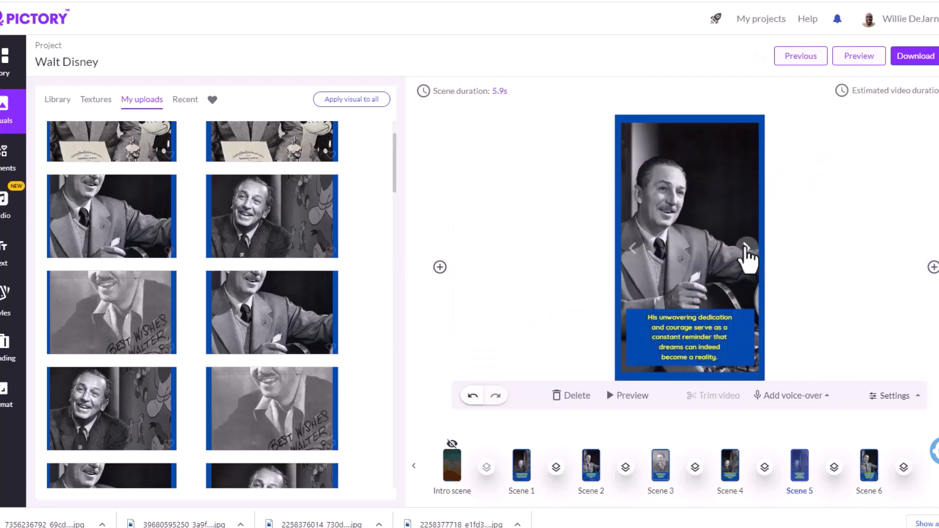
# - Replace scene 7's visual with the uploaded framed photo showing the certificate and Mickey Mouse figure
pyautogui.click(746, 248)
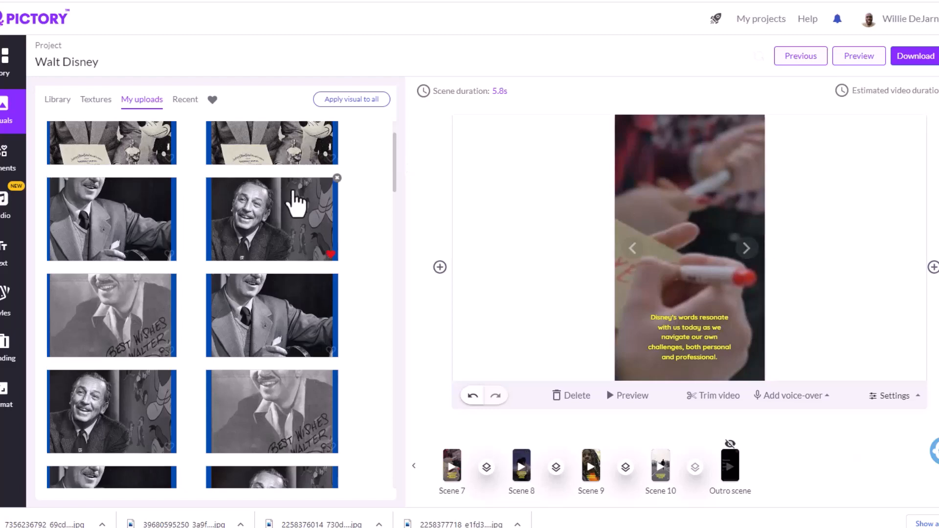
pyautogui.scroll(1, 288, 196)
pyautogui.scroll(3, 270, 160)
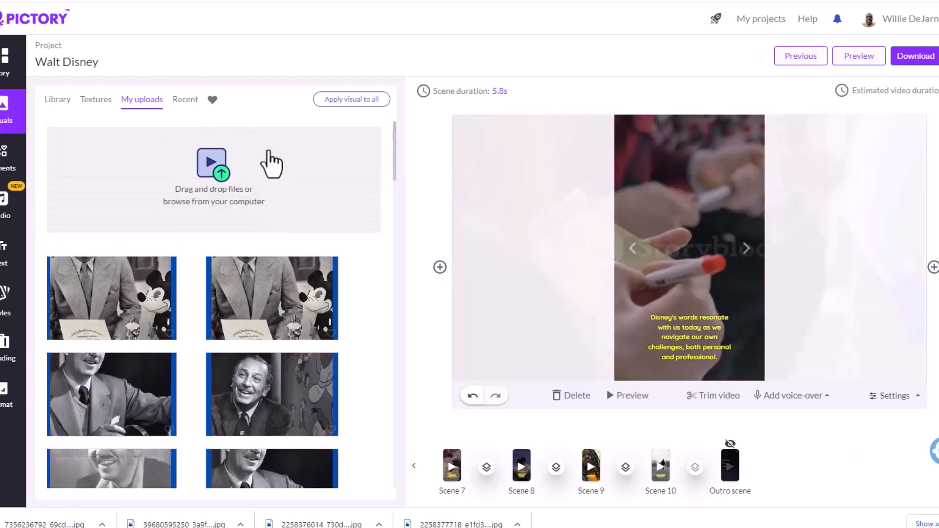
pyautogui.click(269, 162)
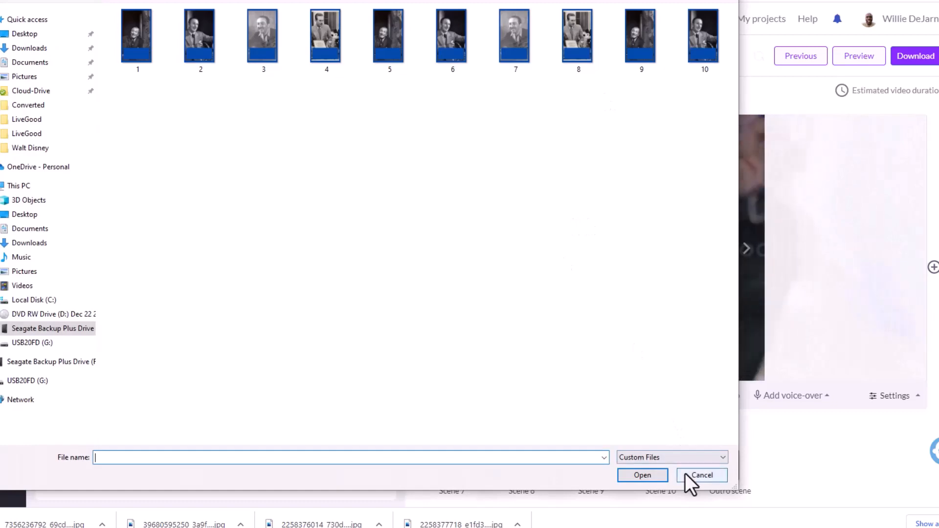
pyautogui.click(686, 474)
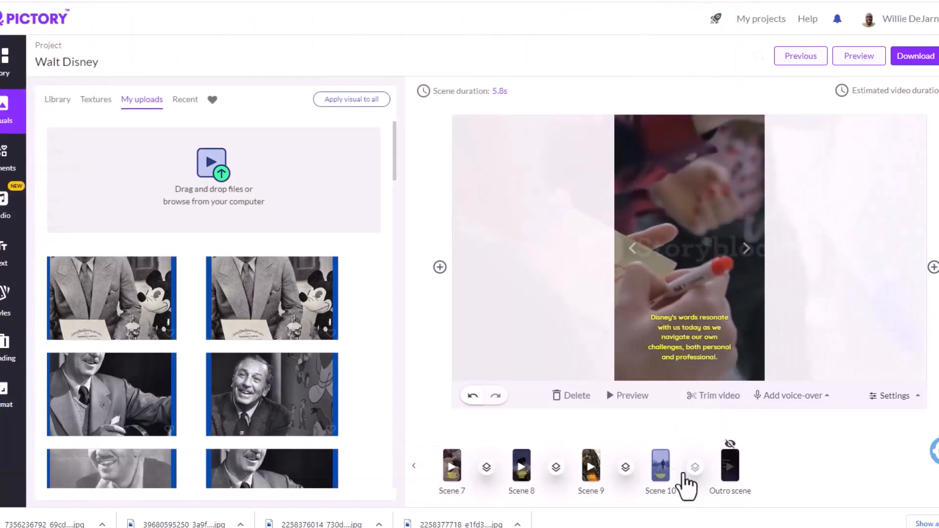
pyautogui.click(272, 318)
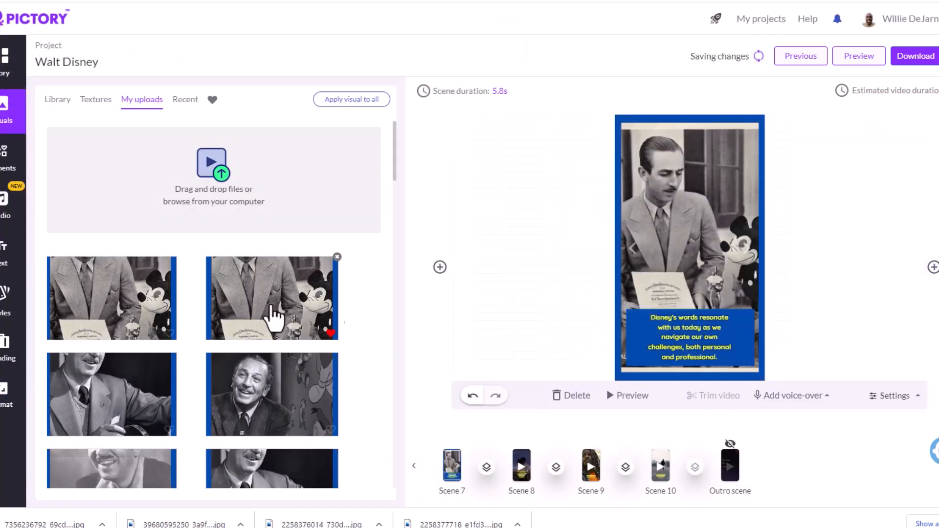
# - Replace scene 8's visual with a framed cartoon-wall photo, then widen its caption and centre it inside the blue box
pyautogui.click(746, 249)
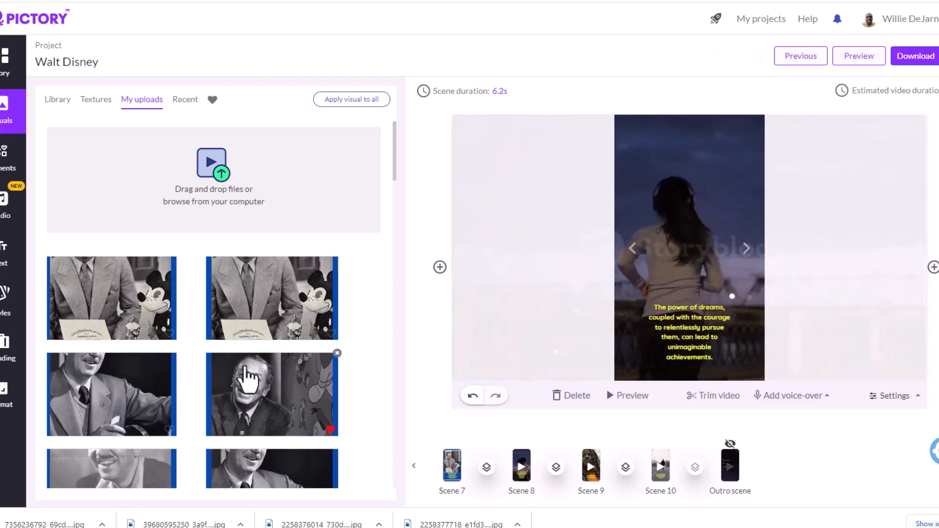
pyautogui.scroll(-5, 283, 344)
pyautogui.moveTo(283, 377)
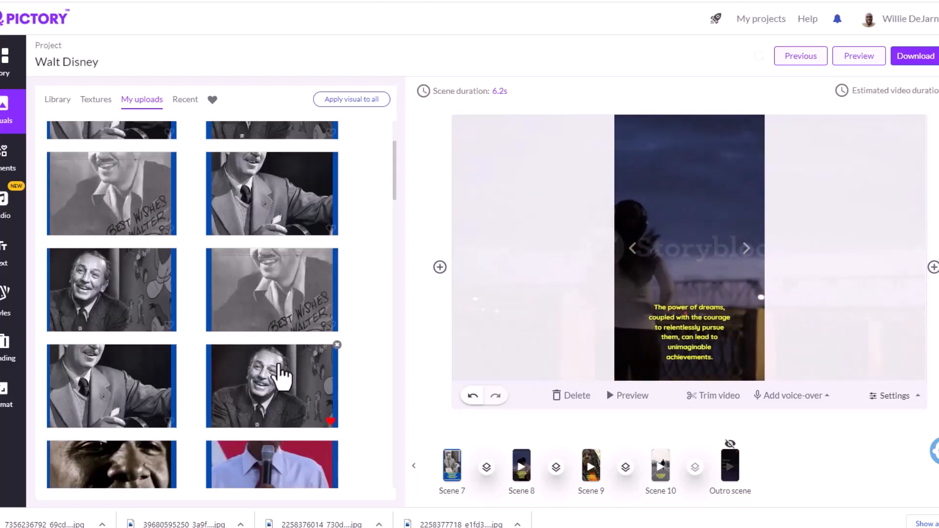
pyautogui.click(282, 376)
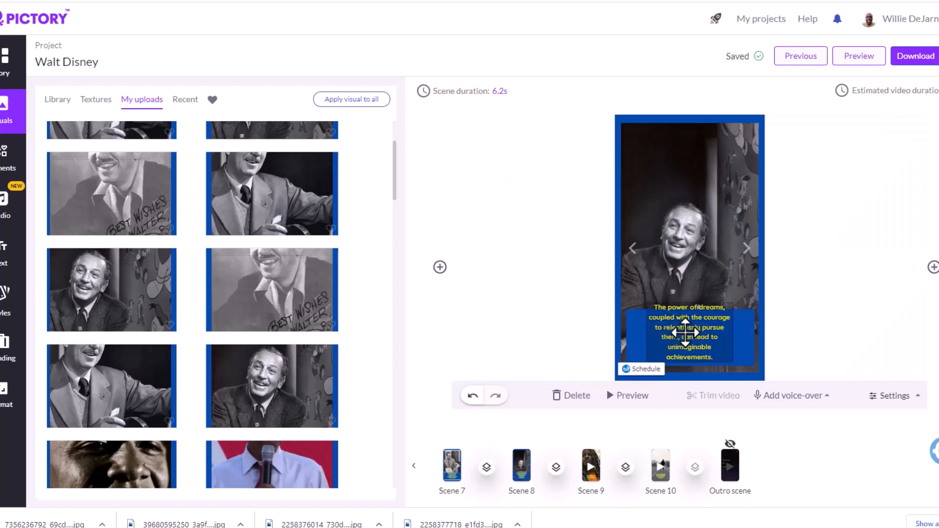
pyautogui.moveTo(685, 331); pyautogui.dragTo(759, 337)
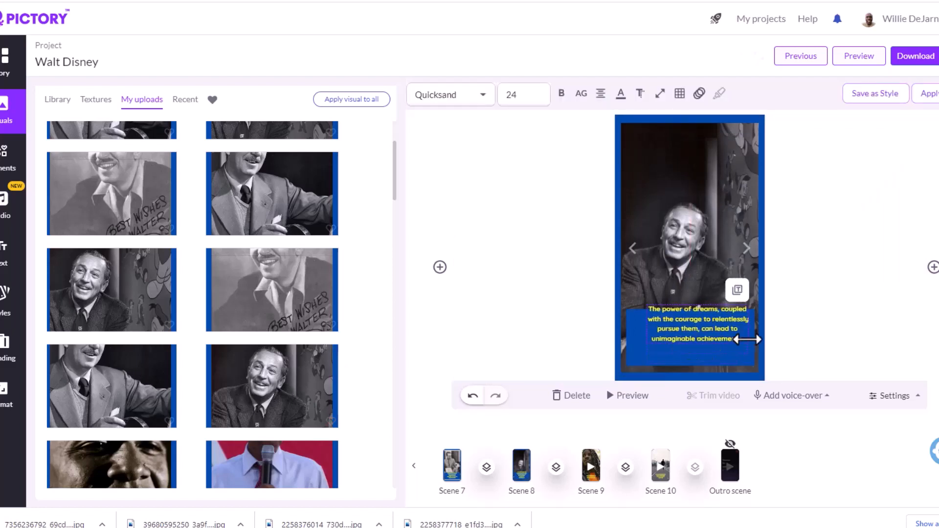
pyautogui.moveTo(671, 329); pyautogui.dragTo(671, 336)
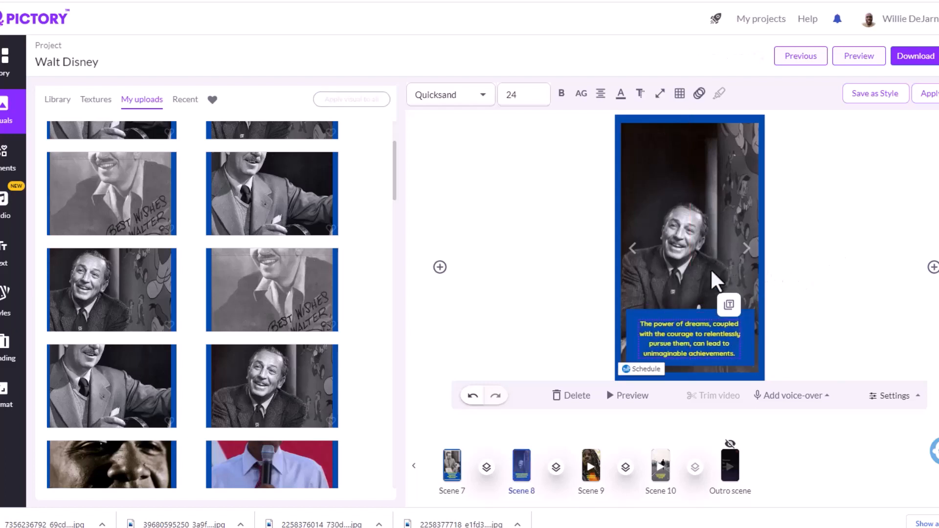
pyautogui.click(810, 294)
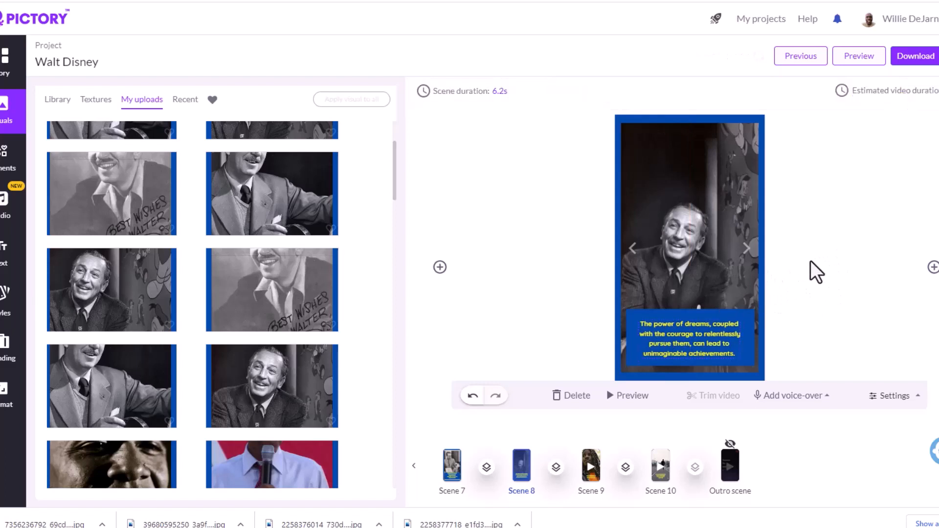
# - Replace scene 9's visual with the framed outstretched-arm photo and move its caption up to the middle of the blue box
pyautogui.click(746, 249)
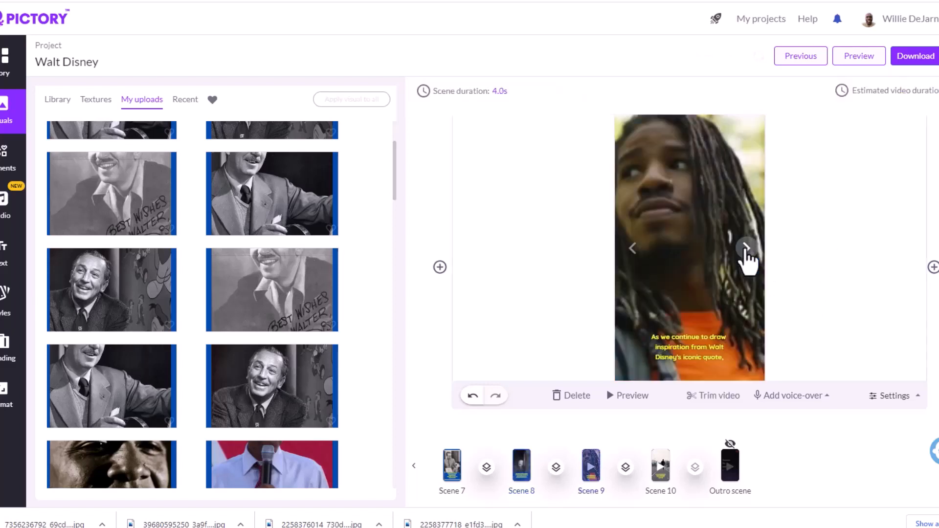
pyautogui.click(121, 386)
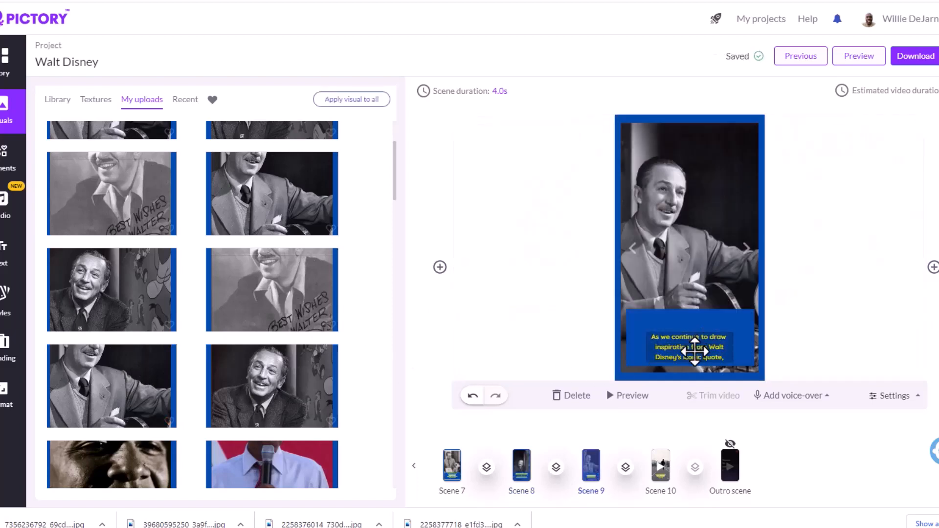
pyautogui.moveTo(695, 351); pyautogui.dragTo(791, 279)
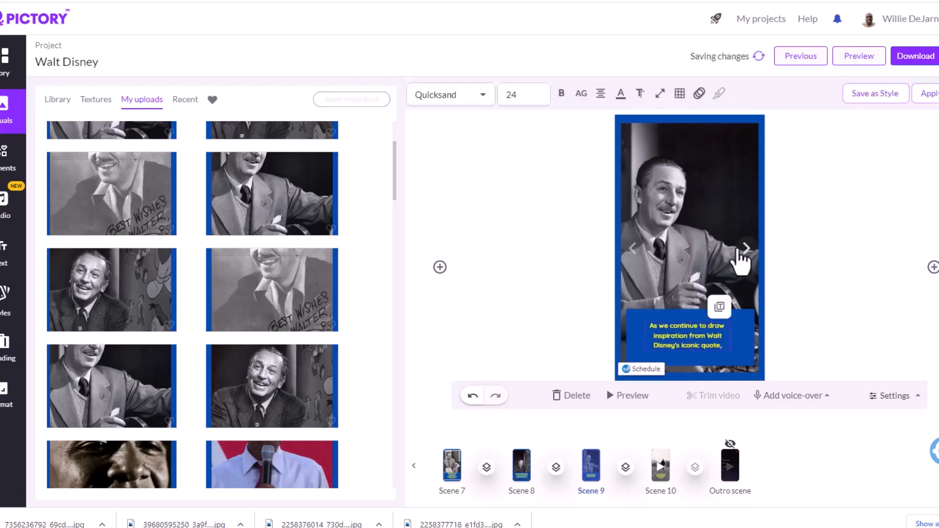
# - Replace scene 10's visual with a framed cartoon-wall photo and move its caption slightly up within the blue box
pyautogui.click(746, 249)
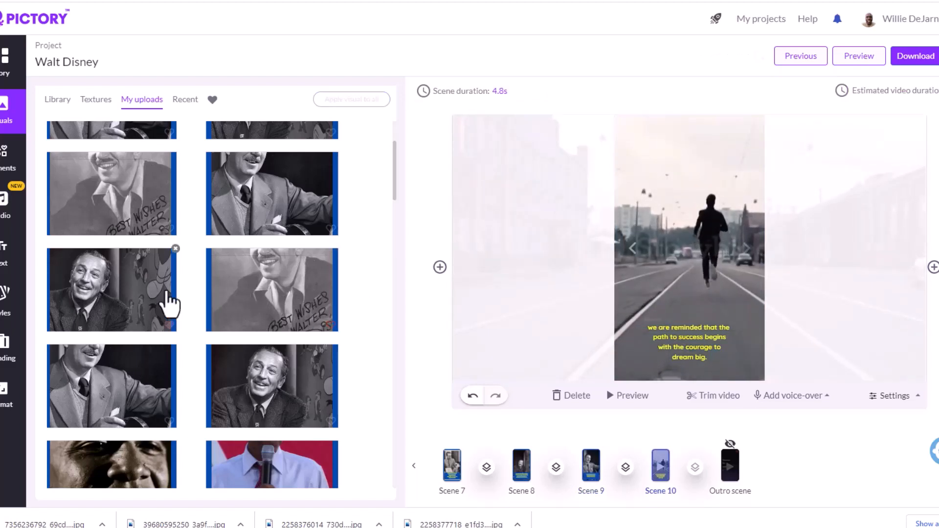
pyautogui.click(129, 304)
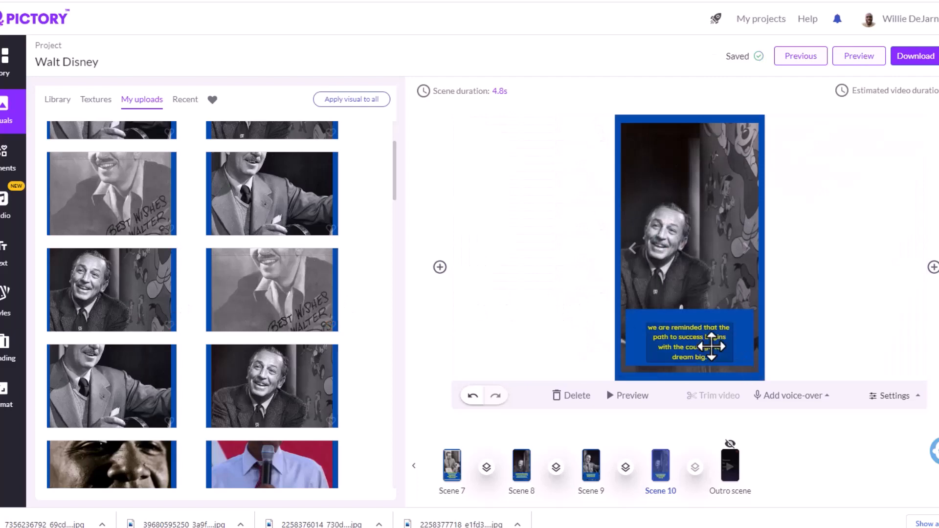
pyautogui.moveTo(693, 343); pyautogui.dragTo(692, 337)
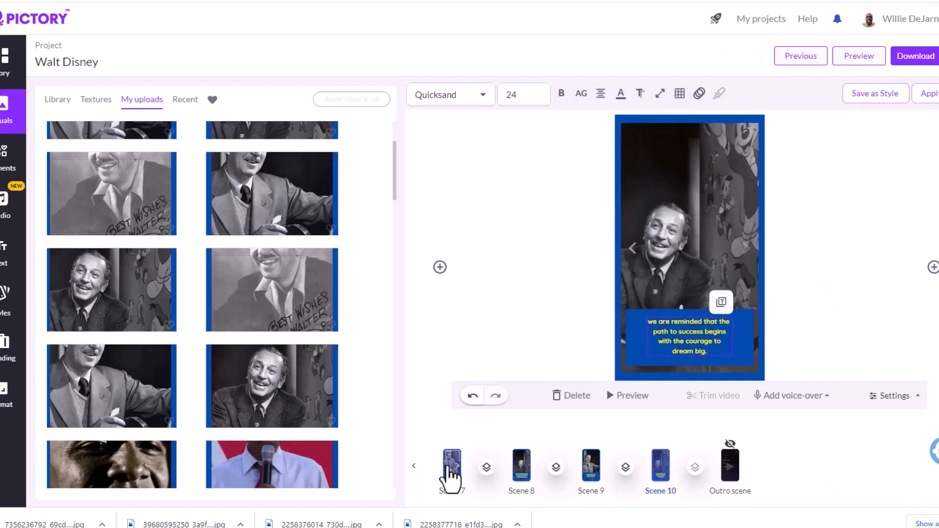
# - Add a Wipe Up transition after scene 1, Wipe Down after scene 2 and Wipe Left after scene 3
pyautogui.click(413, 466)
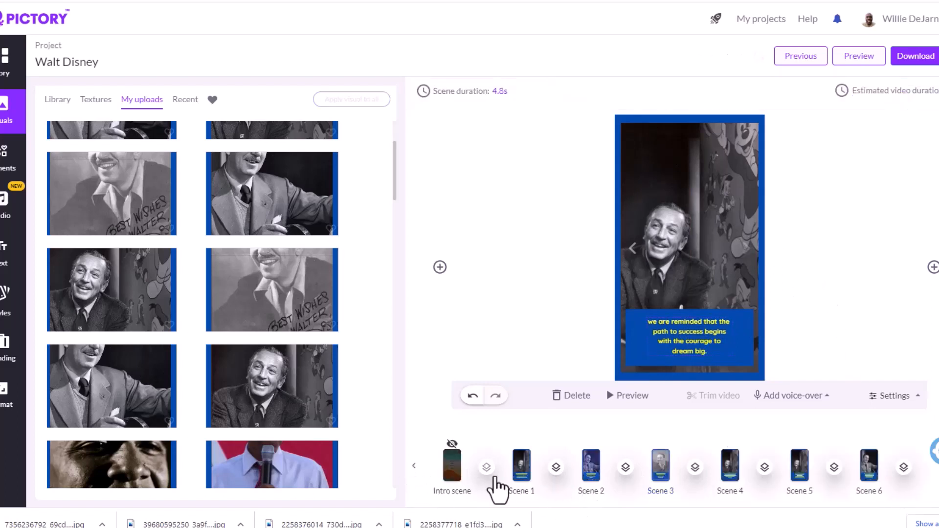
pyautogui.click(557, 468)
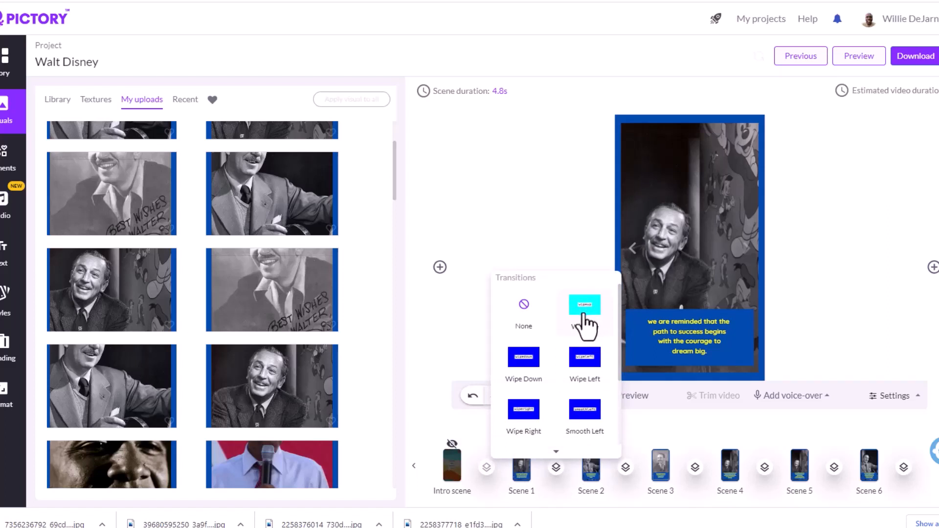
pyautogui.click(600, 340)
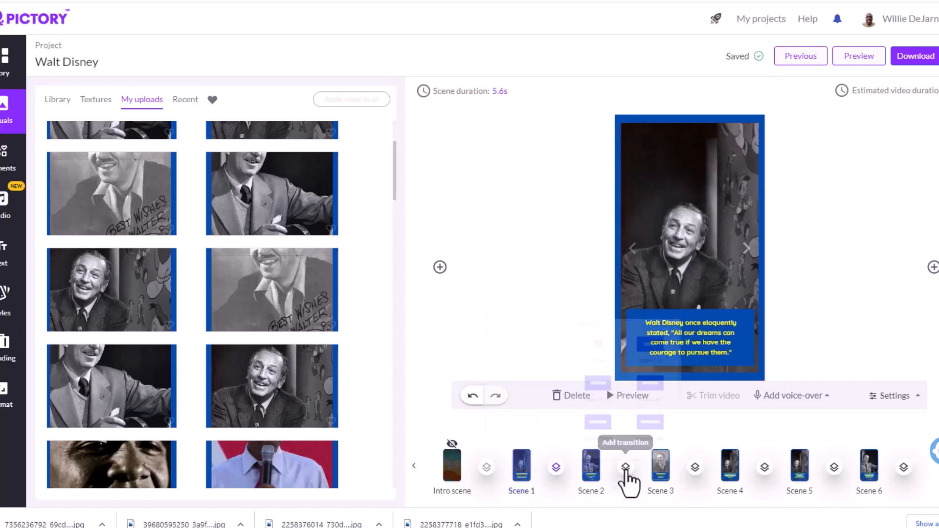
pyautogui.click(626, 469)
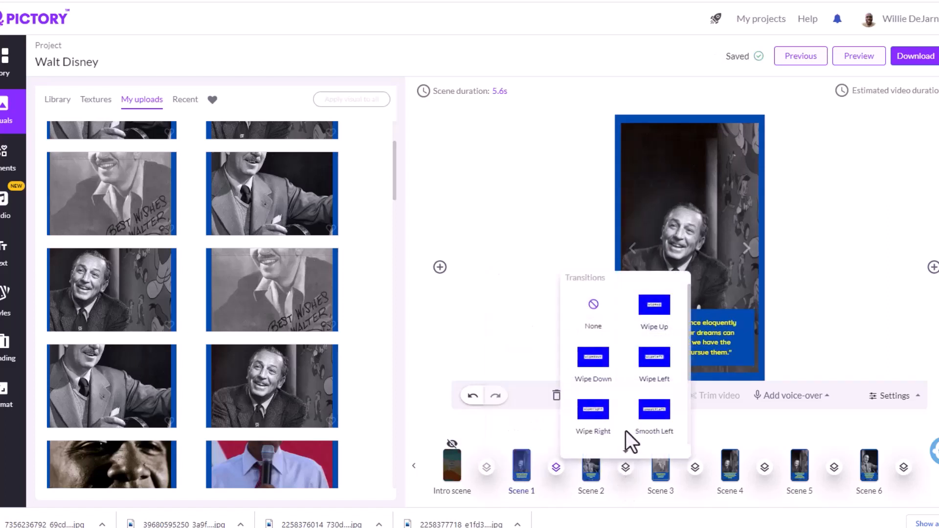
pyautogui.click(597, 379)
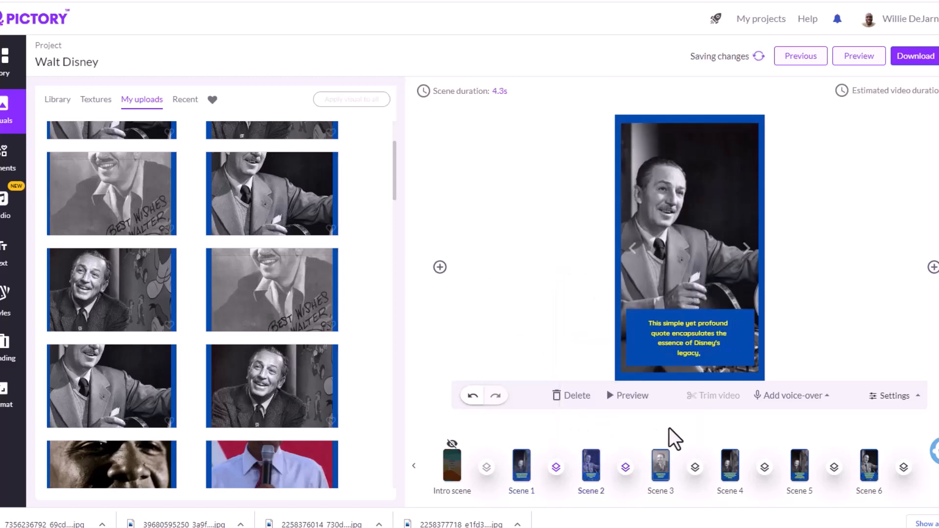
pyautogui.click(695, 469)
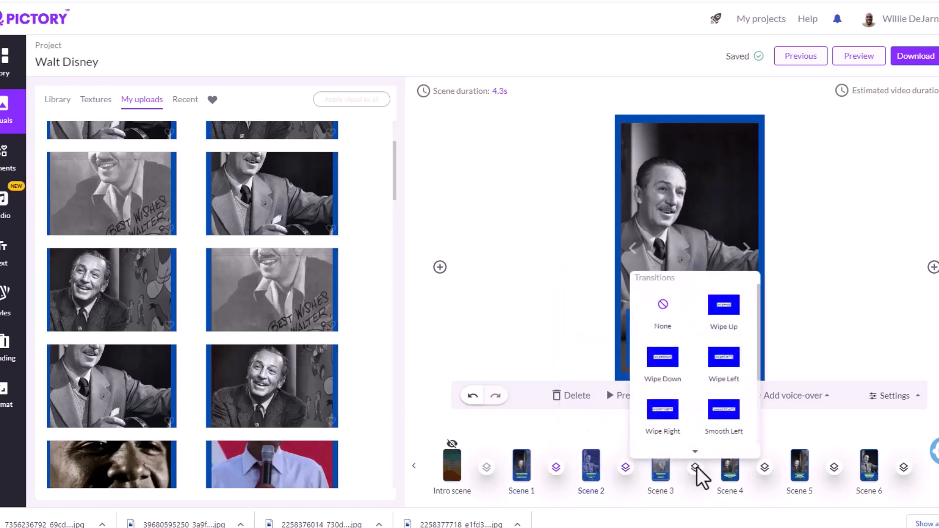
pyautogui.click(728, 369)
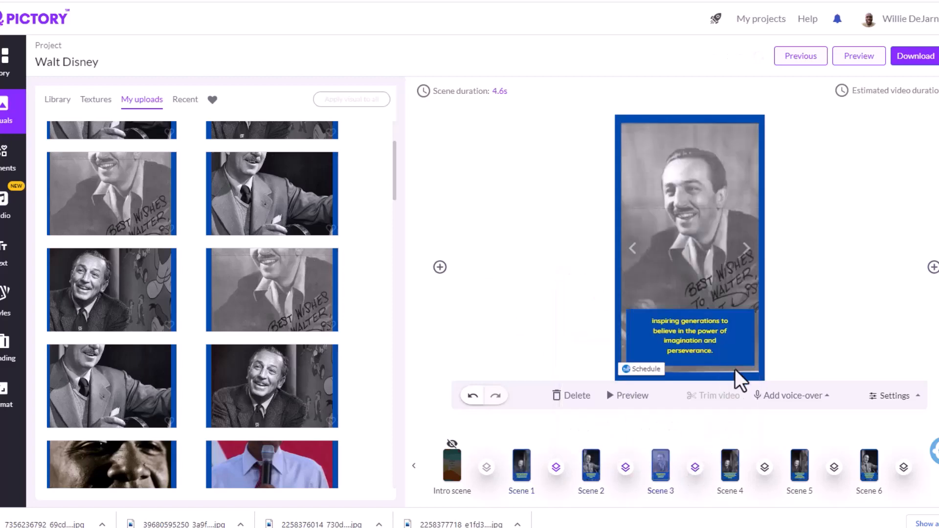
# - Add a Wipe Right transition after scene 4, Wipe Up after scene 5 and Wipe Down after scene 6
pyautogui.click(765, 467)
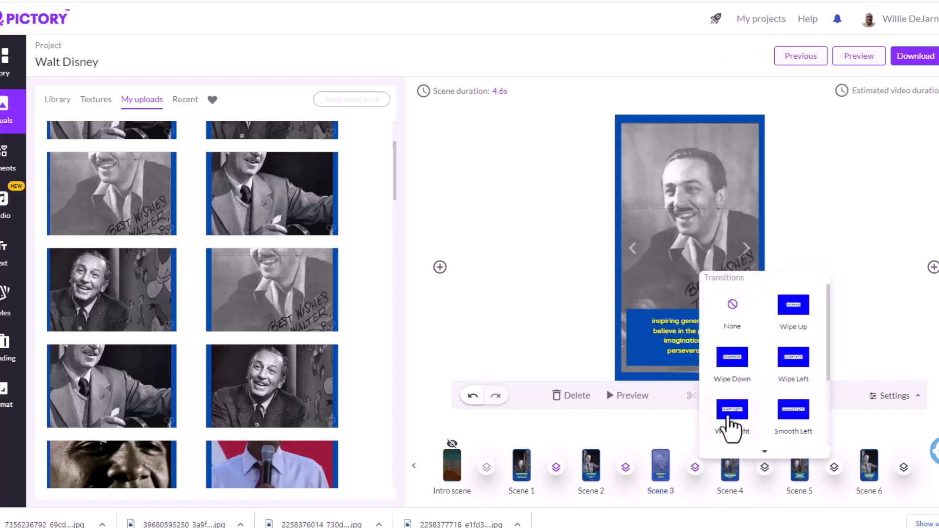
pyautogui.click(728, 416)
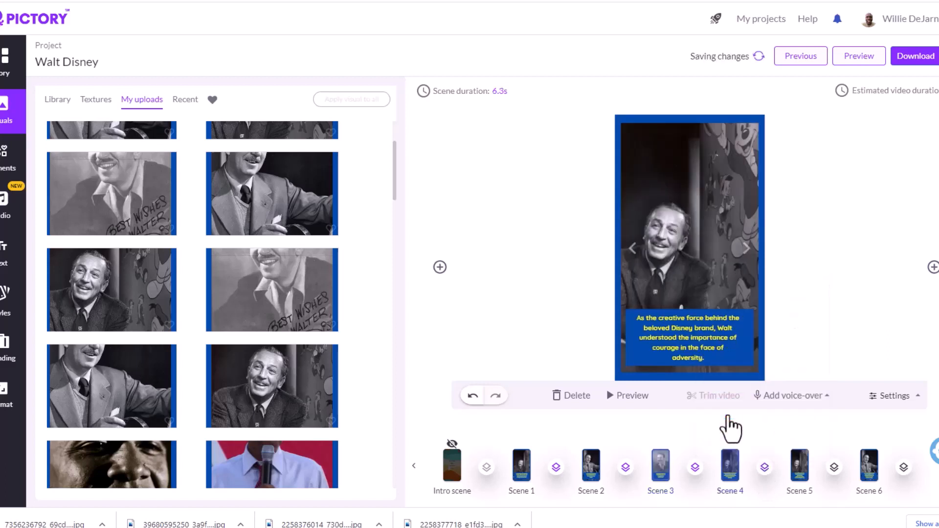
pyautogui.click(832, 467)
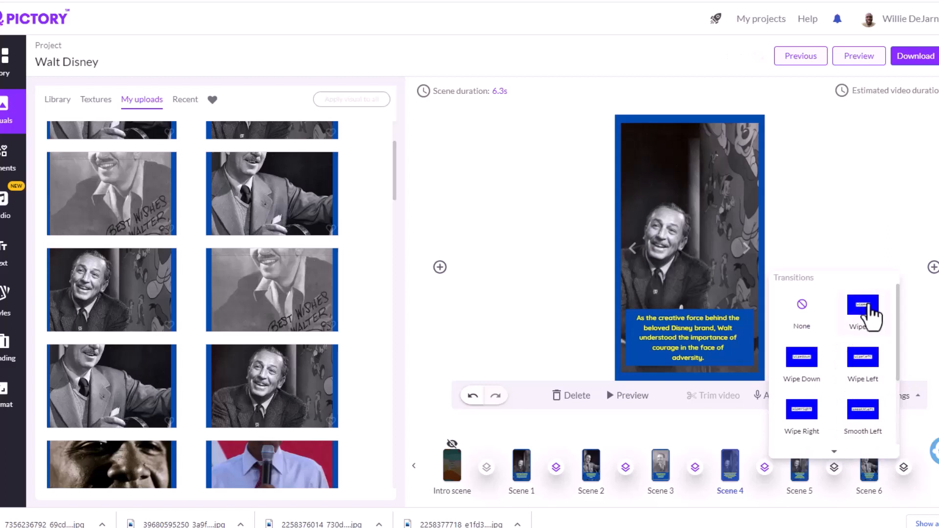
pyautogui.click(903, 467)
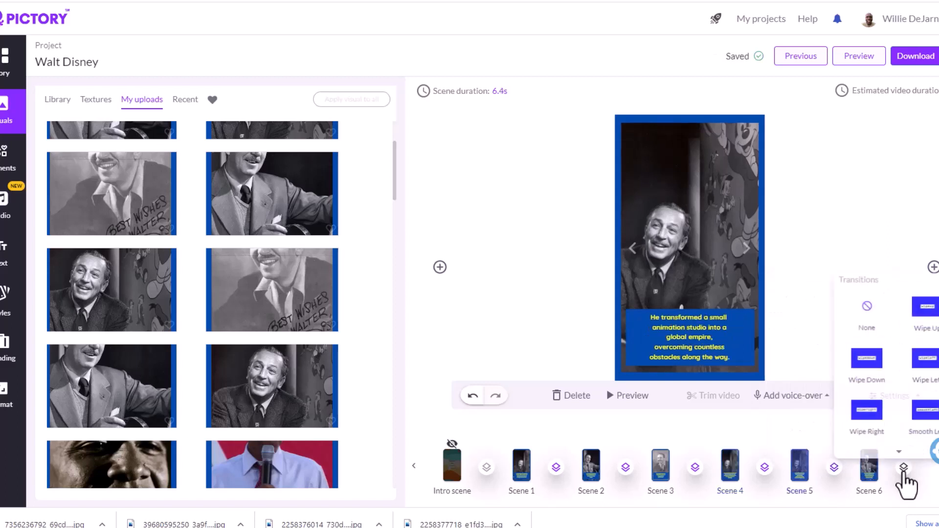
pyautogui.click(867, 359)
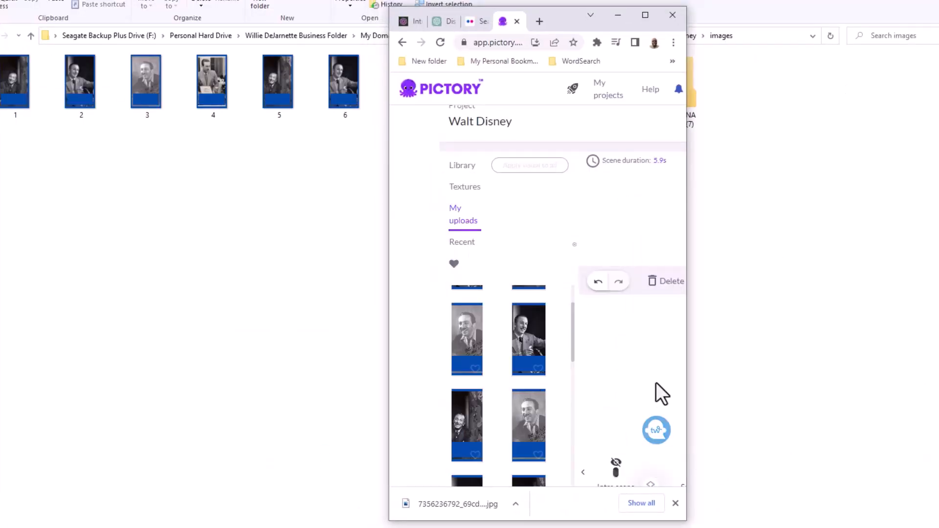
# - Maximize the browser window and add a Wipe Down transition after scene 8
pyautogui.scroll(-1, 658, 402)
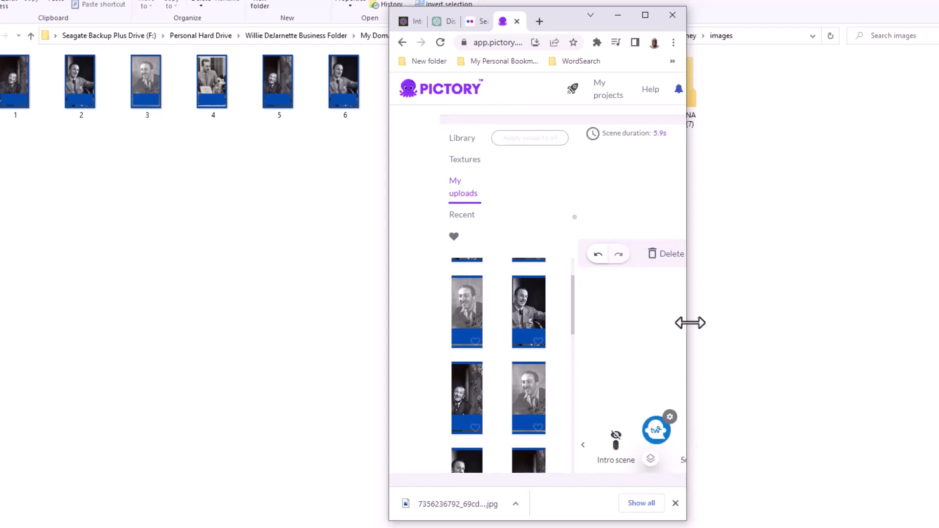
pyautogui.click(646, 15)
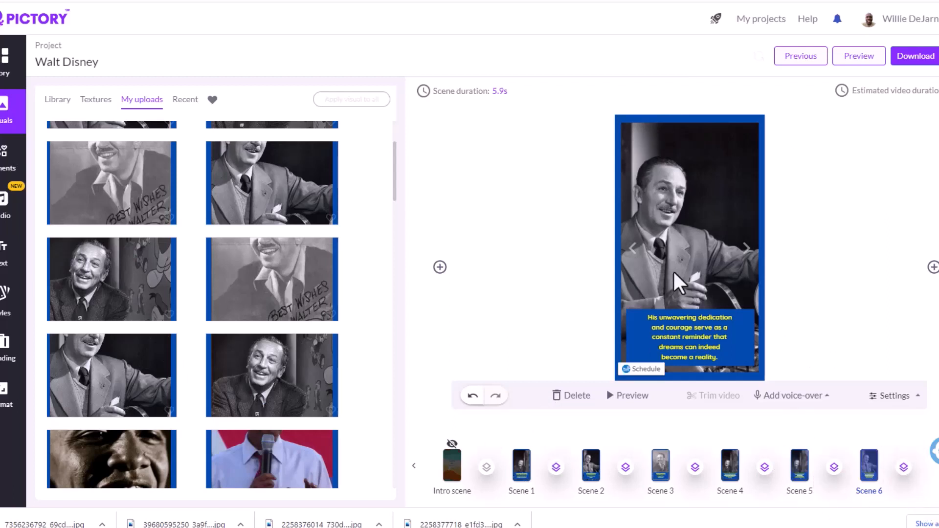
pyautogui.click(745, 249)
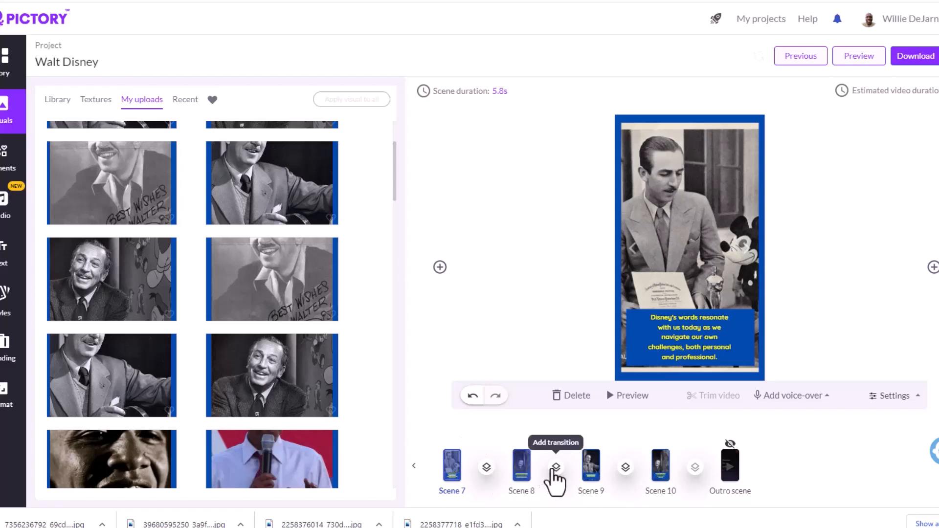
pyautogui.click(555, 468)
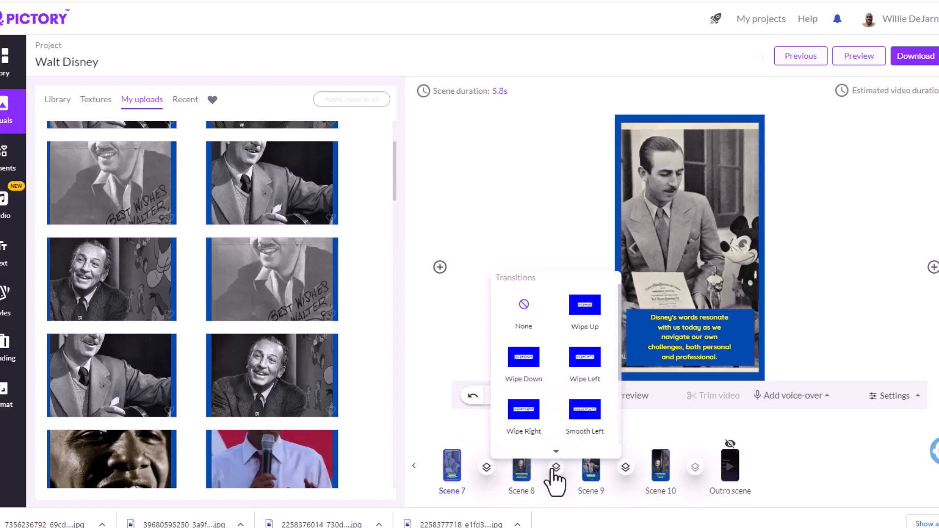
pyautogui.click(525, 362)
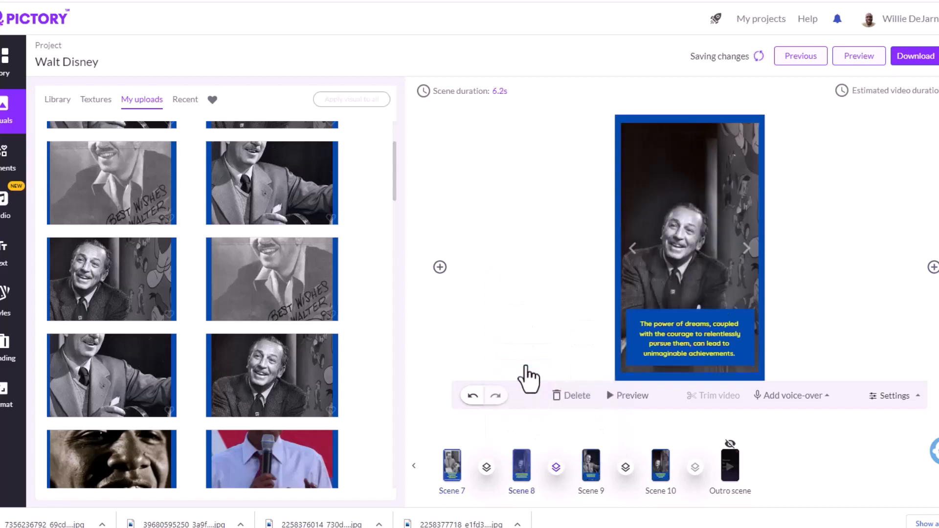
# - Add a Wipe Right transition after scene 7 and a Wipe Up transition after scene 9
pyautogui.click(487, 469)
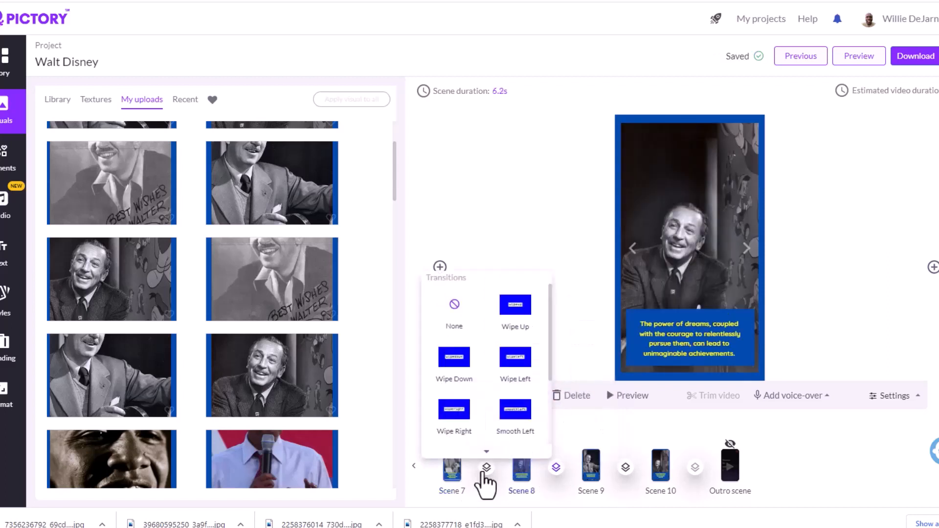
pyautogui.click(460, 417)
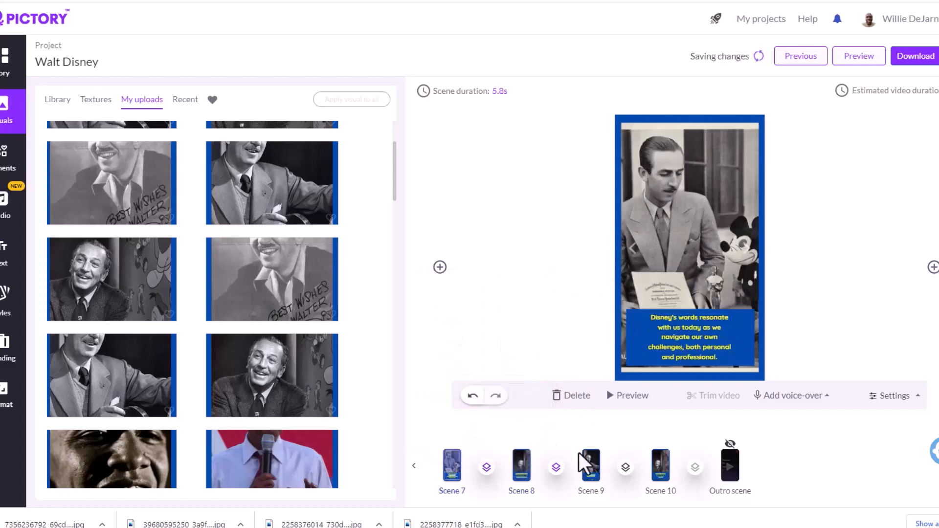
pyautogui.click(625, 468)
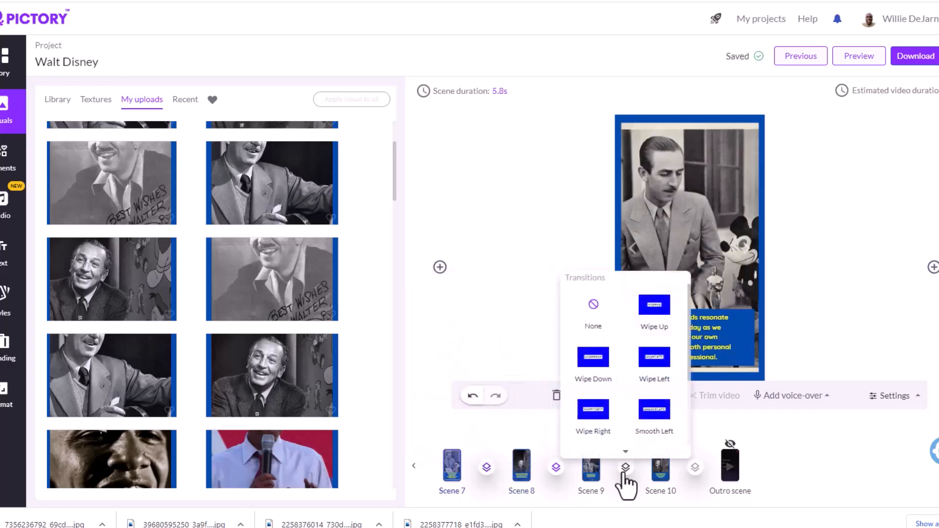
pyautogui.click(653, 306)
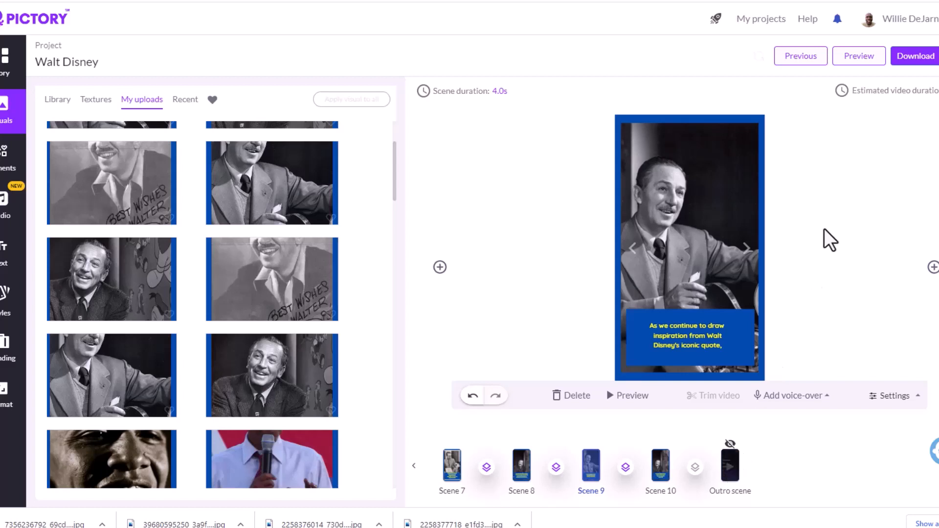
# - Open the download options for the Walt Disney project
pyautogui.click(920, 56)
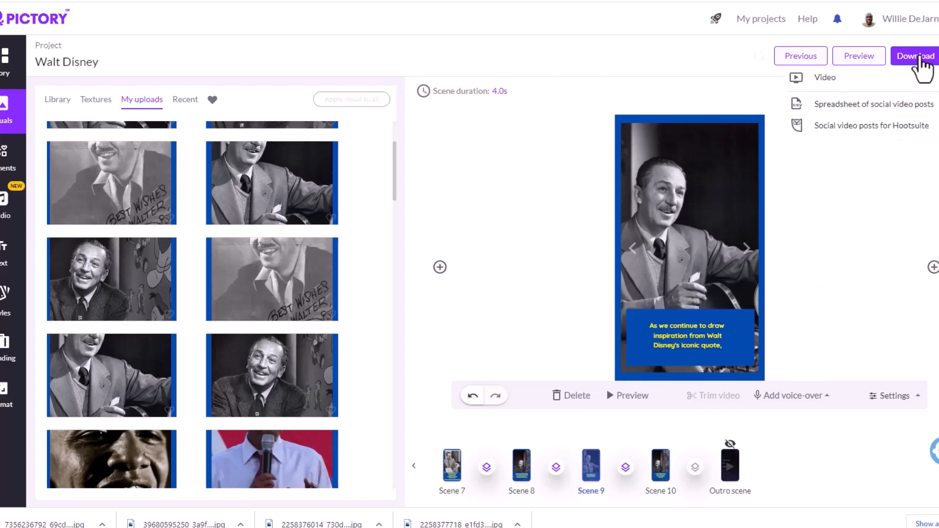